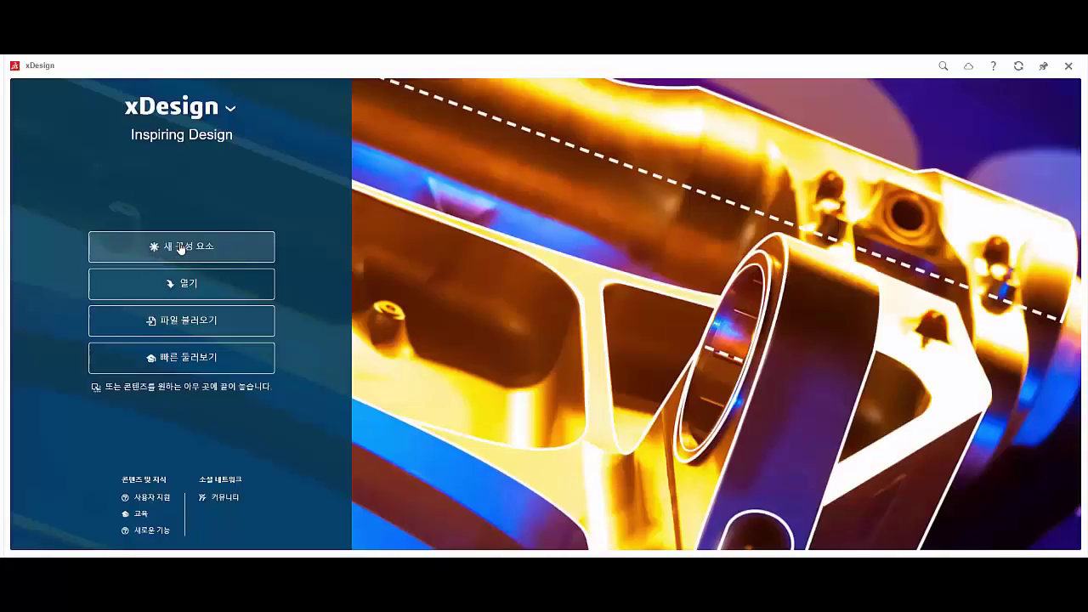
Step: Create a new part named 의자 and select its YZ plane
click(180, 247)
text(의자)
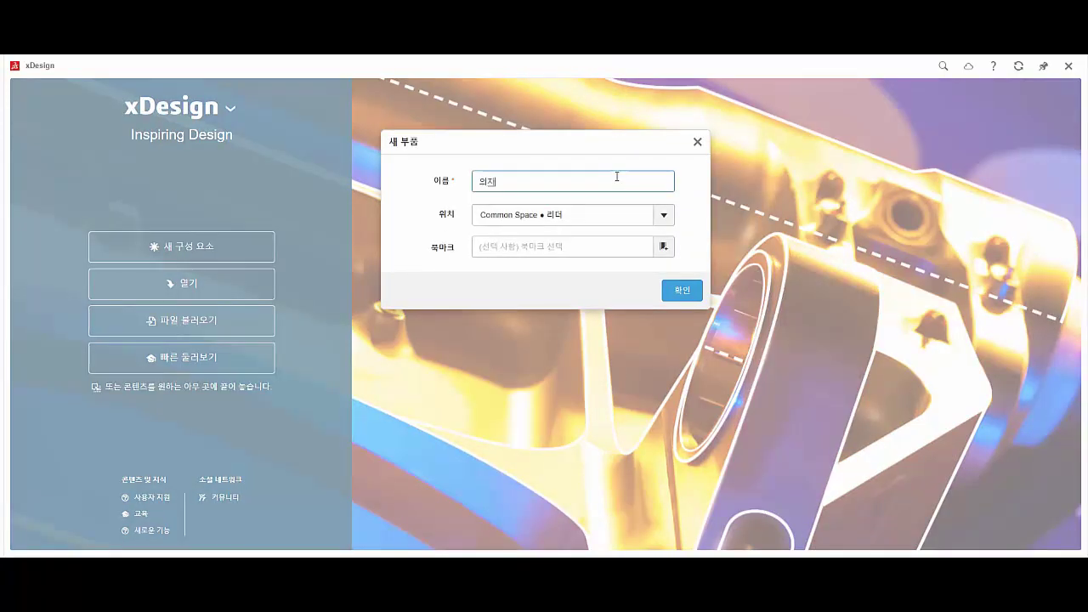
click(684, 291)
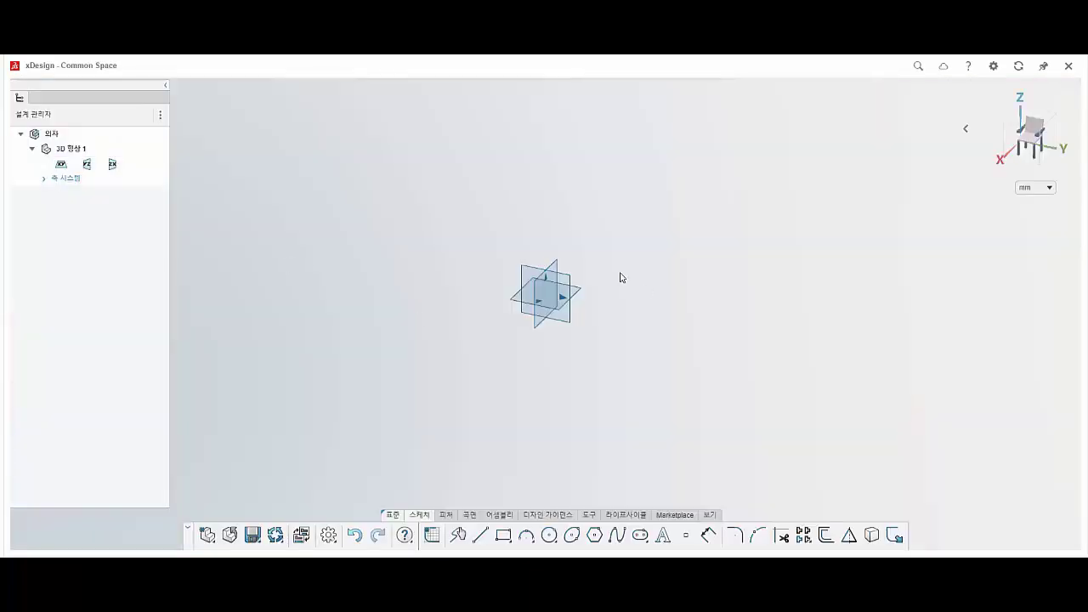
click(563, 316)
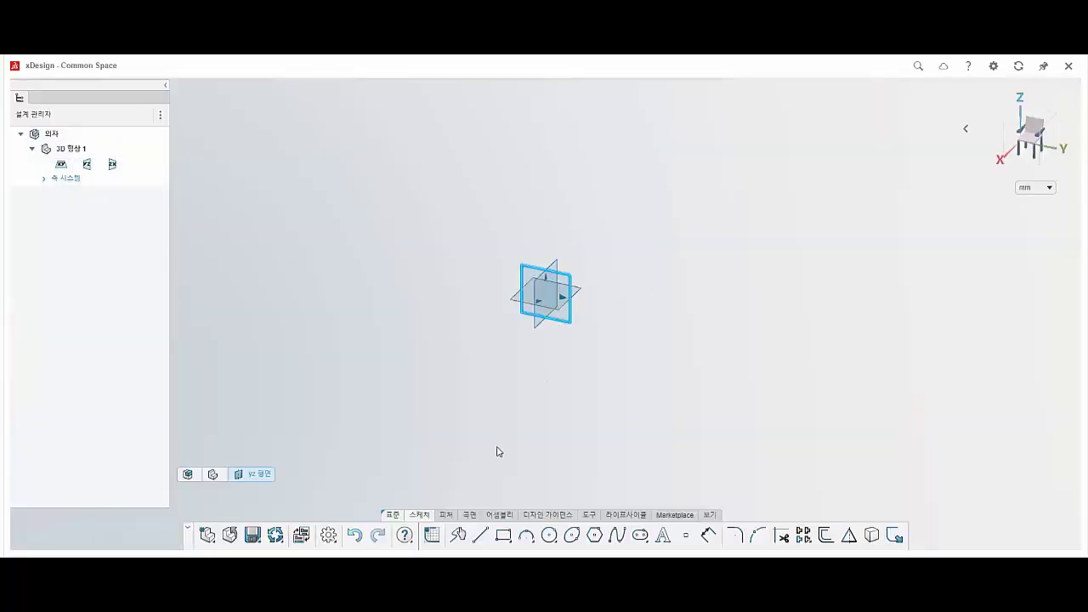
Step: Start a sketch on YZ and draw a horizontal construction line through the origin
click(434, 536)
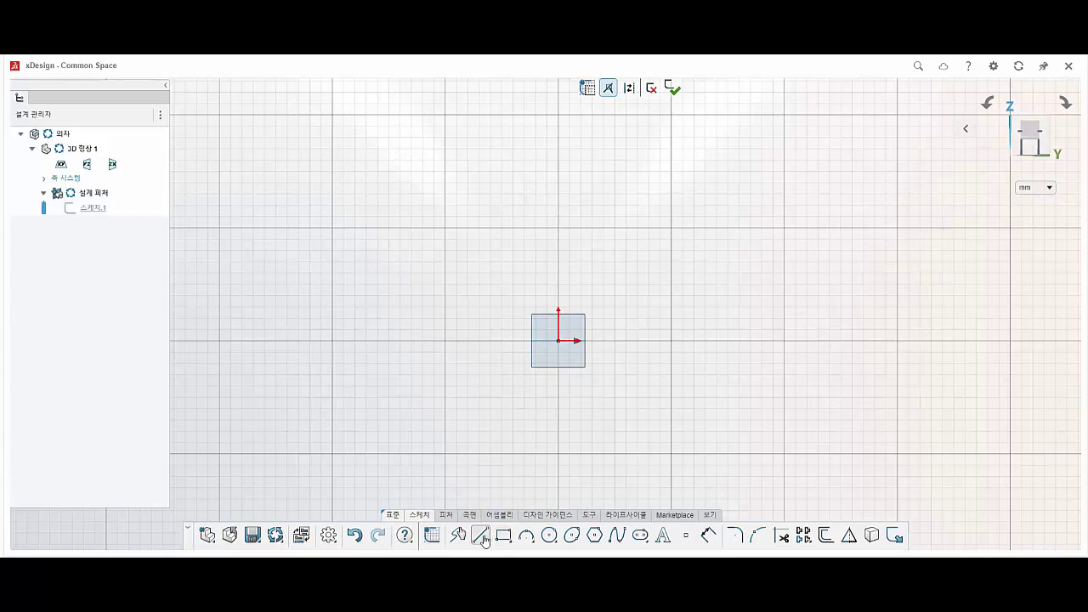
click(526, 343)
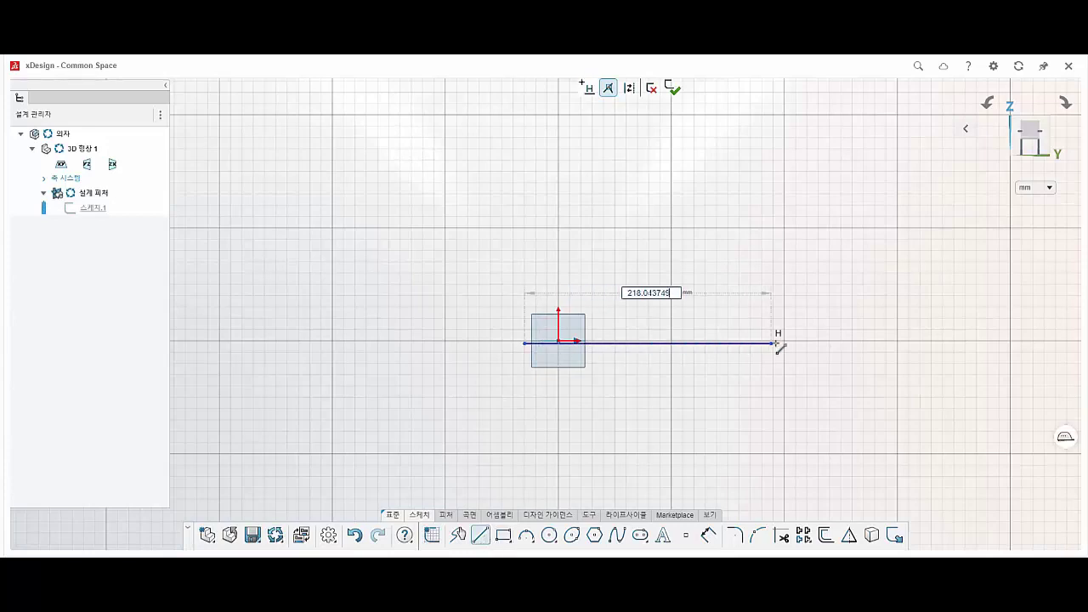
key(Escape)
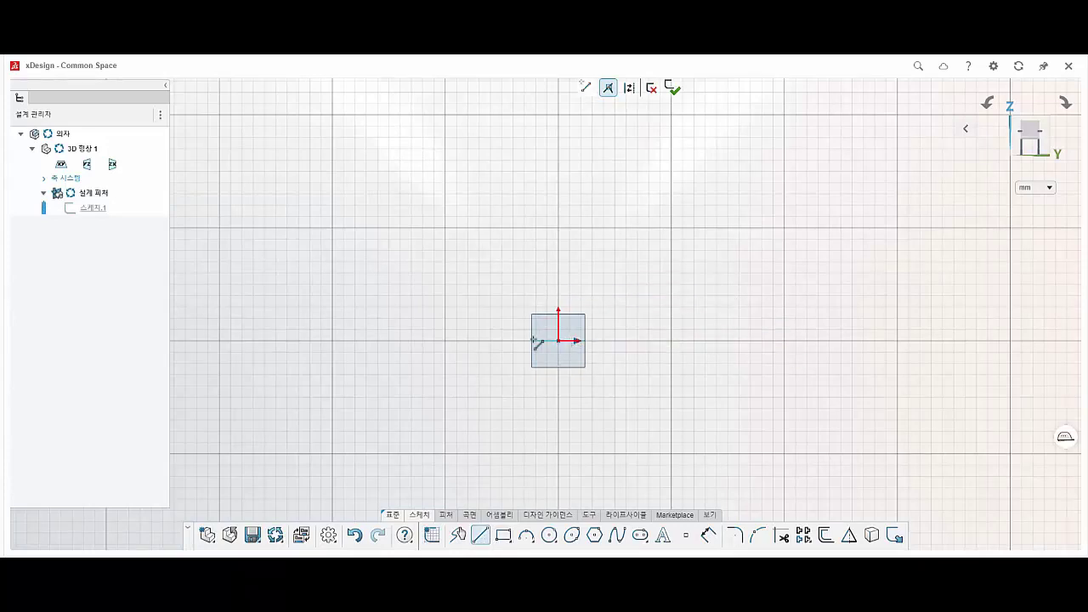
click(514, 341)
click(750, 340)
key(Escape)
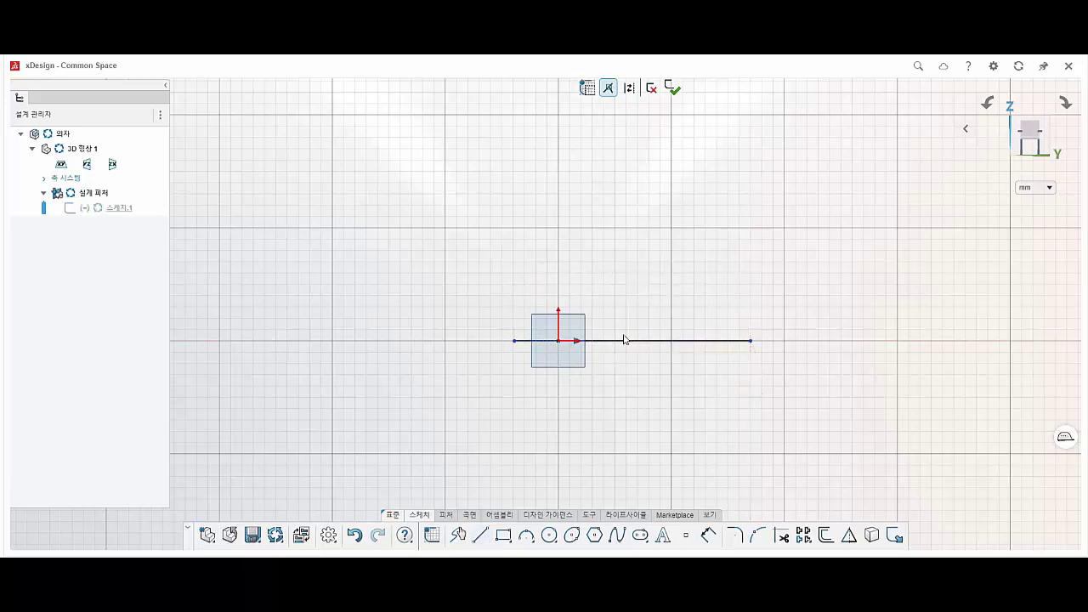
click(627, 340)
click(672, 383)
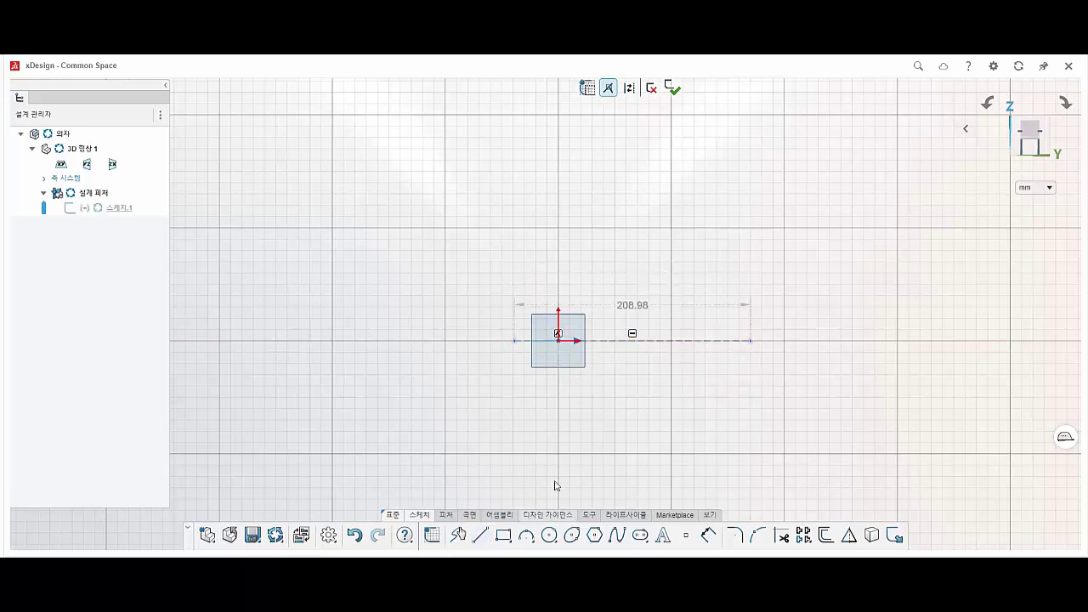
Step: Draw the upper profile from the origin: slanted edge, short step, vertical edge and top edge
click(480, 536)
click(557, 340)
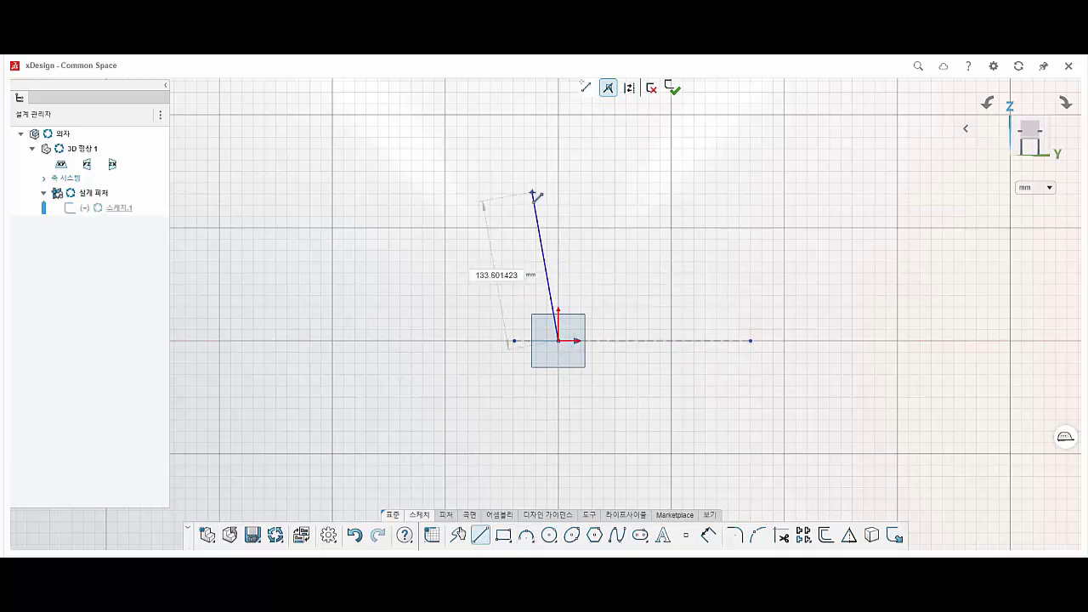
click(532, 192)
click(506, 193)
click(507, 147)
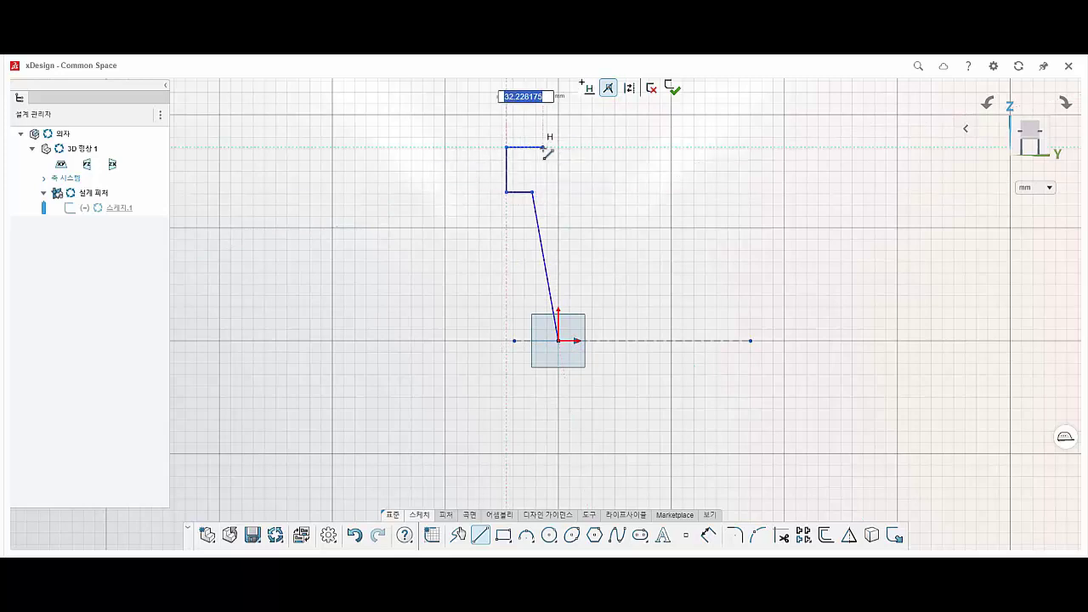
click(554, 147)
click(631, 340)
key(Escape)
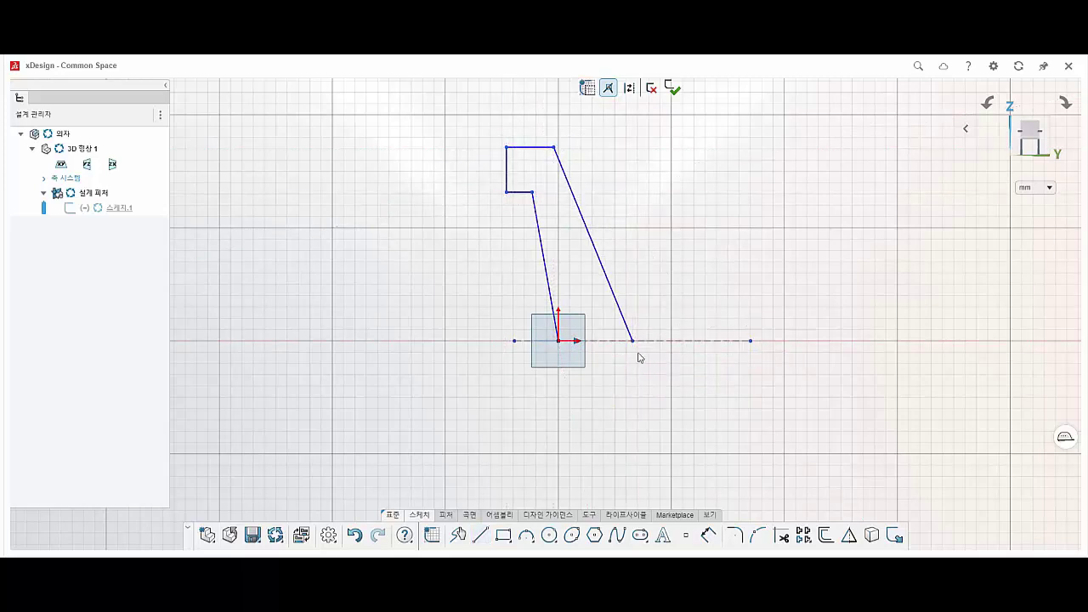
Step: Replace the long slanted edge and close the chevron with lower slanted and bottom edges
click(628, 332)
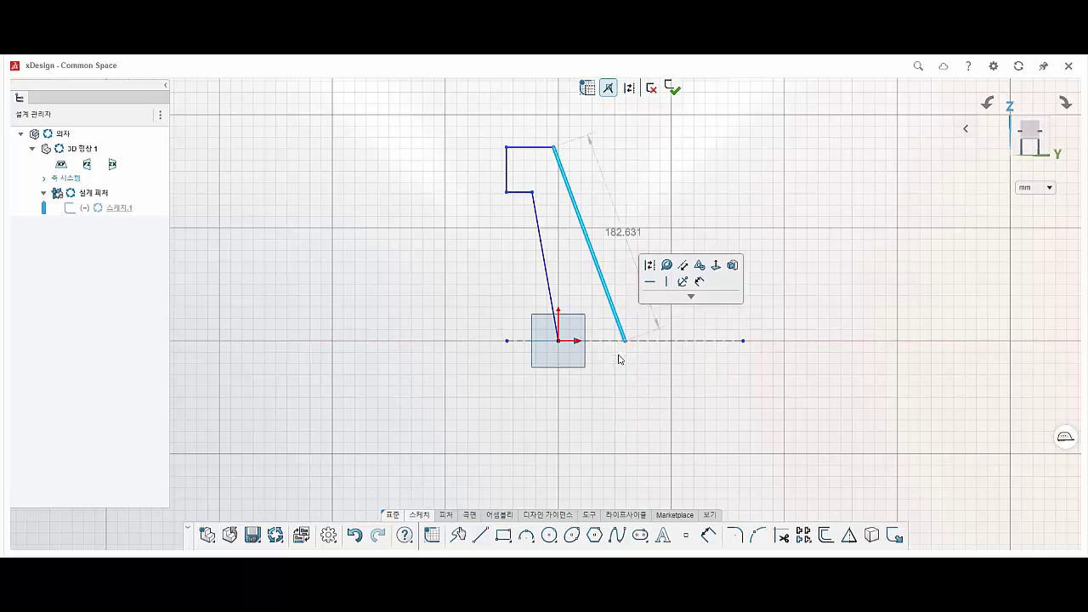
key(Delete)
click(554, 147)
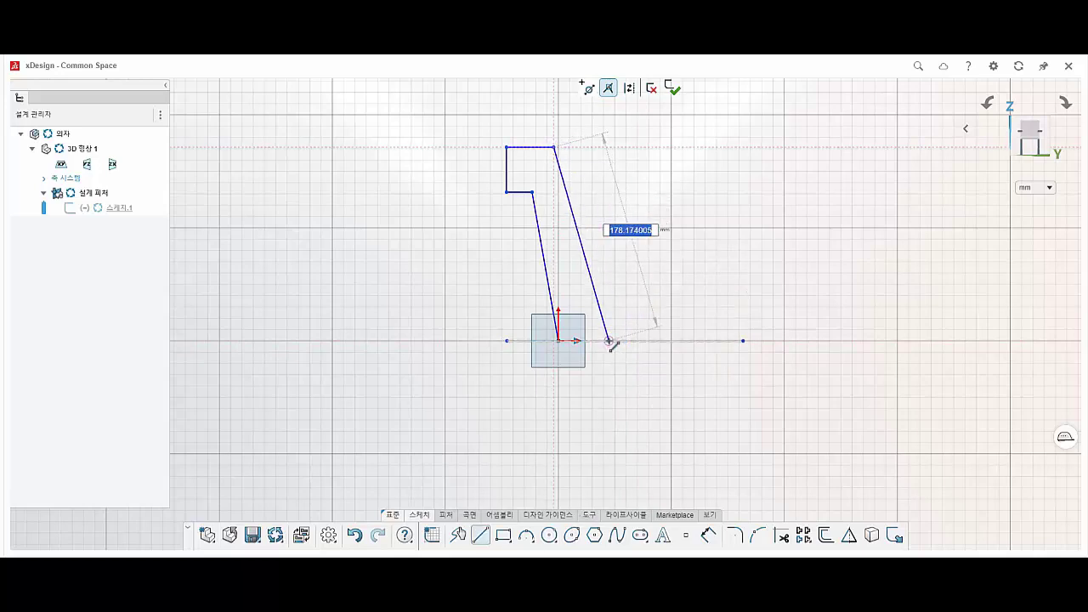
click(608, 340)
click(568, 497)
click(530, 497)
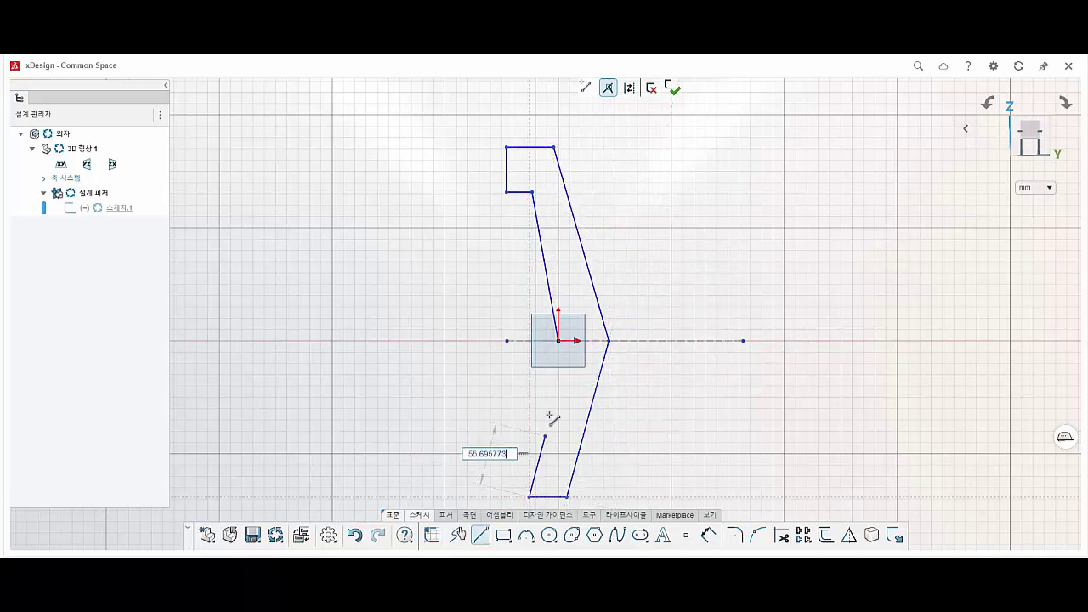
click(558, 341)
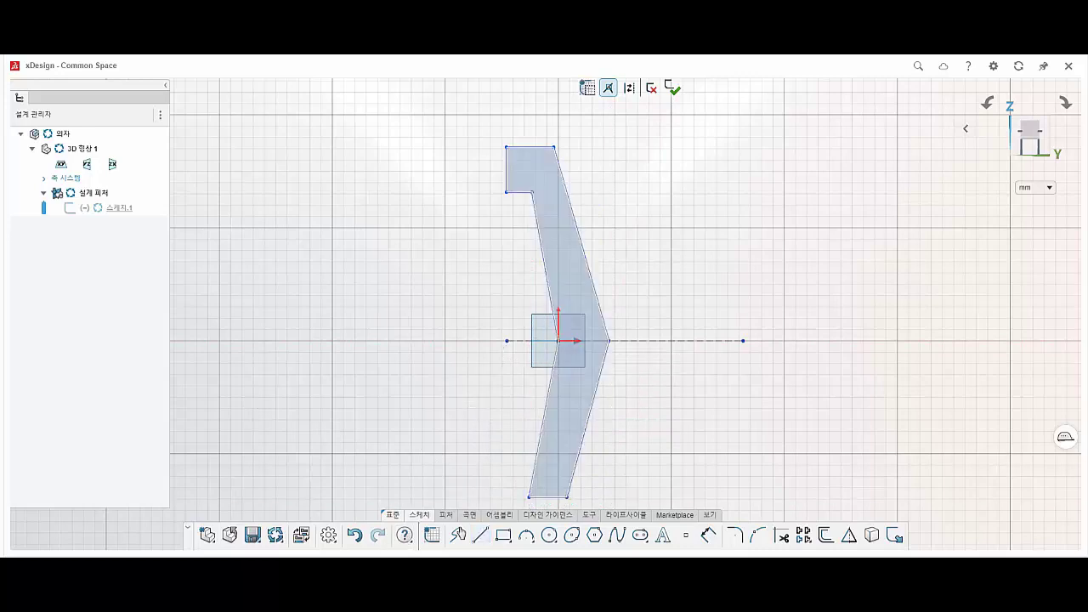
Step: Dimension the lower and upper slanted edges to the construction line at 65° and 70°
click(706, 535)
click(545, 341)
click(550, 388)
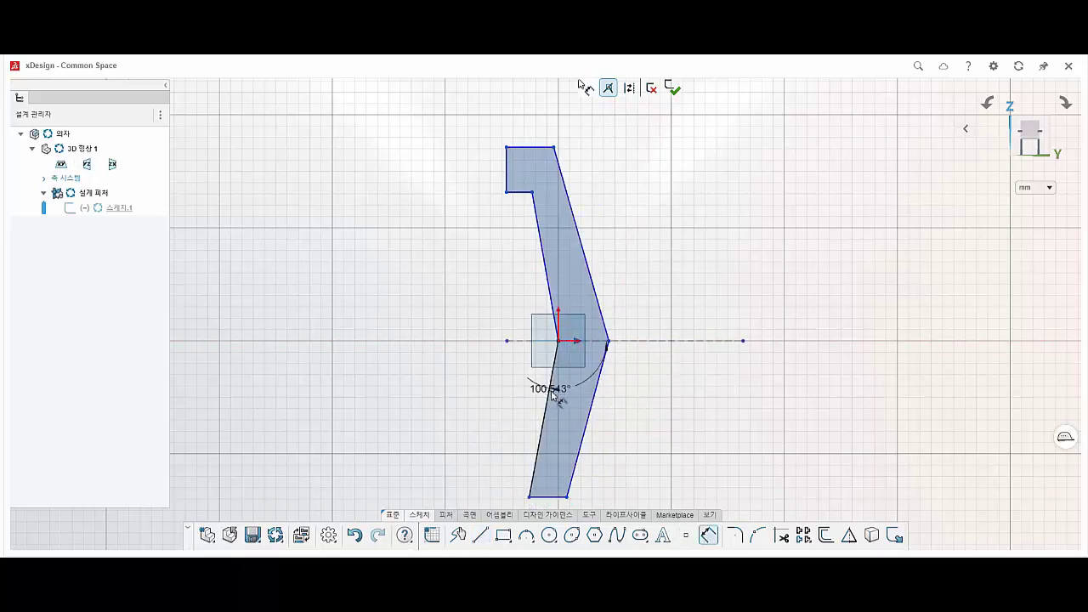
click(523, 384)
text(5)
key(Return)
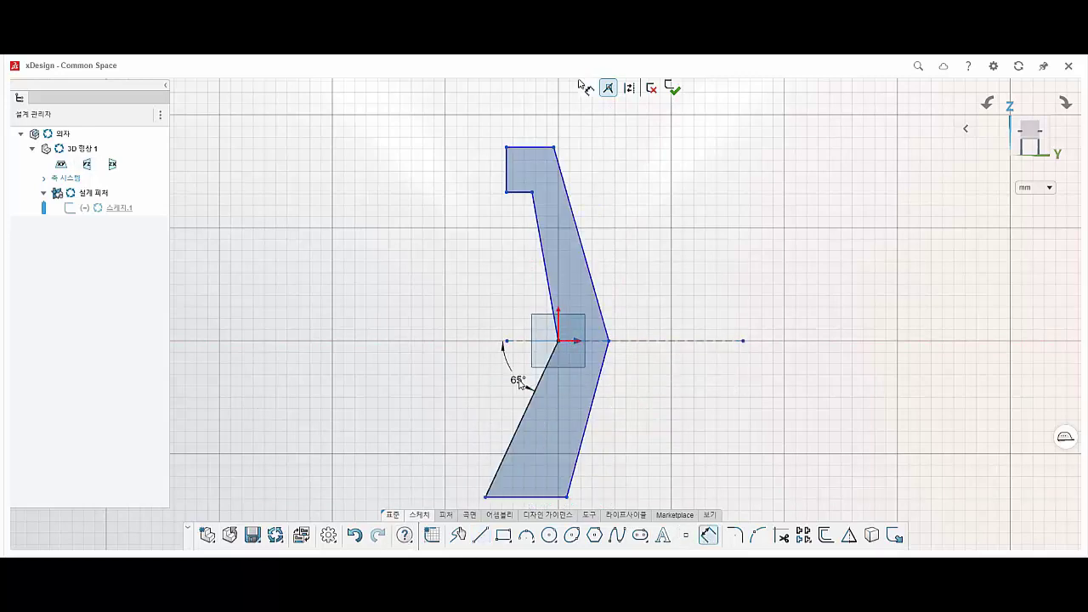
click(552, 306)
click(527, 340)
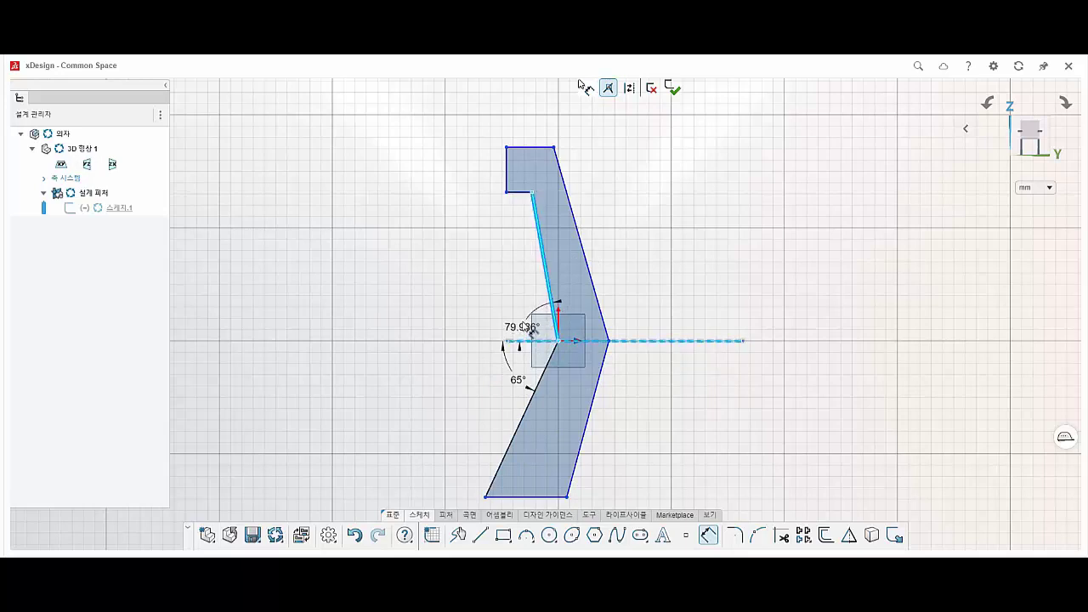
click(521, 321)
text(70)
key(Return)
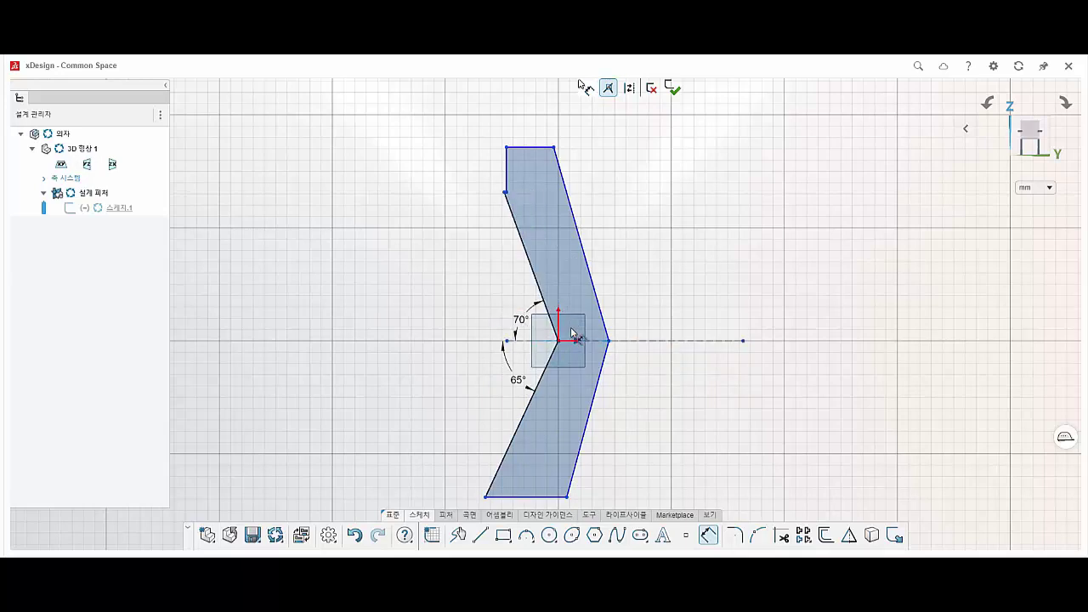
key(Escape)
Step: Set the top edge width to 70 and the left vertical edge height to 120
drag(507, 166, 483, 166)
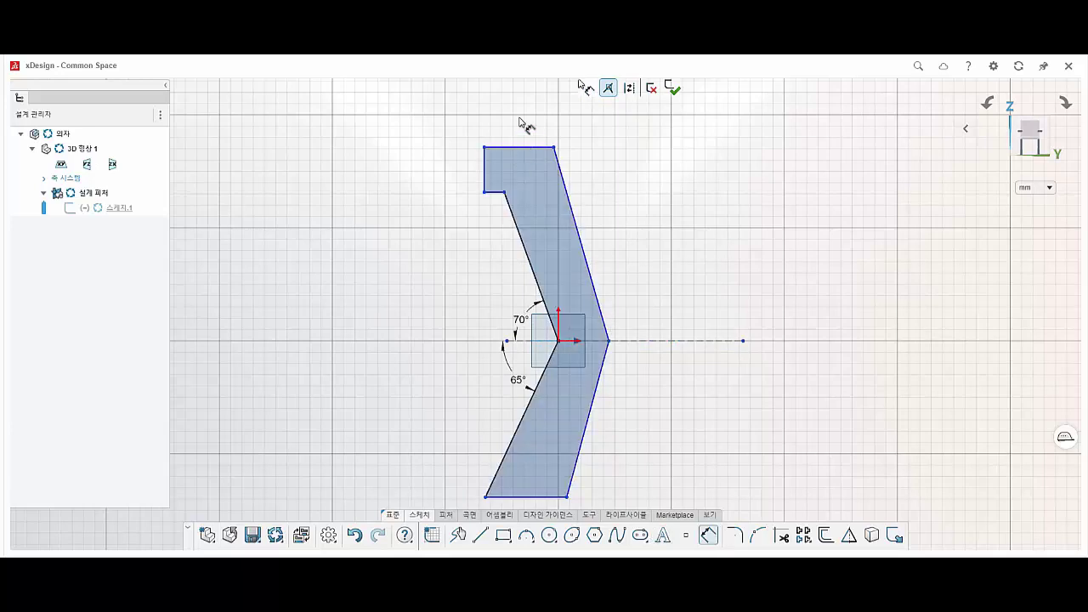
click(520, 148)
click(520, 125)
text(70)
key(Return)
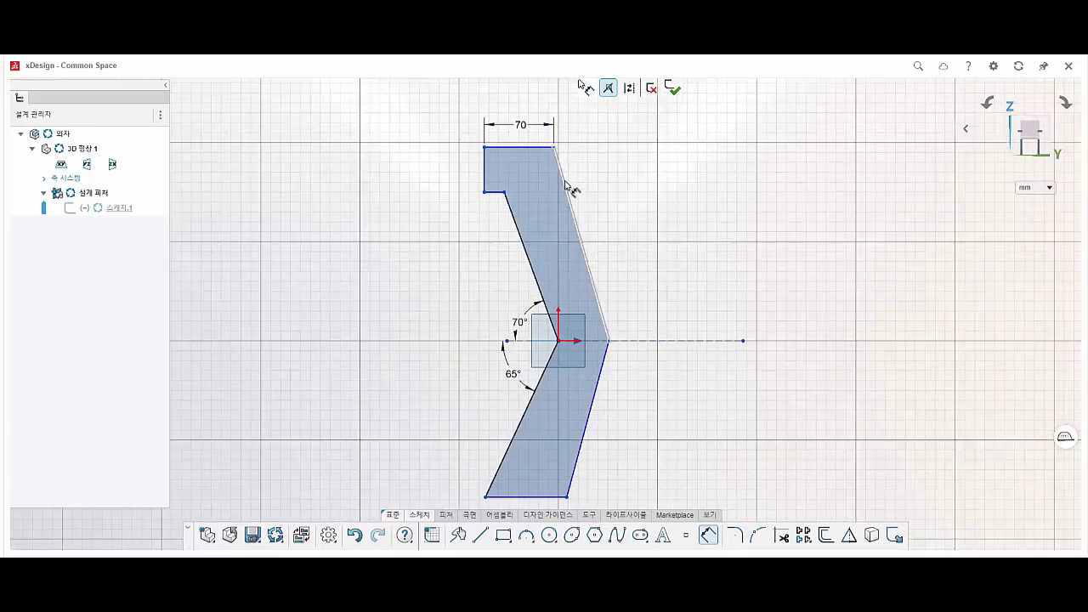
click(483, 166)
click(453, 166)
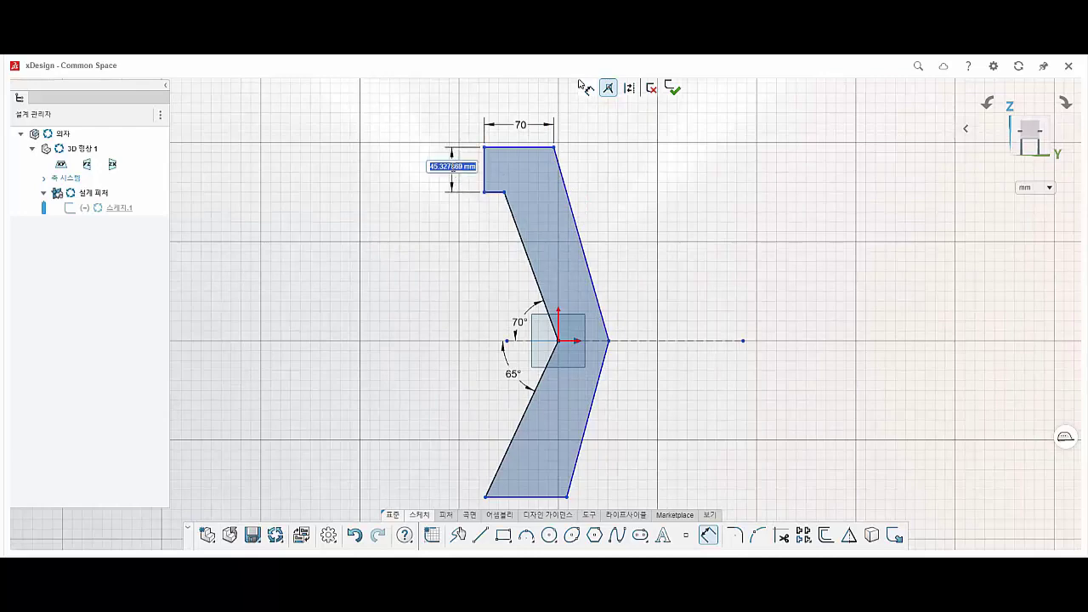
text(120)
key(Return)
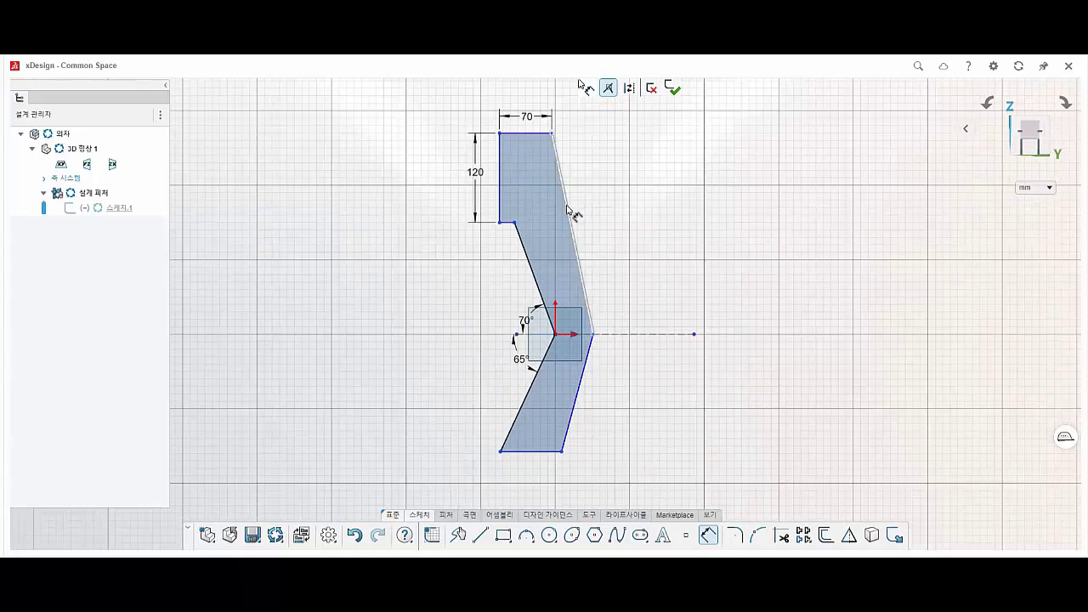
Step: Add the 120 tip offset, 60 bottom width and 400 overall span
click(594, 335)
click(629, 282)
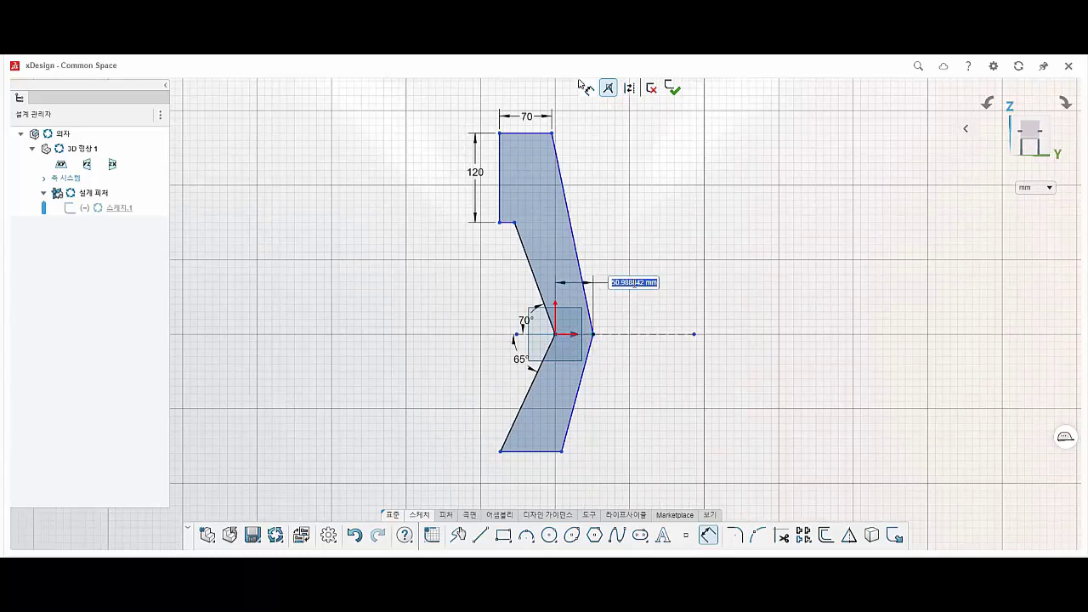
text(120)
key(Return)
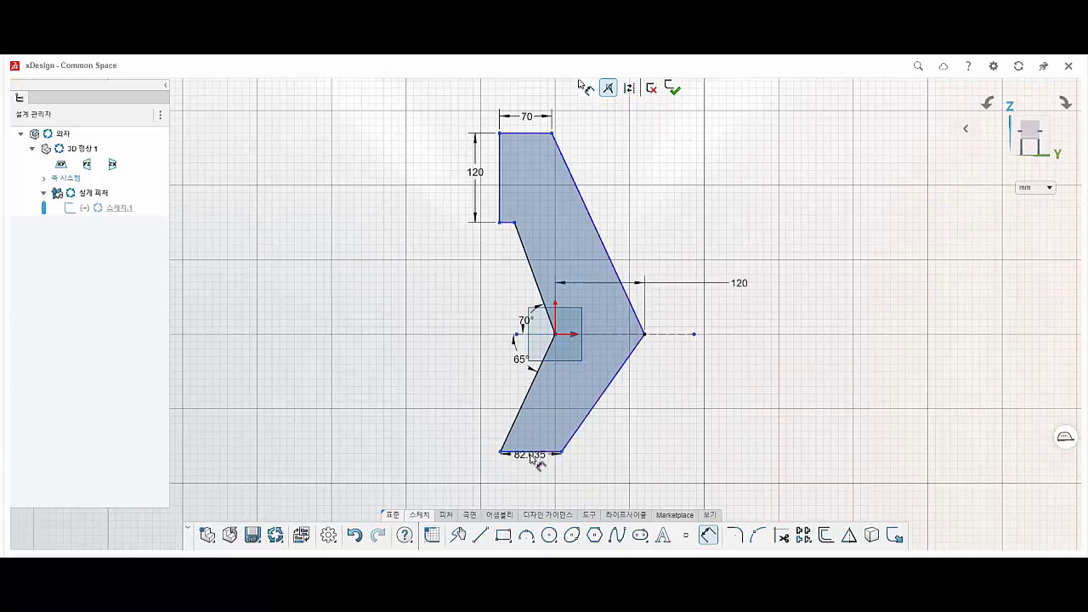
click(526, 478)
text(60)
key(Return)
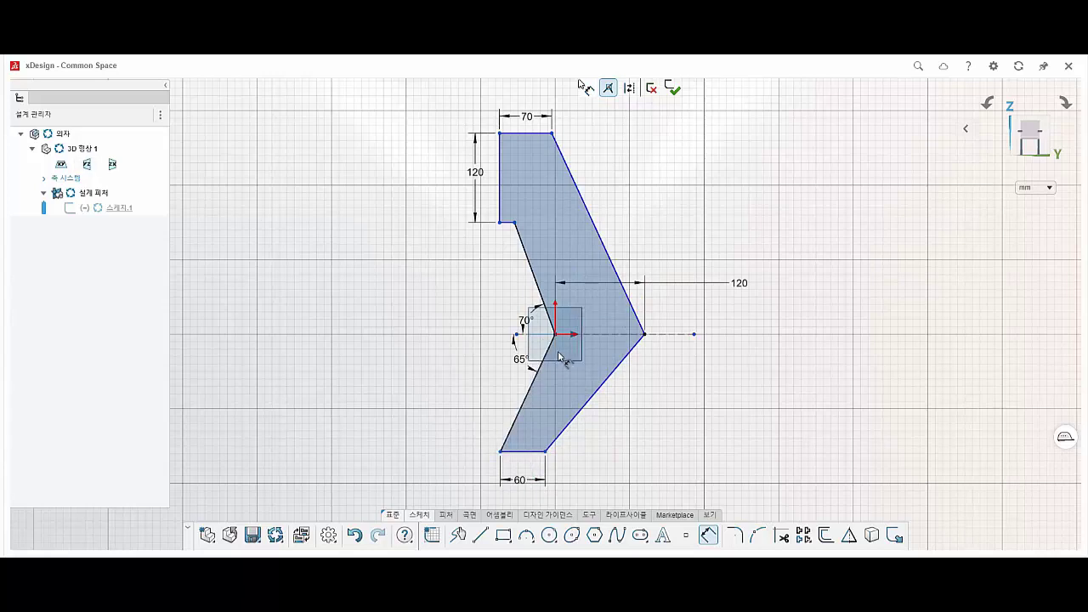
click(694, 334)
click(516, 334)
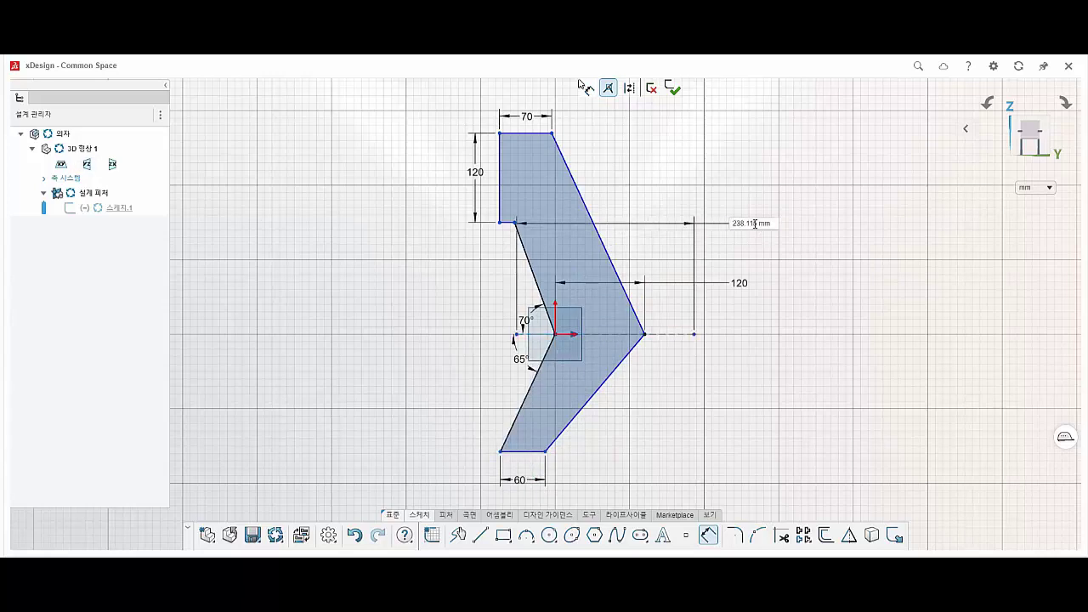
text(0)
key(Return)
Step: Dimension the upper left vertical edge 40 from the reference line
key(Escape)
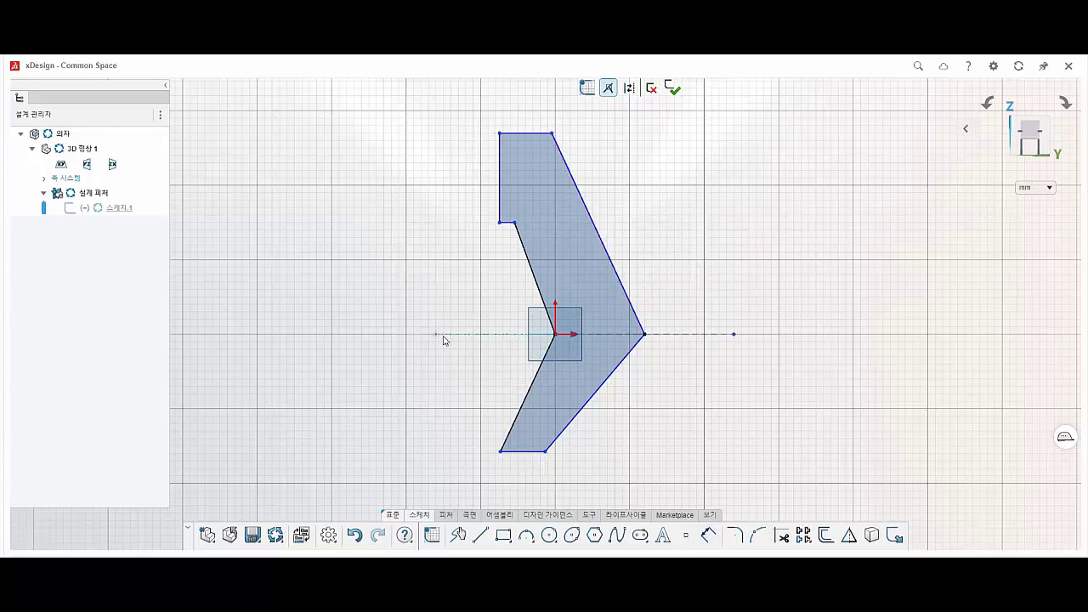
scroll(510, 235, up, 1)
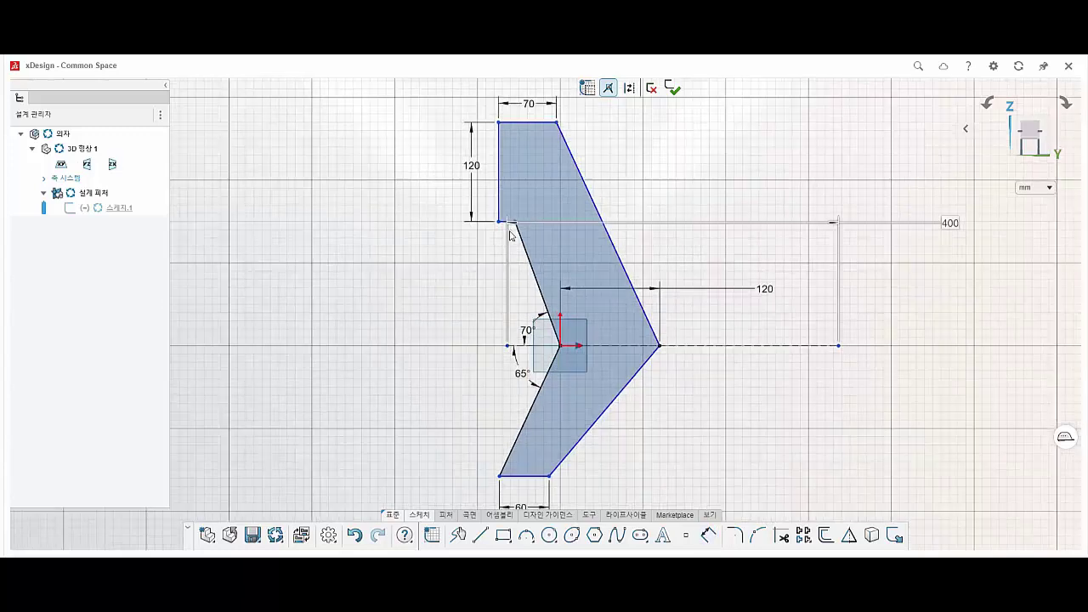
click(707, 536)
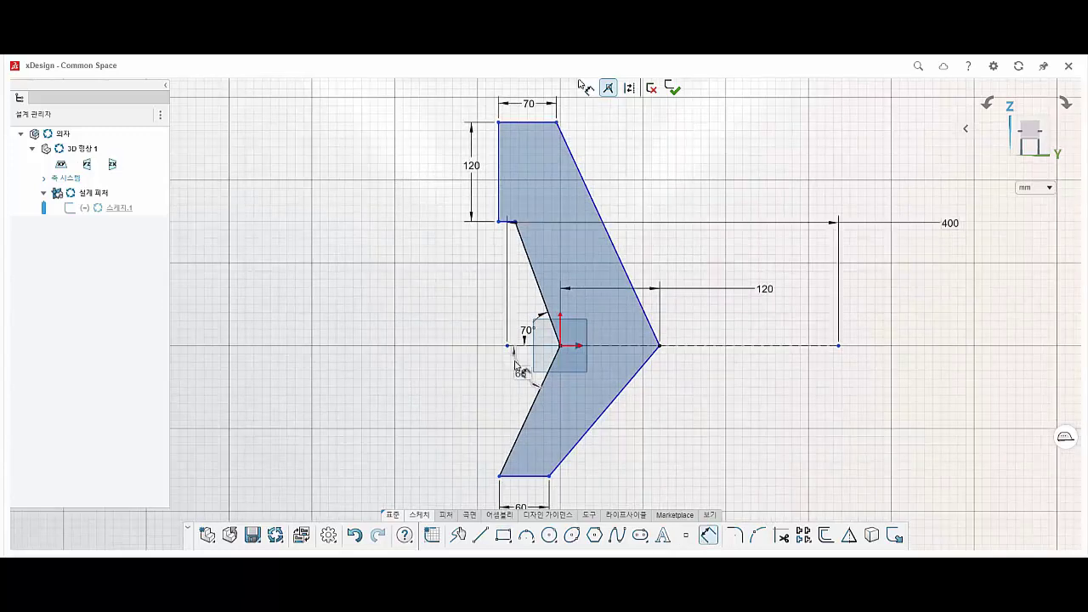
click(498, 212)
click(464, 328)
text(40)
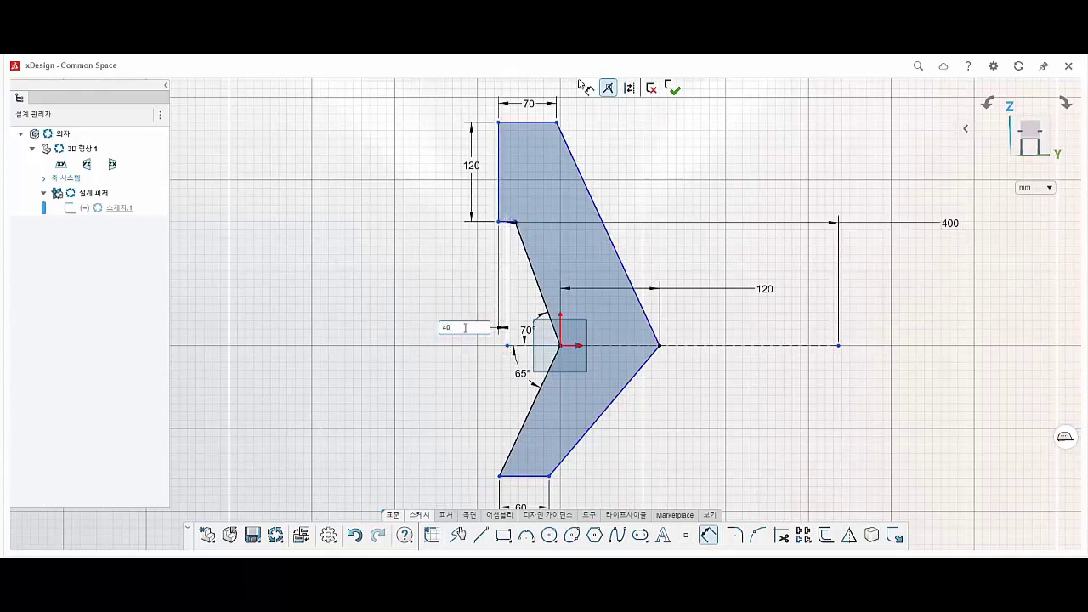
key(Return)
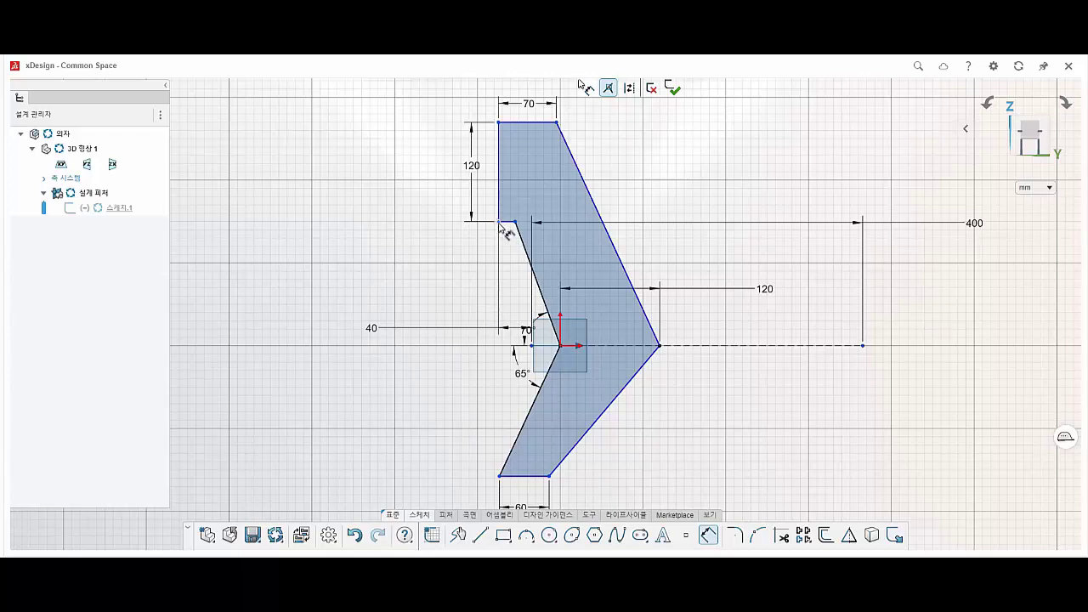
Step: Pull the bottom-left corner lower and dimension it 30 from the inner corner
click(499, 221)
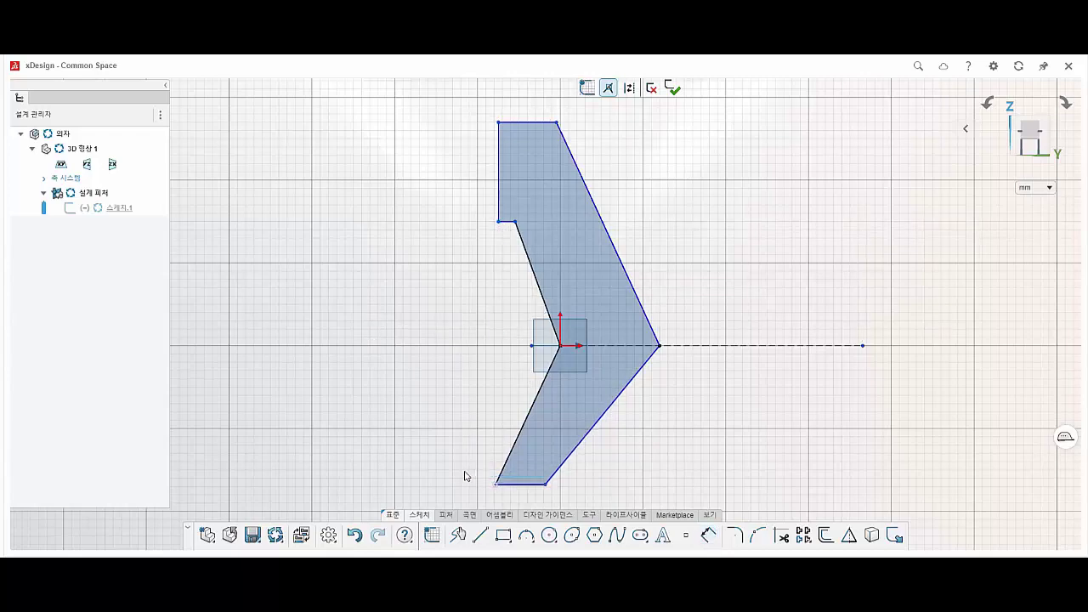
drag(501, 478, 464, 504)
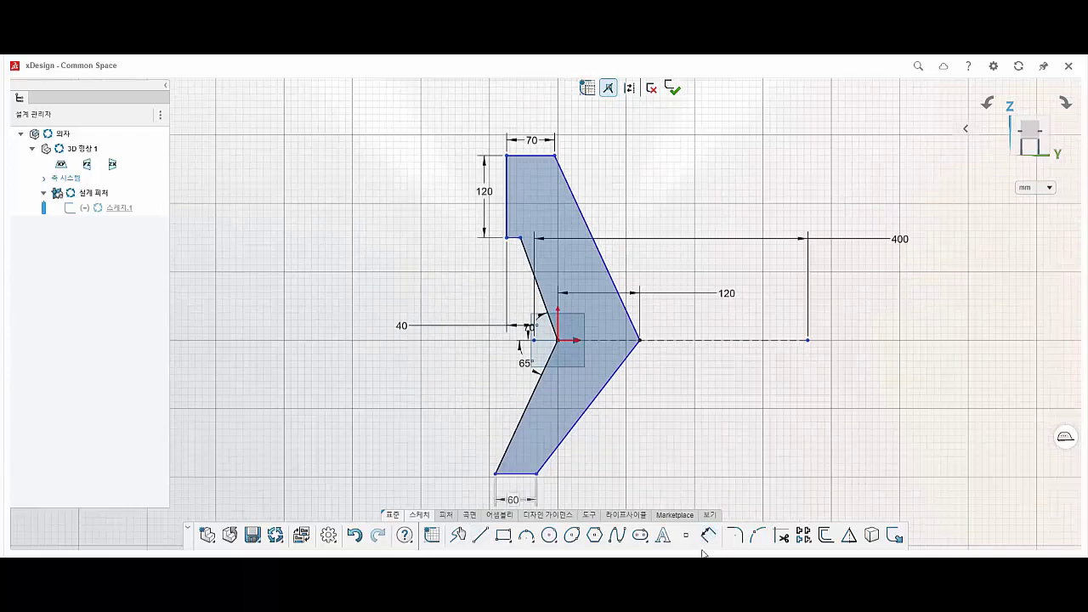
click(508, 238)
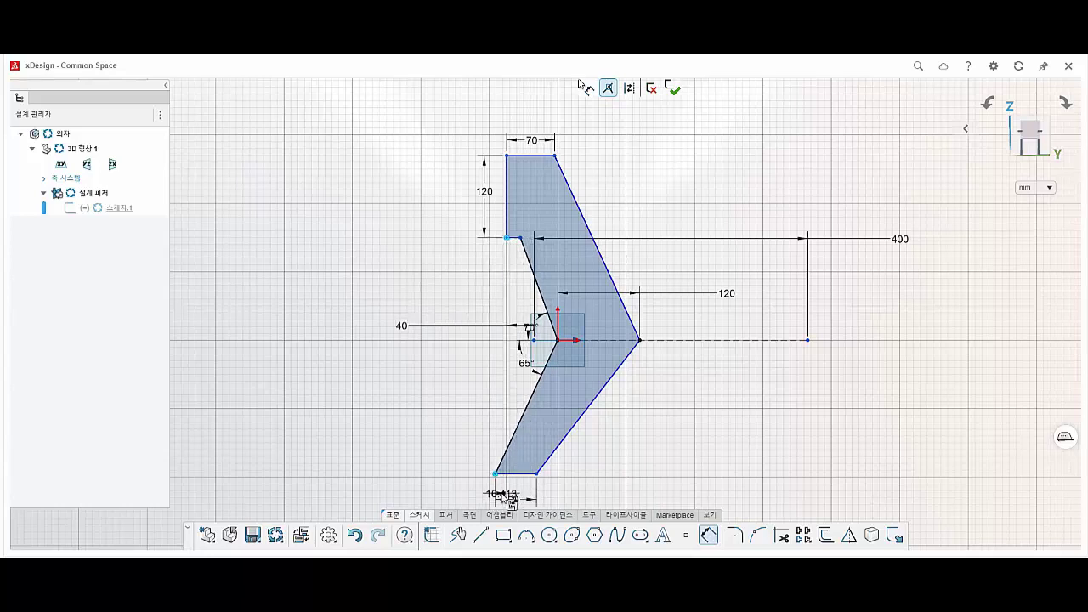
click(502, 492)
text(10)
key(Return)
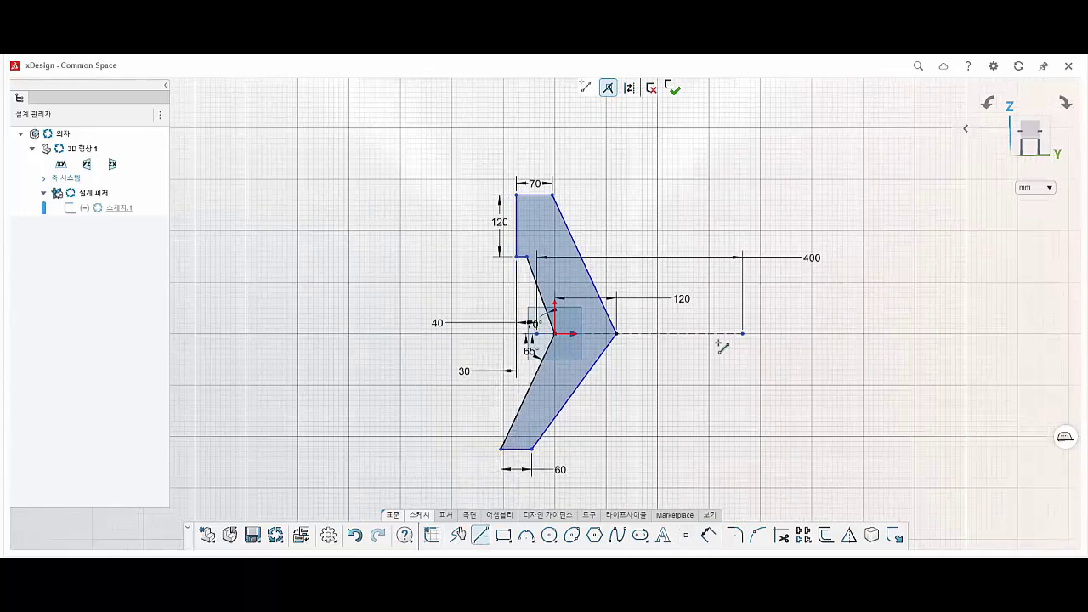
Step: Draw a slanted line from the 400 line's end at 105° to the dashed line
click(744, 333)
key(Escape)
click(743, 333)
click(790, 476)
key(Escape)
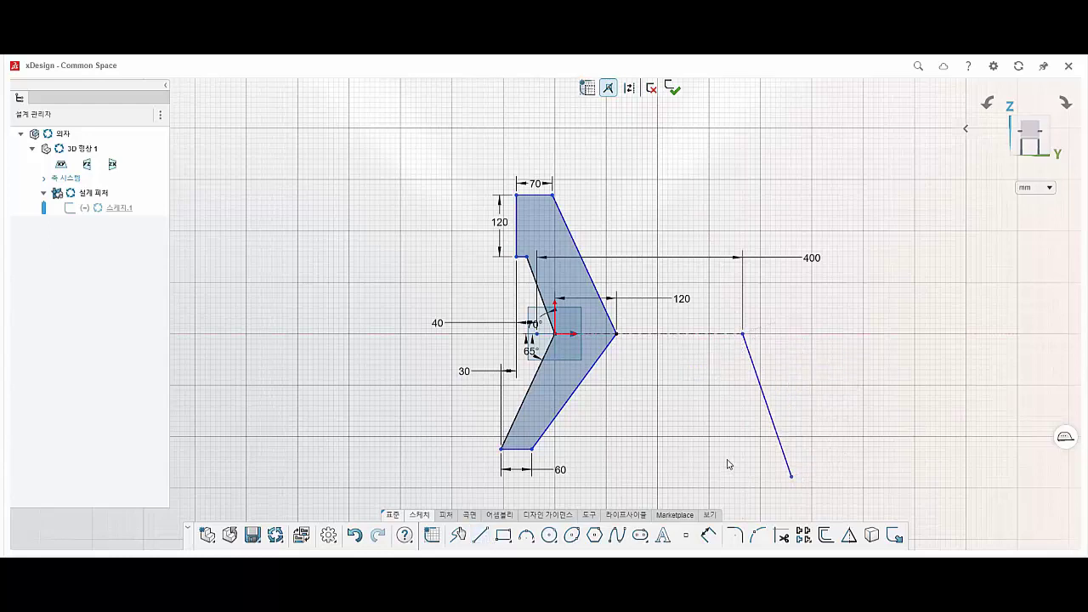
click(713, 333)
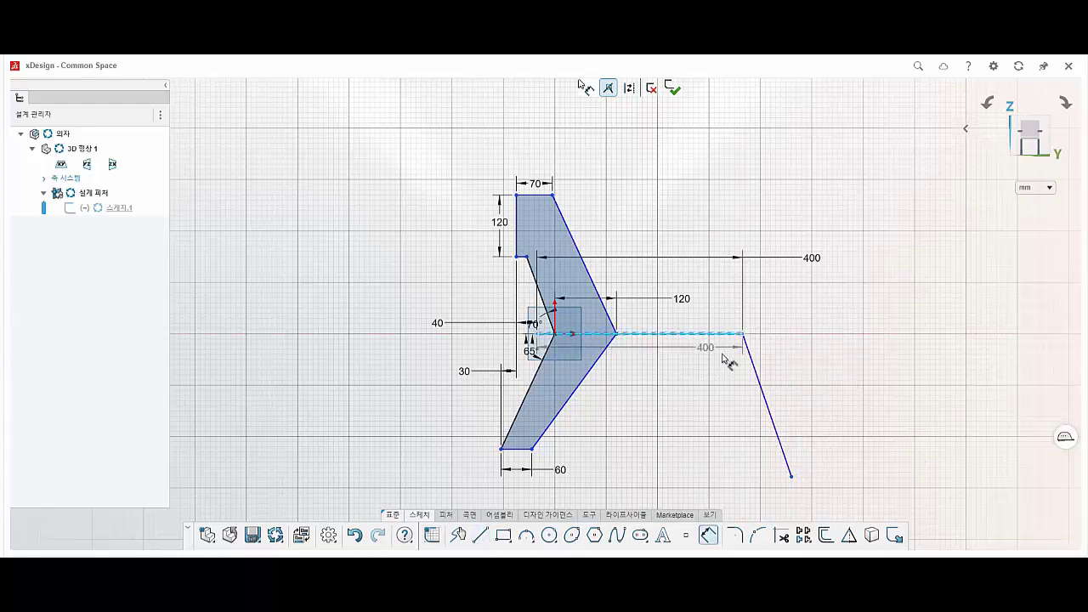
click(759, 378)
click(680, 396)
text(05)
key(Return)
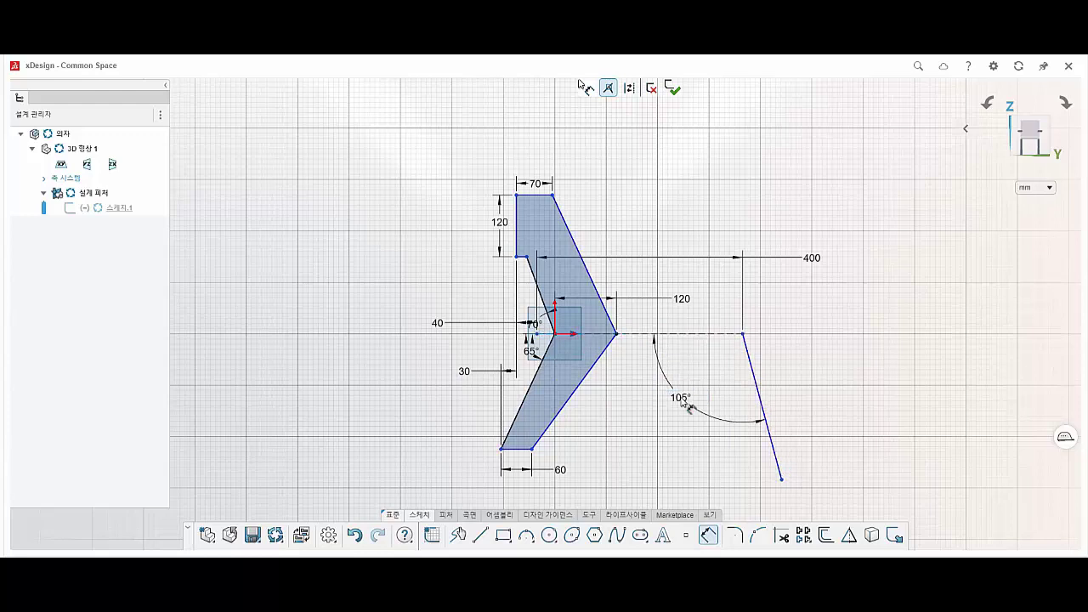
Step: Make the slanted line construction geometry and give it a 430 vertical height
click(757, 386)
click(795, 323)
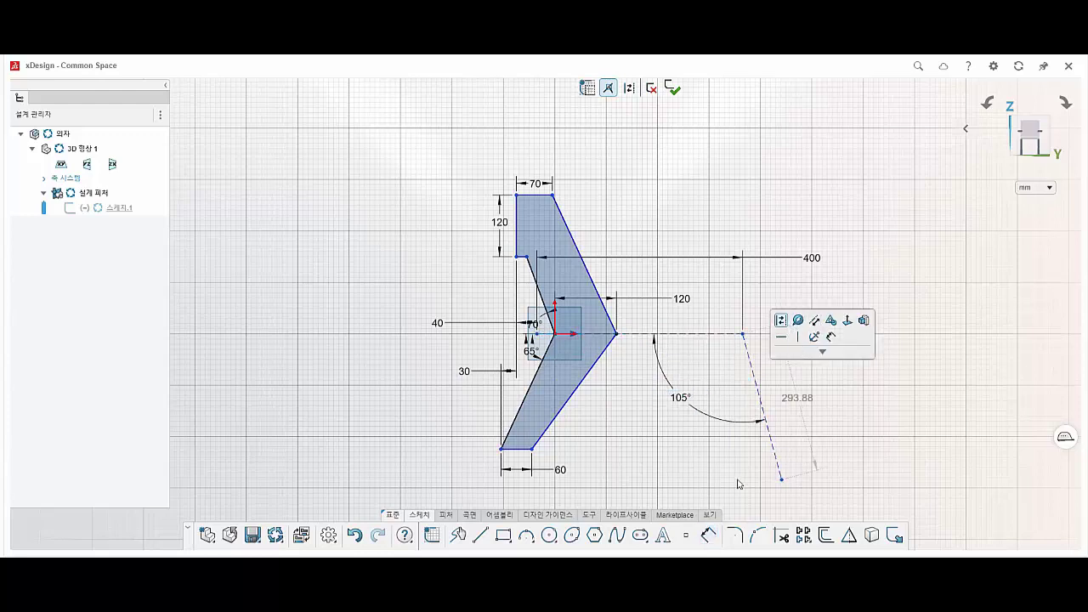
click(775, 459)
click(815, 379)
text(430)
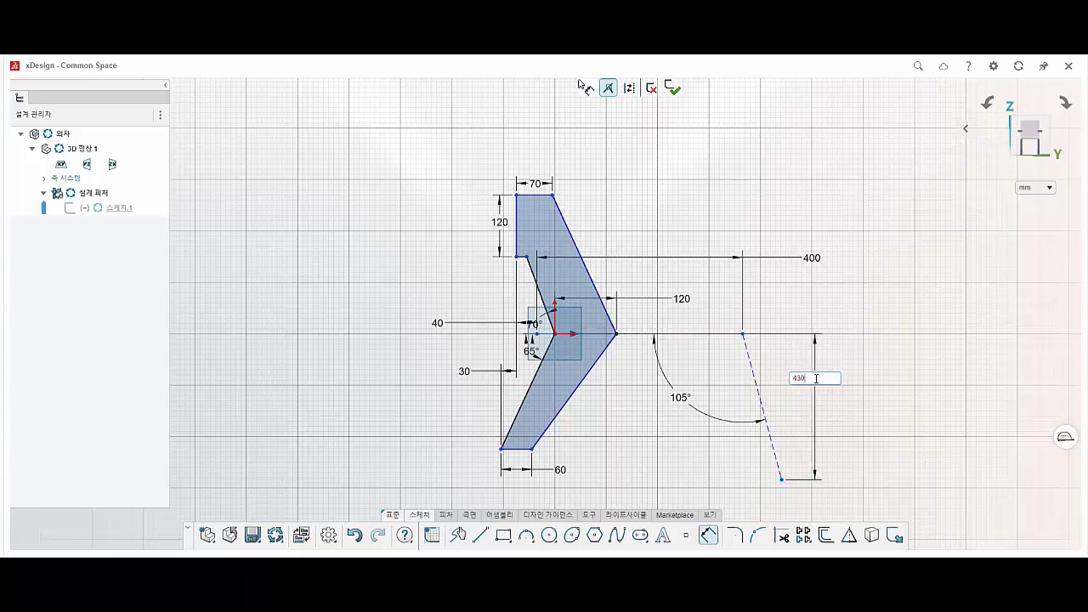
key(Return)
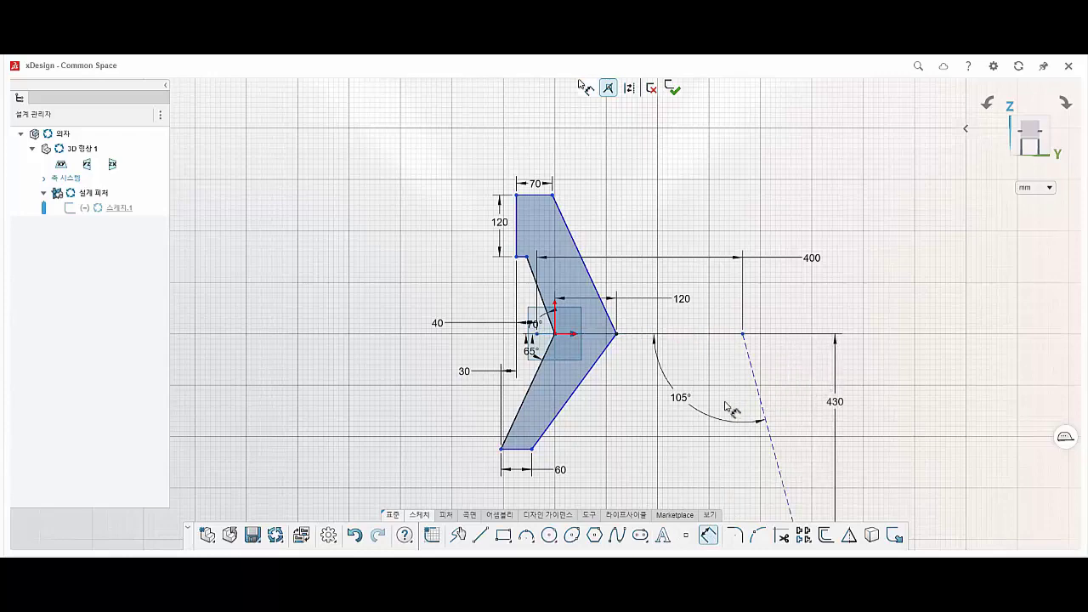
scroll(696, 450, down, 2)
click(544, 241)
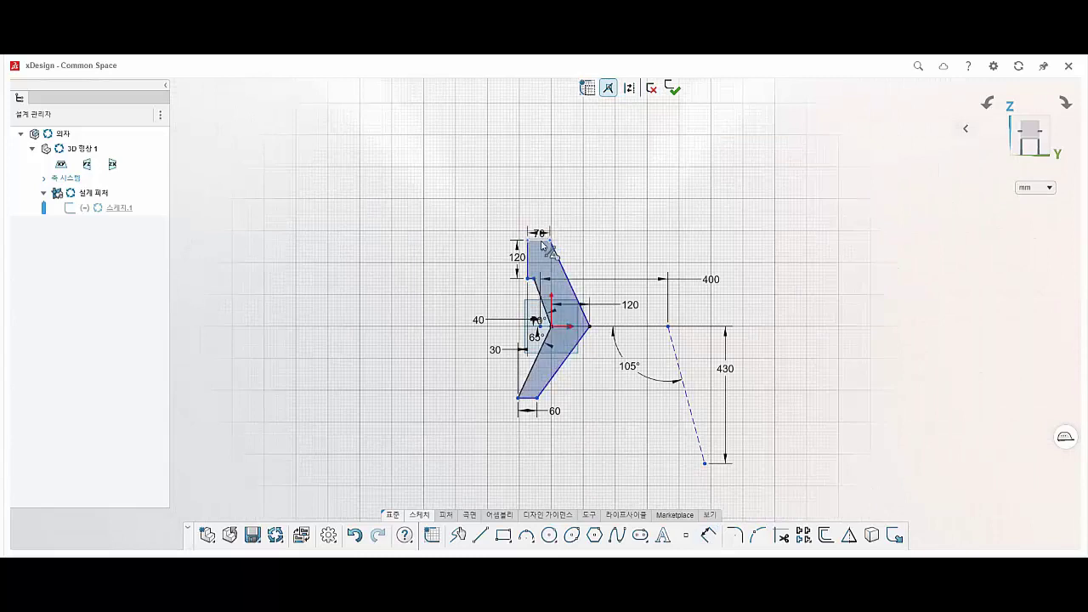
Step: Dimension the profile's overall height from bottom to top edge as 850
click(531, 398)
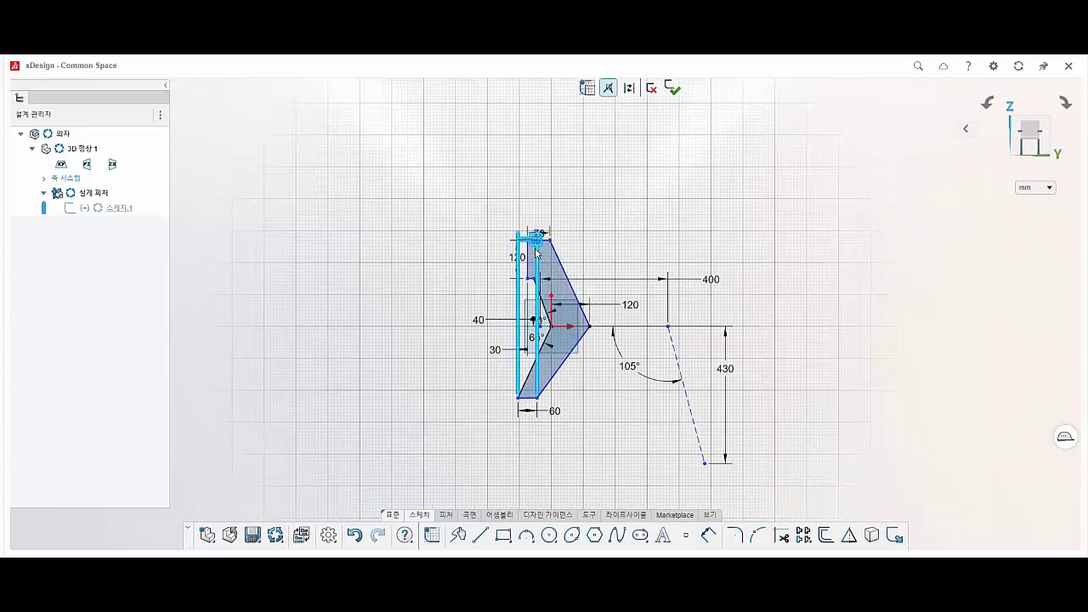
click(533, 398)
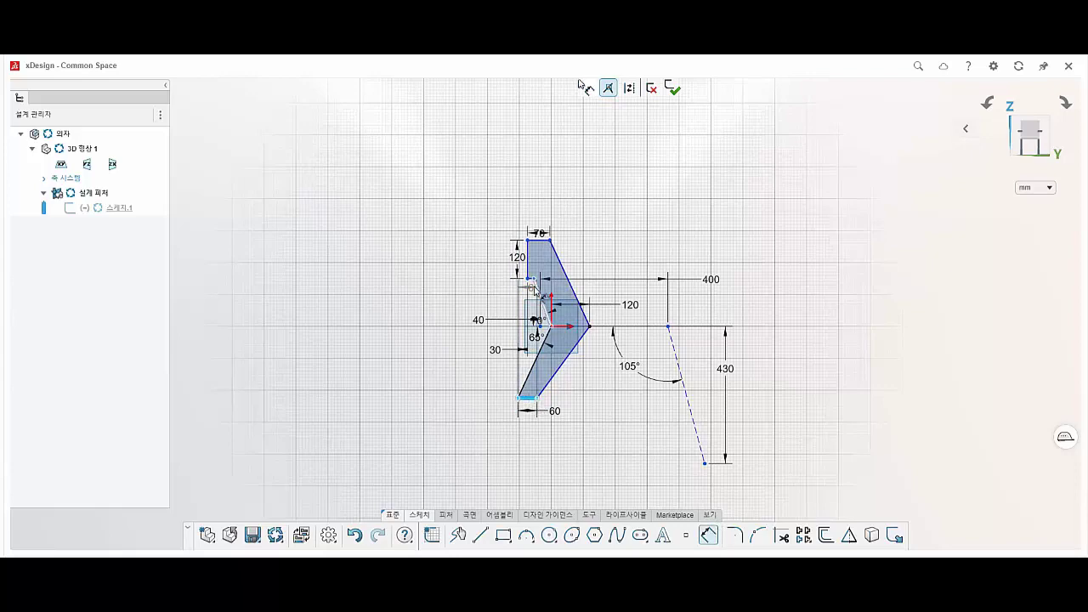
click(540, 241)
click(440, 301)
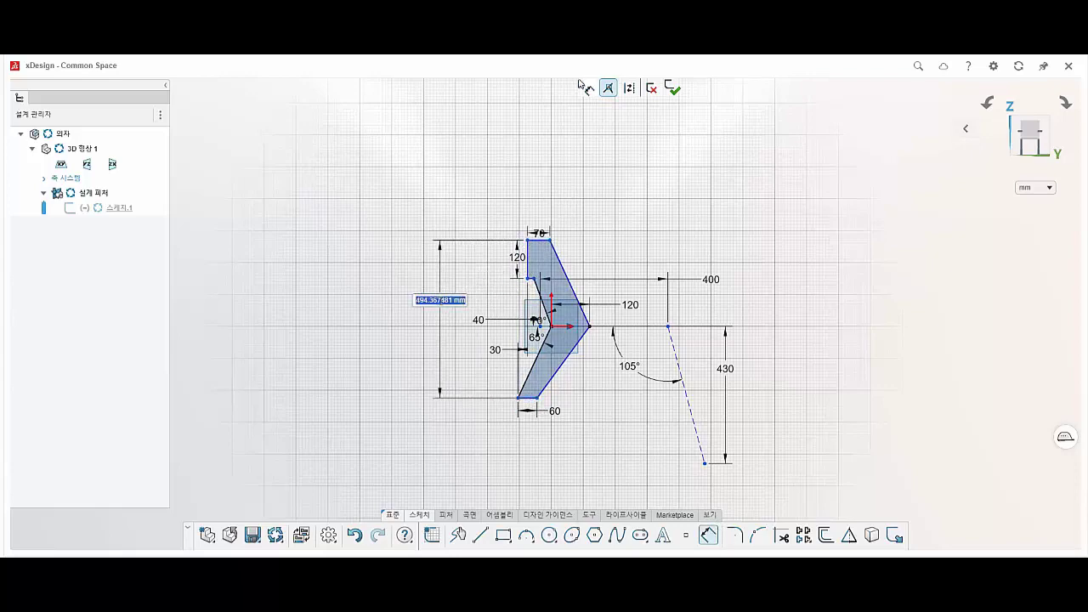
text(850)
key(Return)
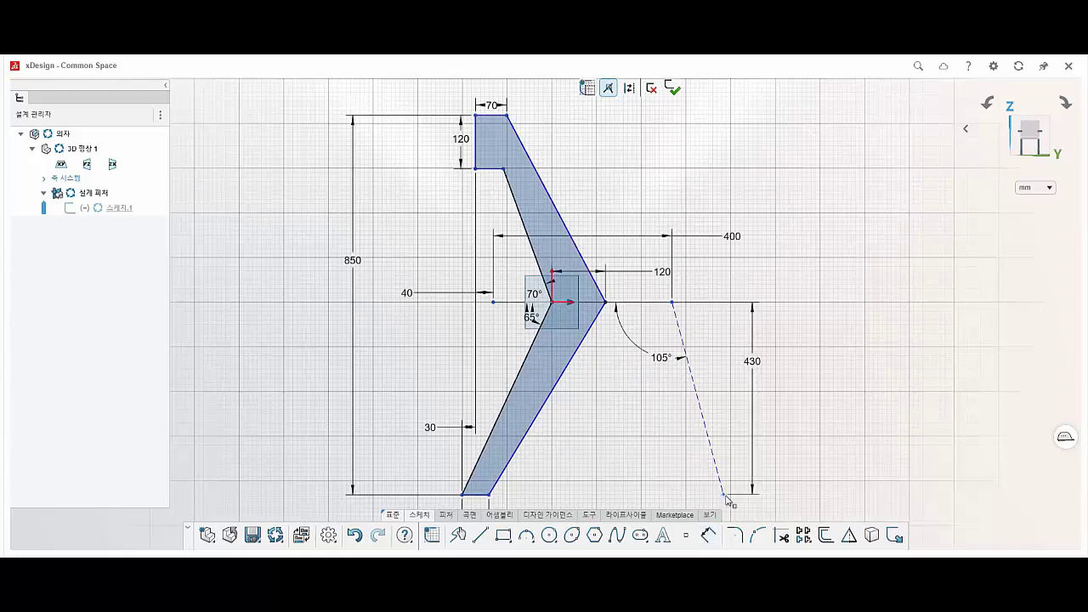
Step: Make the leg line's endpoint coincident with the bottom edge, tidy labels, and exit the sketch
click(723, 495)
click(481, 495)
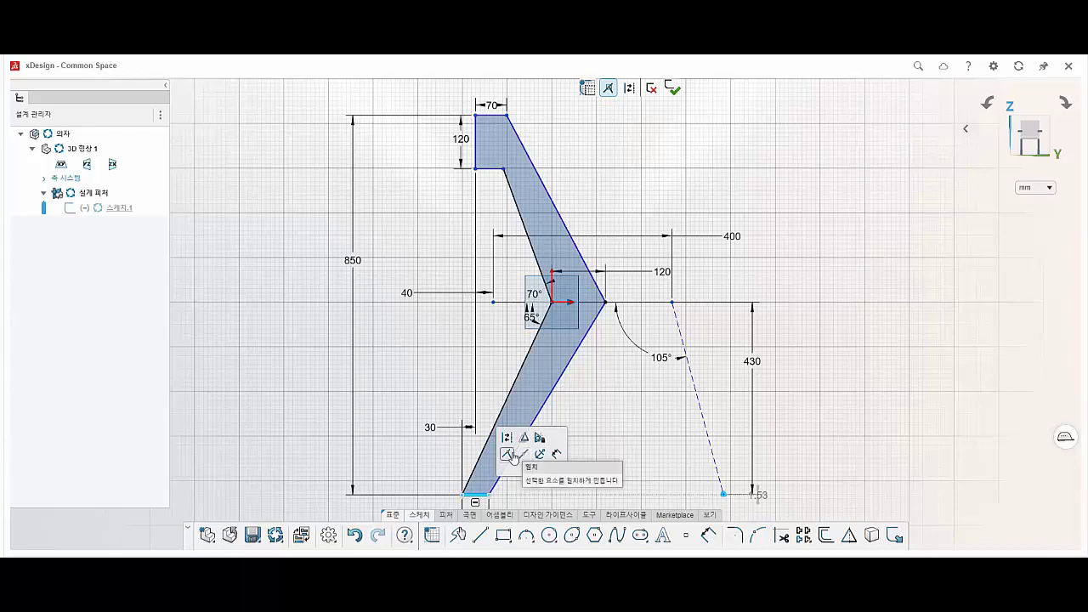
click(513, 457)
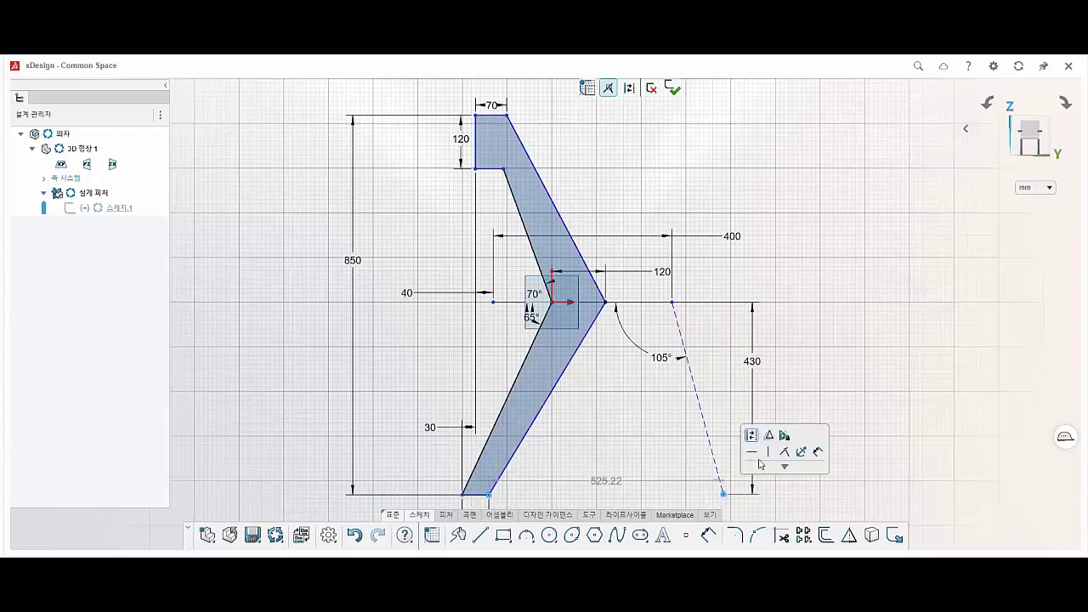
scroll(599, 438, down, 2)
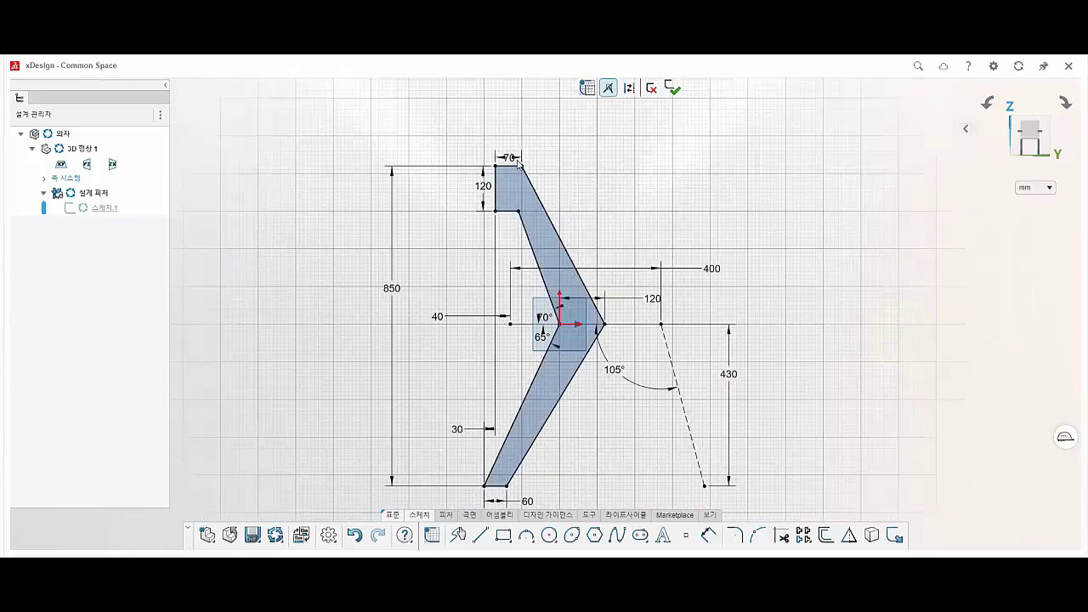
drag(485, 194, 478, 221)
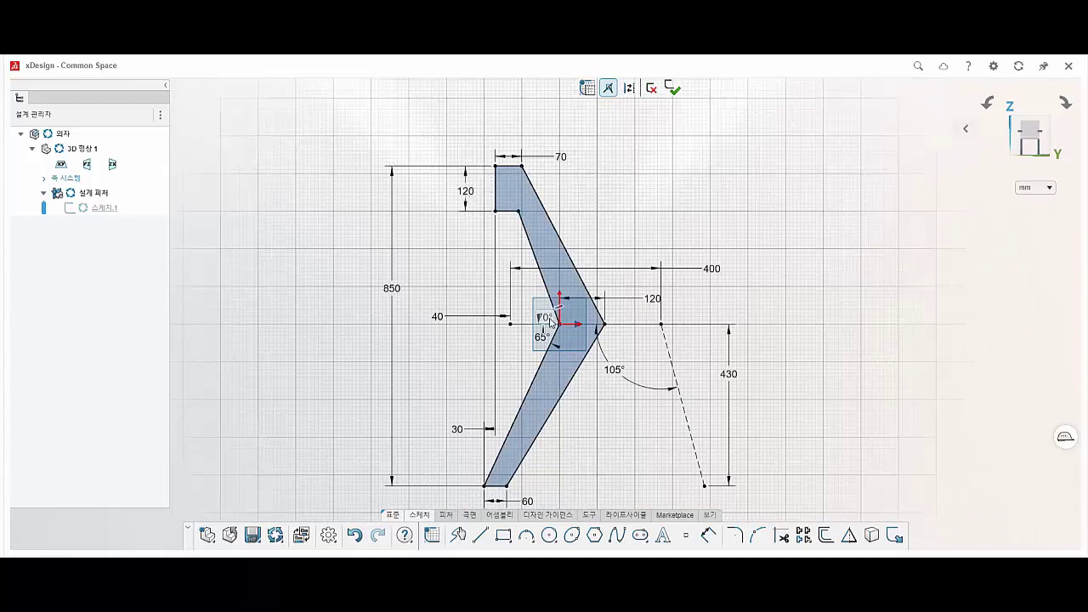
mouse_move(549, 322)
mouse_down()
mouse_move(537, 304)
mouse_move(521, 352)
mouse_up()
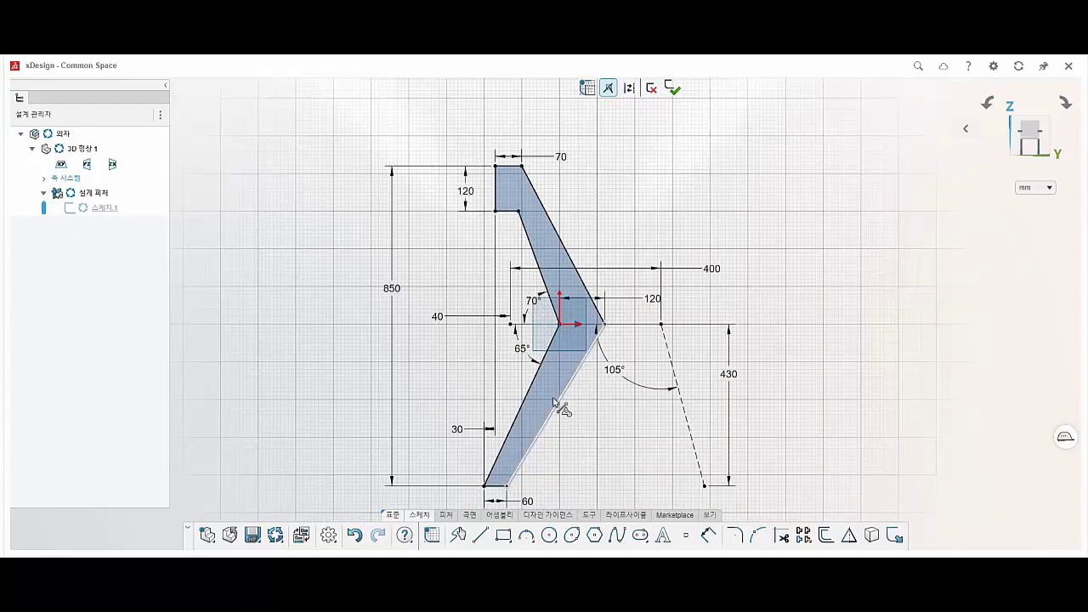
click(673, 88)
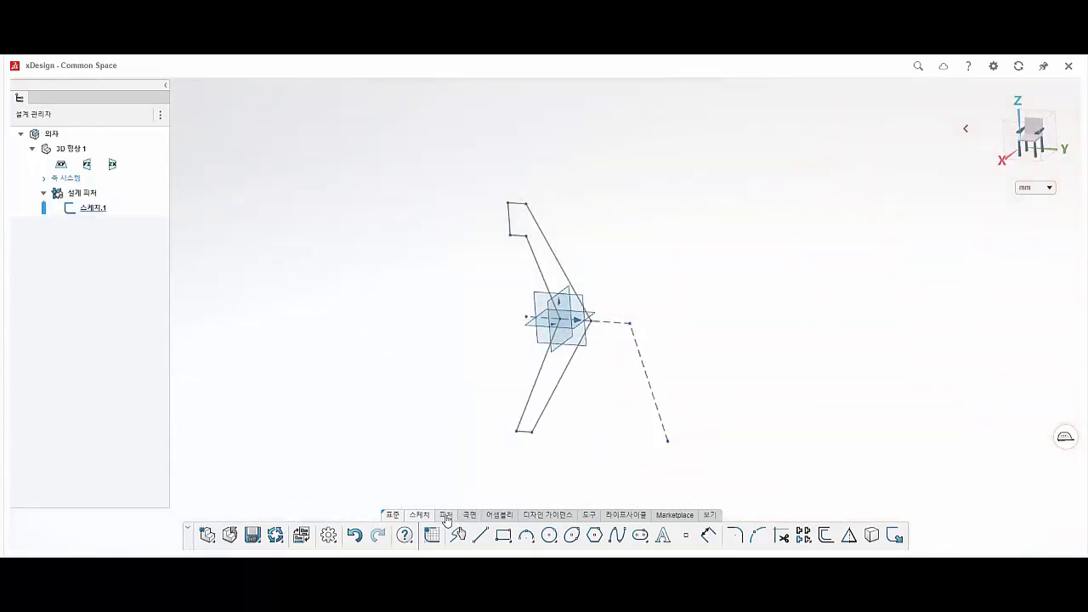
Step: Extrude the chevron sketch 450 mm symmetrically about the mid plane into a solid
click(446, 515)
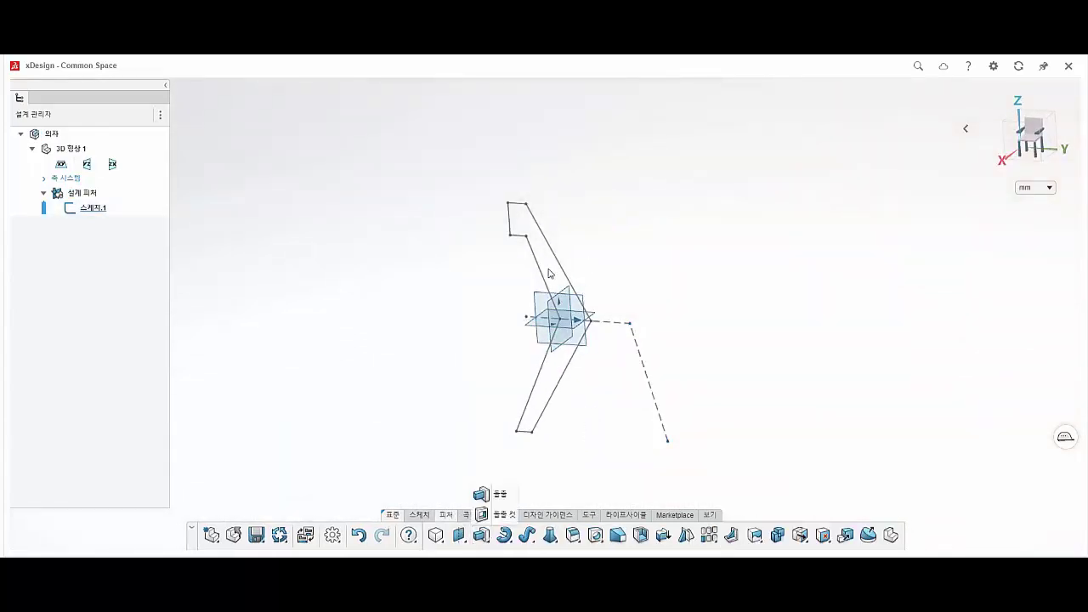
click(481, 535)
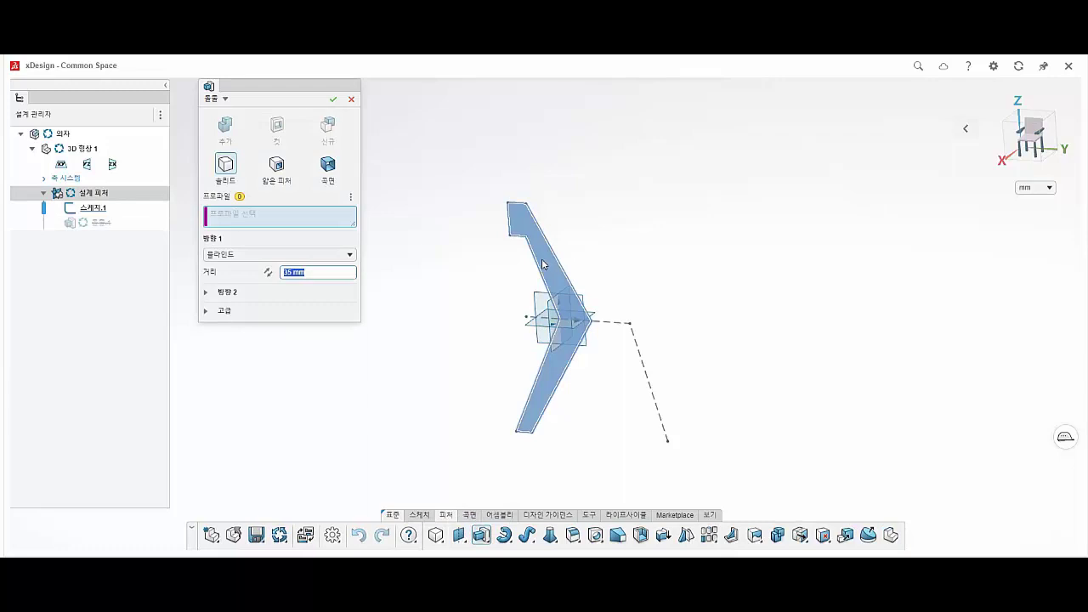
click(349, 254)
click(304, 292)
text(450)
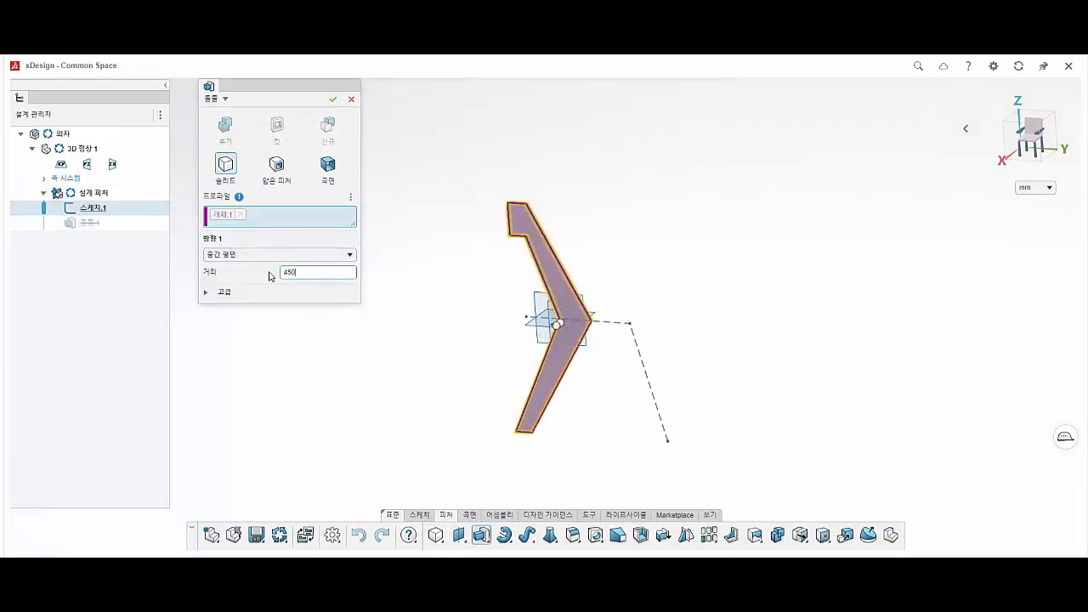
key(Return)
click(332, 98)
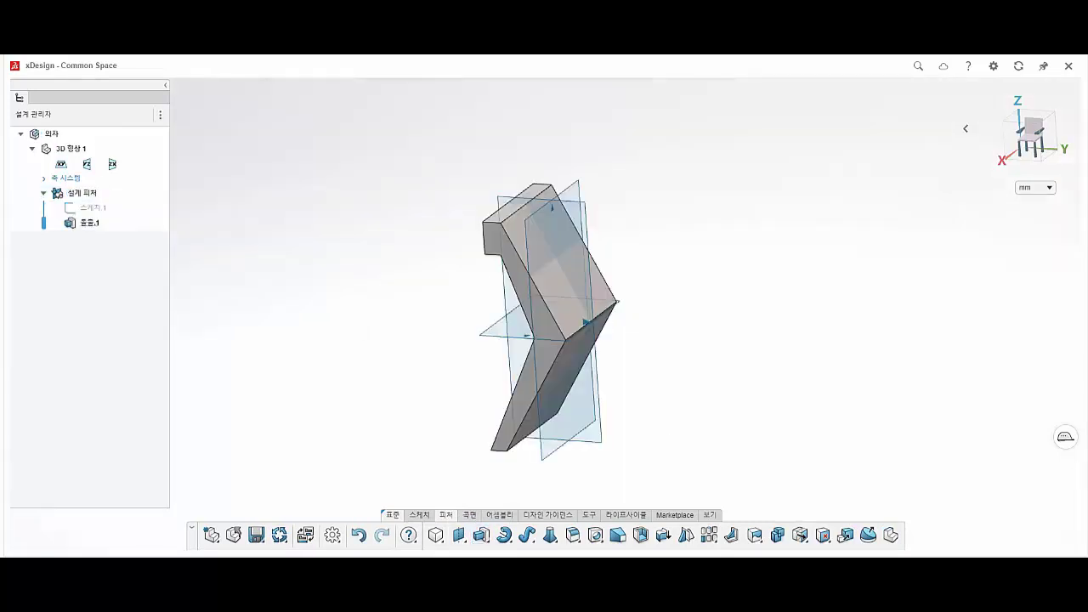
Step: Fillet two top edges of the frame in one fillet feature
key(f)
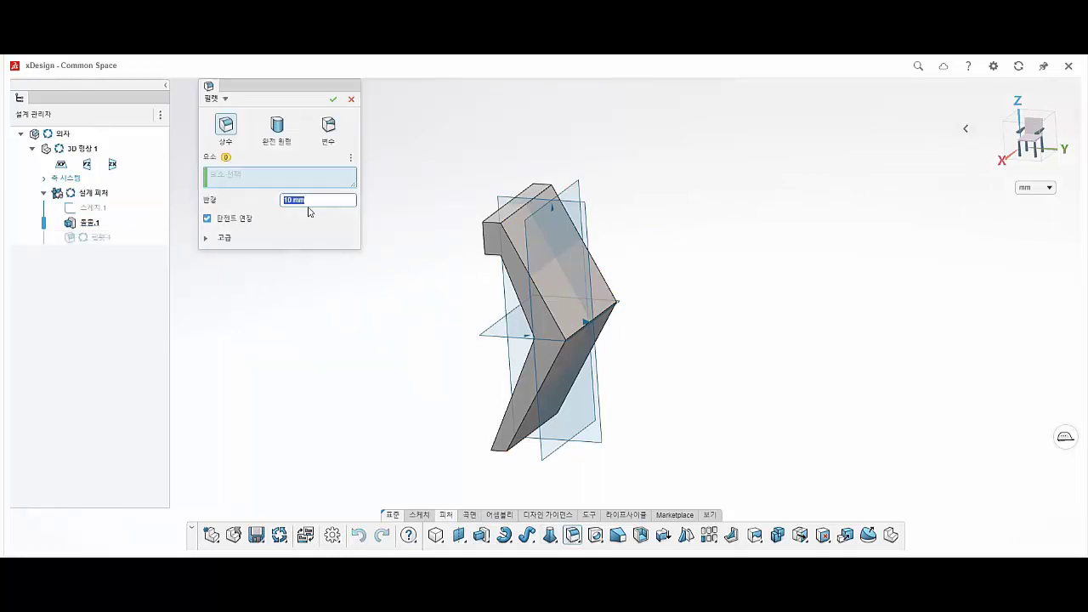
key(Return)
mouse_move(367, 231)
middle_down()
mouse_move(510, 297)
mouse_move(442, 180)
middle_up()
click(527, 289)
click(442, 180)
click(333, 99)
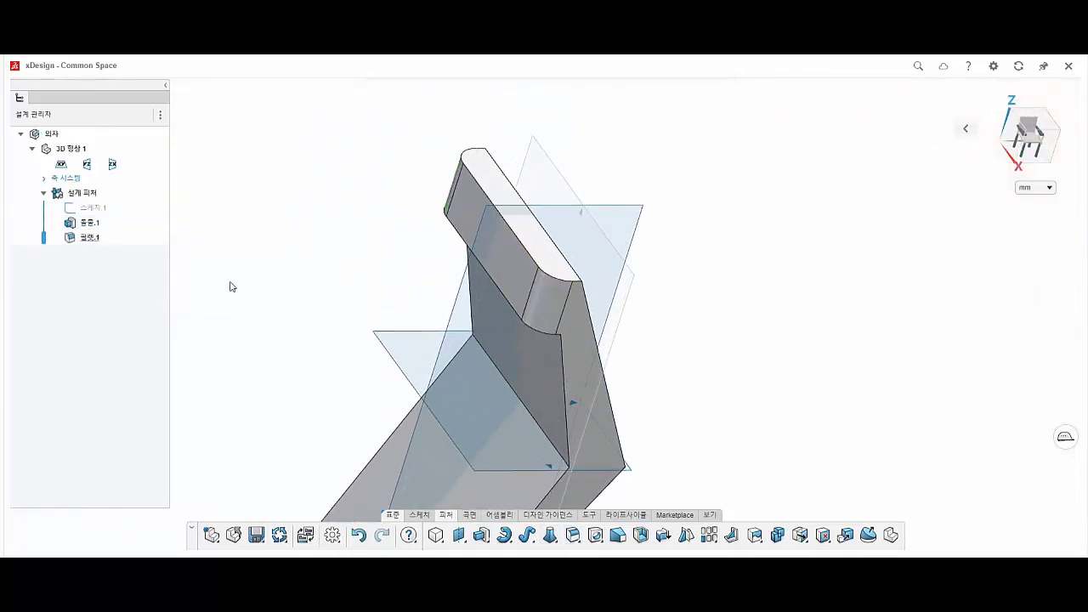
Step: Add a second fillet on an edge at the lower tip
click(572, 535)
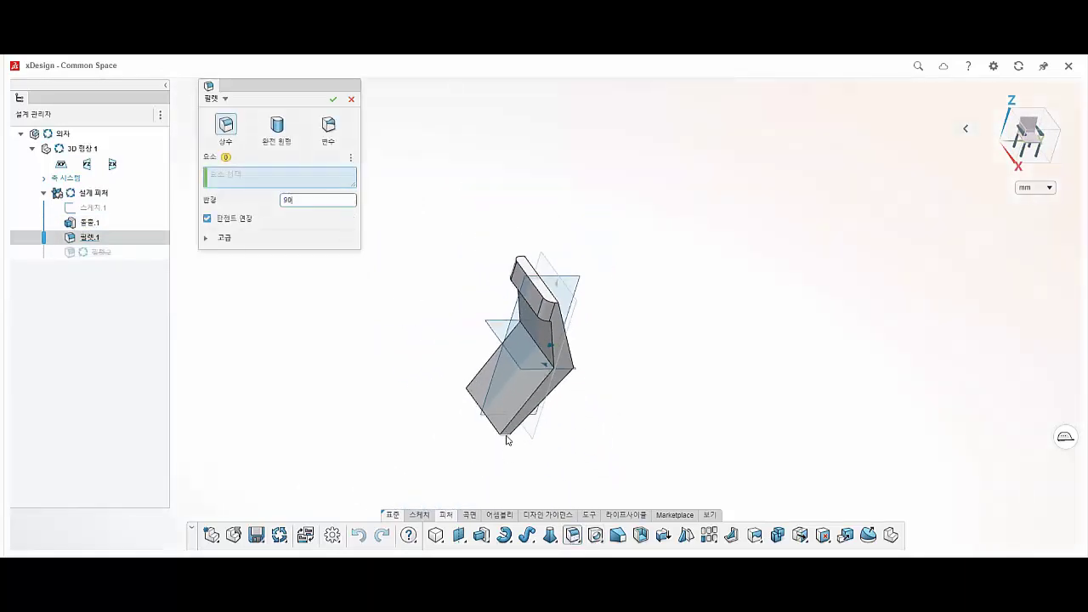
click(508, 436)
middle_drag(507, 427, 697, 479)
scroll(482, 412, down, 3)
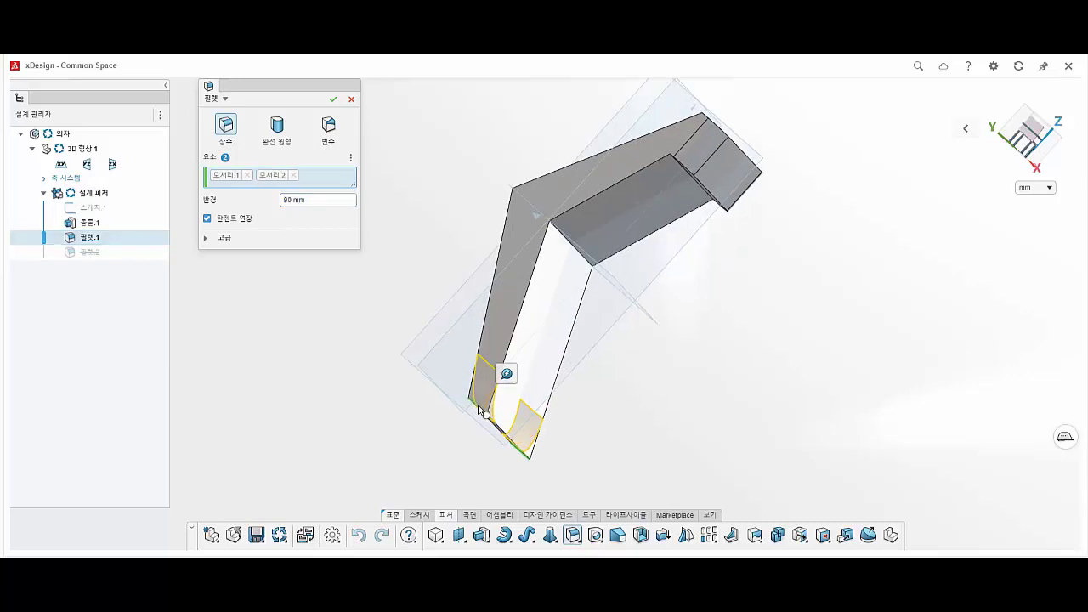
click(332, 98)
mouse_move(340, 175)
middle_down()
mouse_move(426, 281)
mouse_move(544, 323)
middle_up()
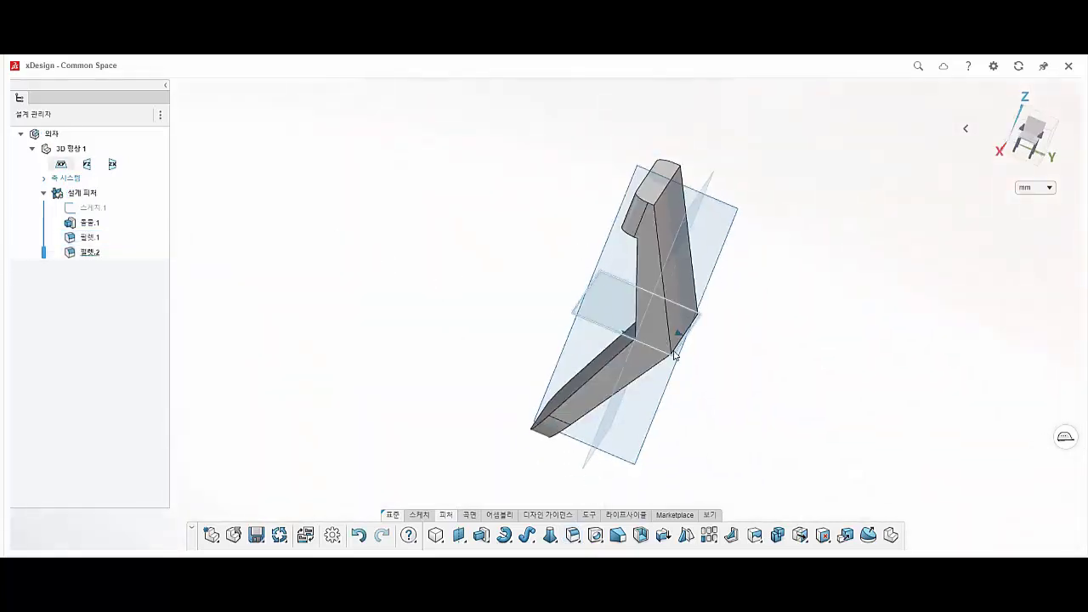
Step: Round one frame edge at 30 mm and the upper inner step edge at 20 mm
click(581, 538)
scroll(674, 224, down, 2)
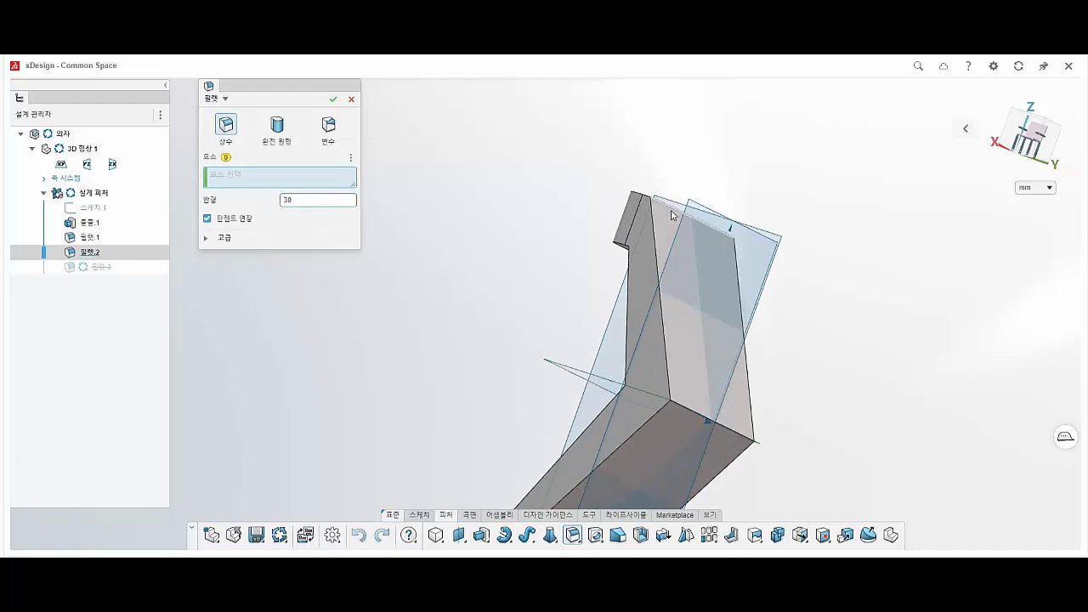
click(669, 216)
click(333, 99)
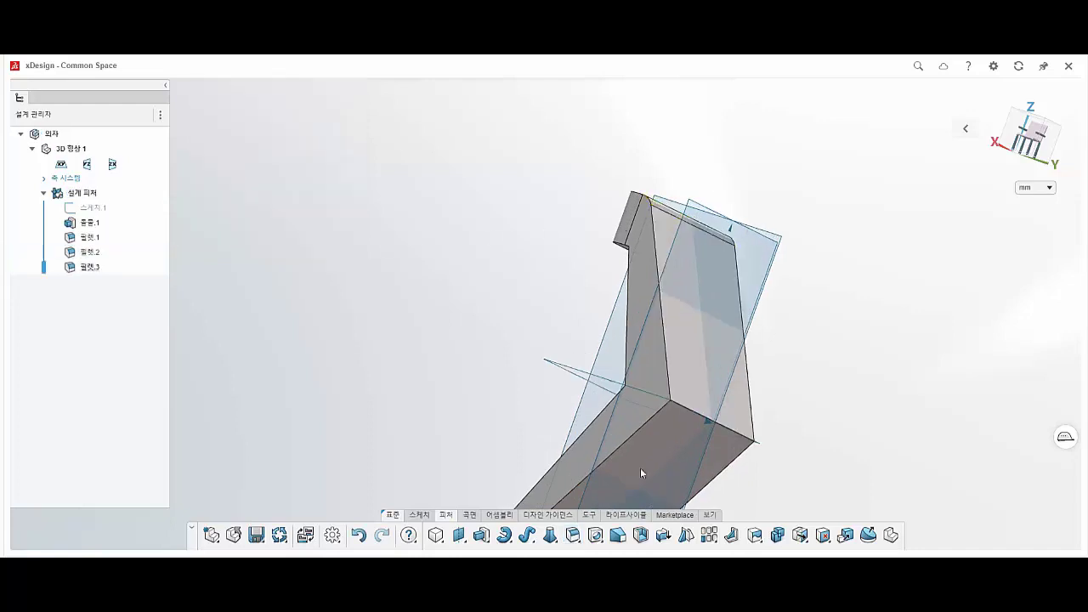
click(572, 535)
text(20)
mouse_move(641, 308)
middle_down()
mouse_move(682, 274)
mouse_move(612, 259)
middle_up()
click(612, 258)
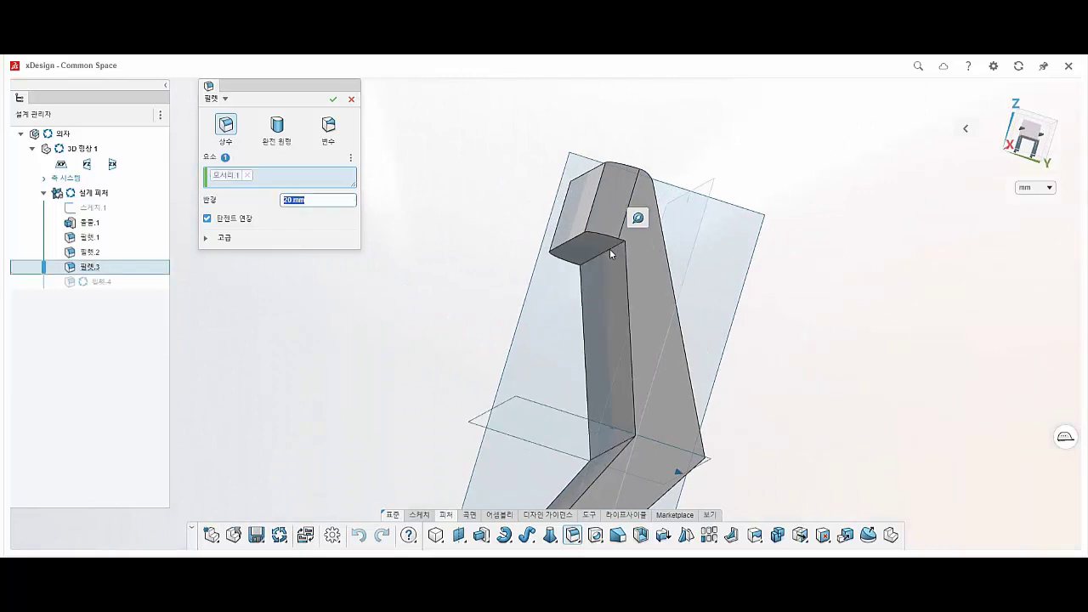
click(331, 100)
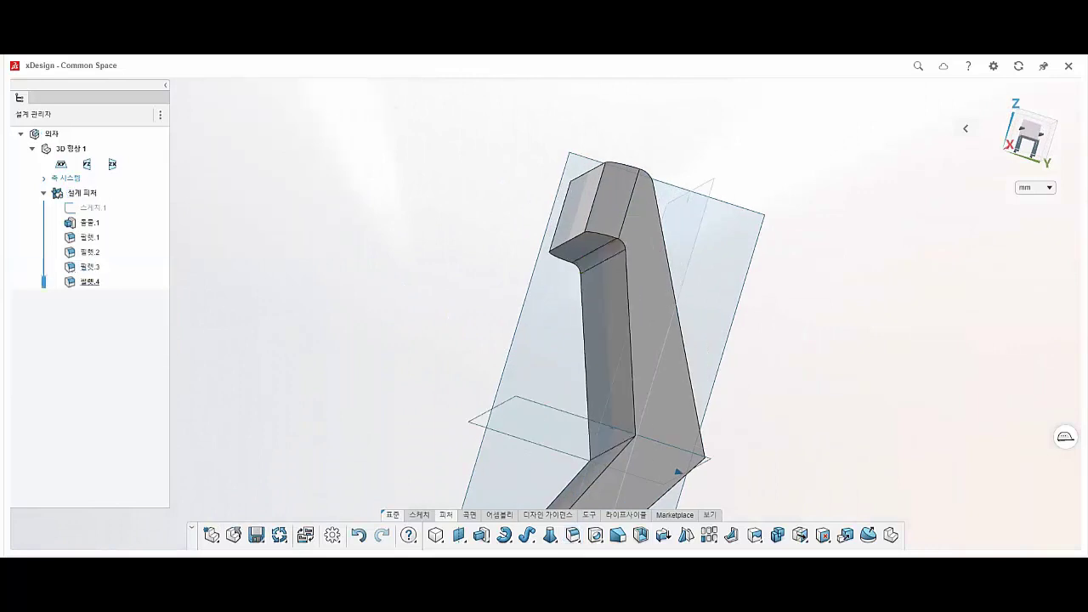
Step: Fillet the lower bend edge at 80 mm and the back bend at 100 mm, then view isometric
click(609, 452)
text(80)
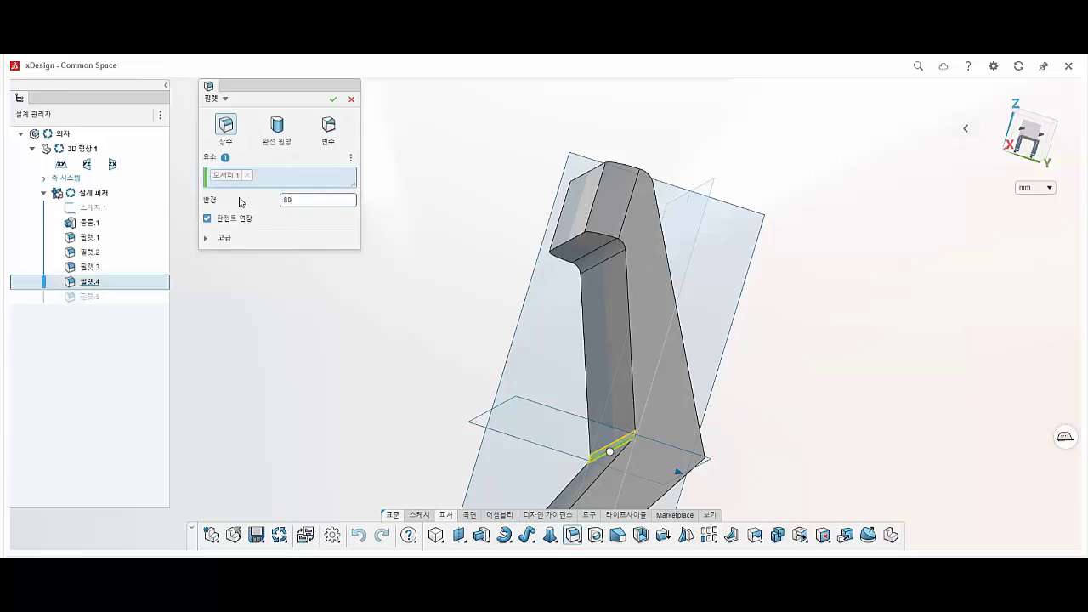
key(Return)
click(331, 100)
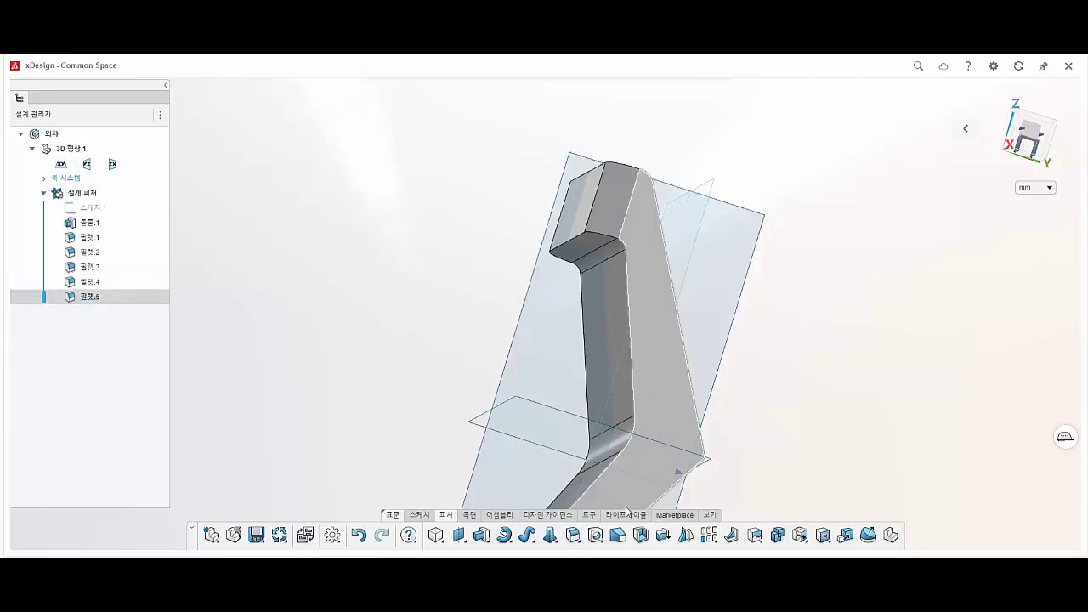
click(572, 535)
middle_drag(572, 535, 544, 429)
text(100)
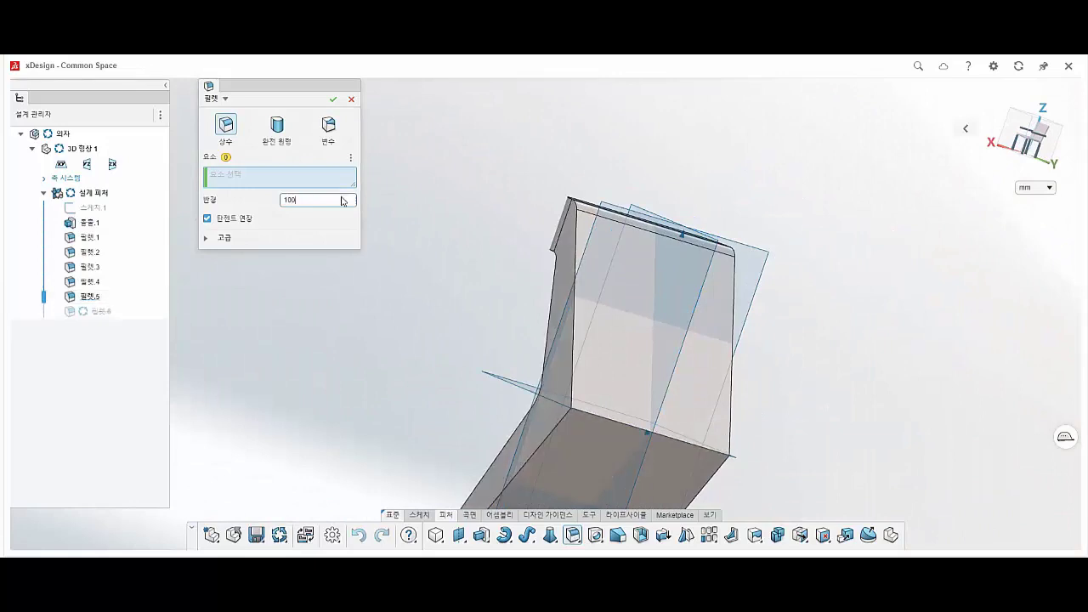
key(Return)
click(687, 449)
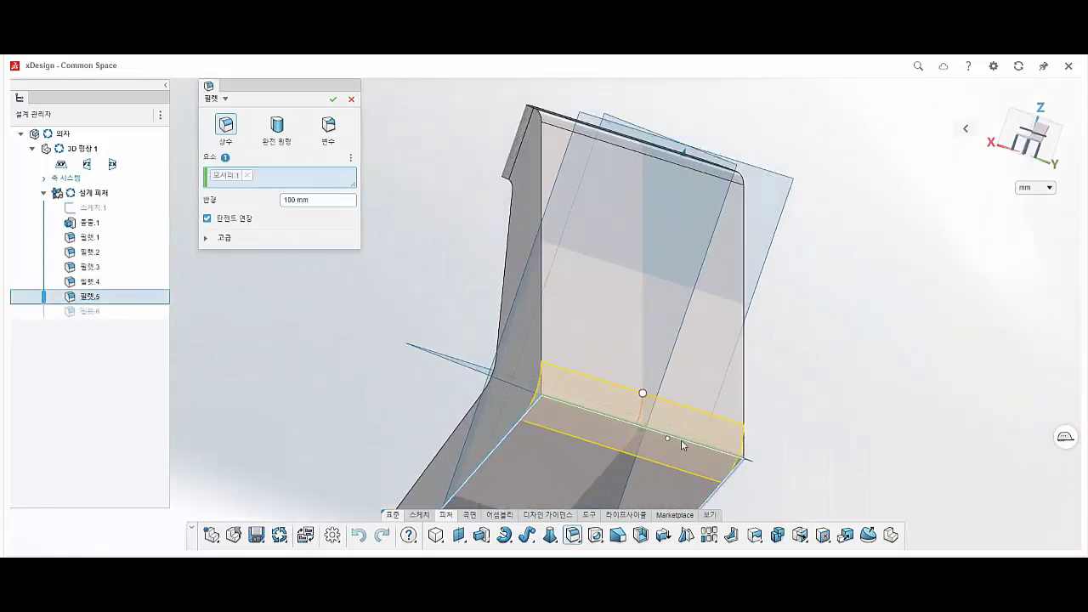
middle_drag(681, 440, 748, 468)
click(333, 100)
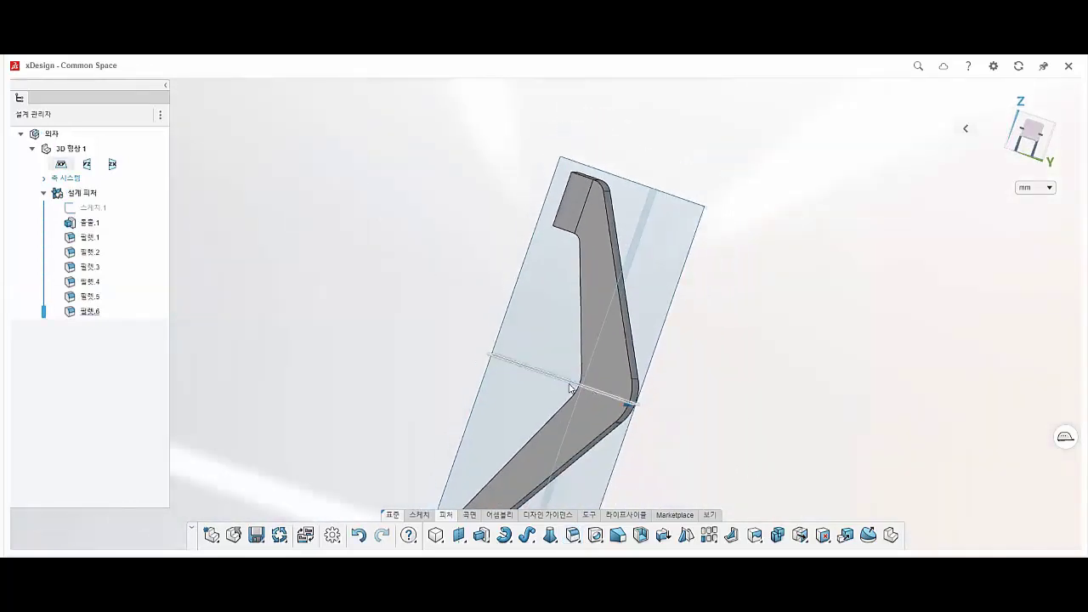
key(ctrl+7)
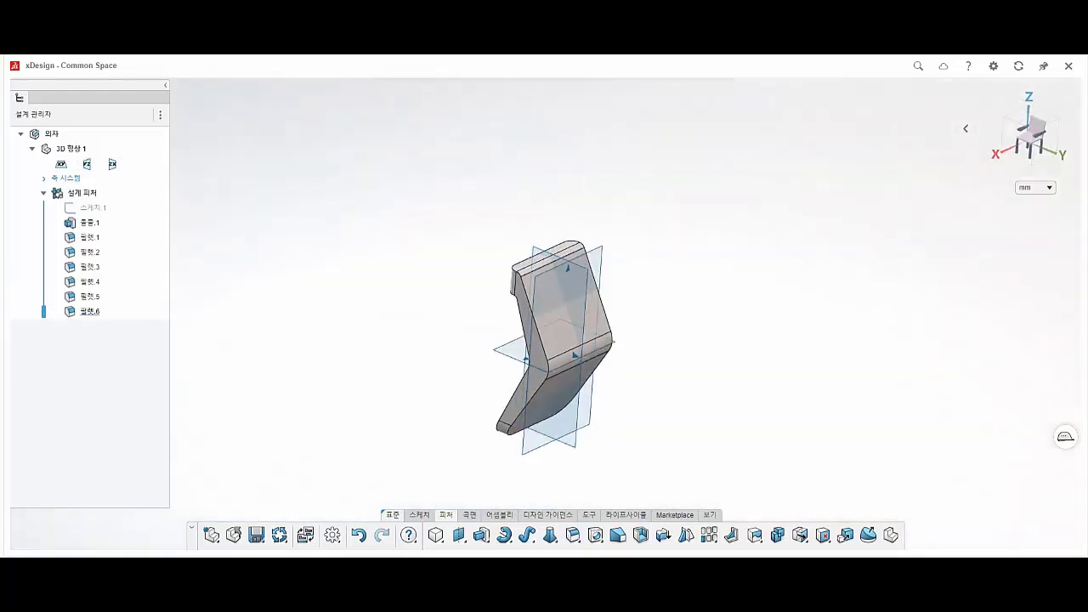
Step: Shell the frame 15 mm thick, removing the top face and the side face chains
click(651, 535)
click(546, 310)
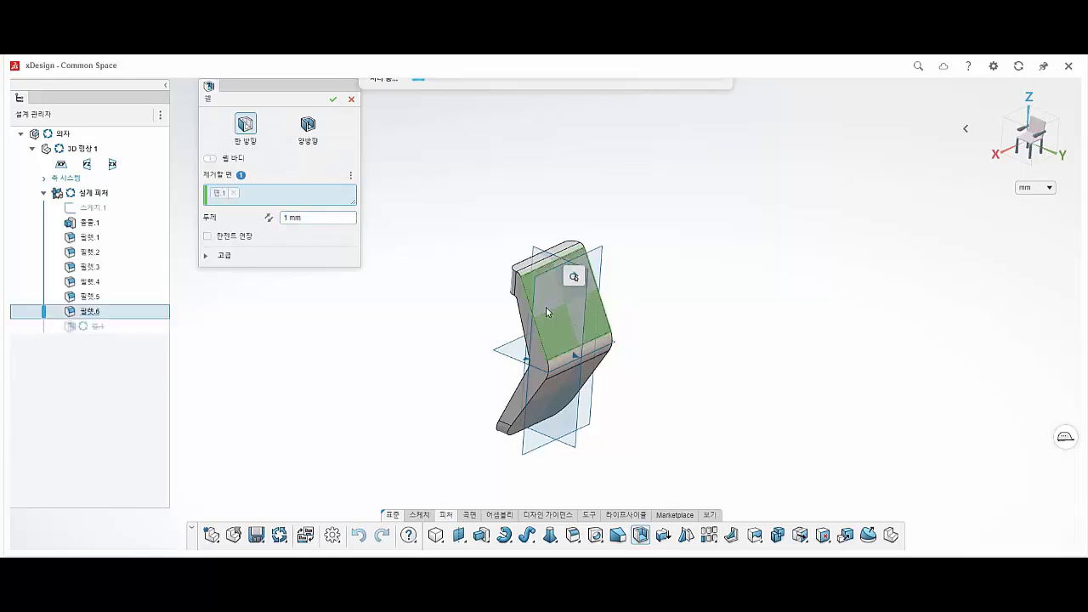
click(574, 277)
middle_drag(569, 289, 572, 322)
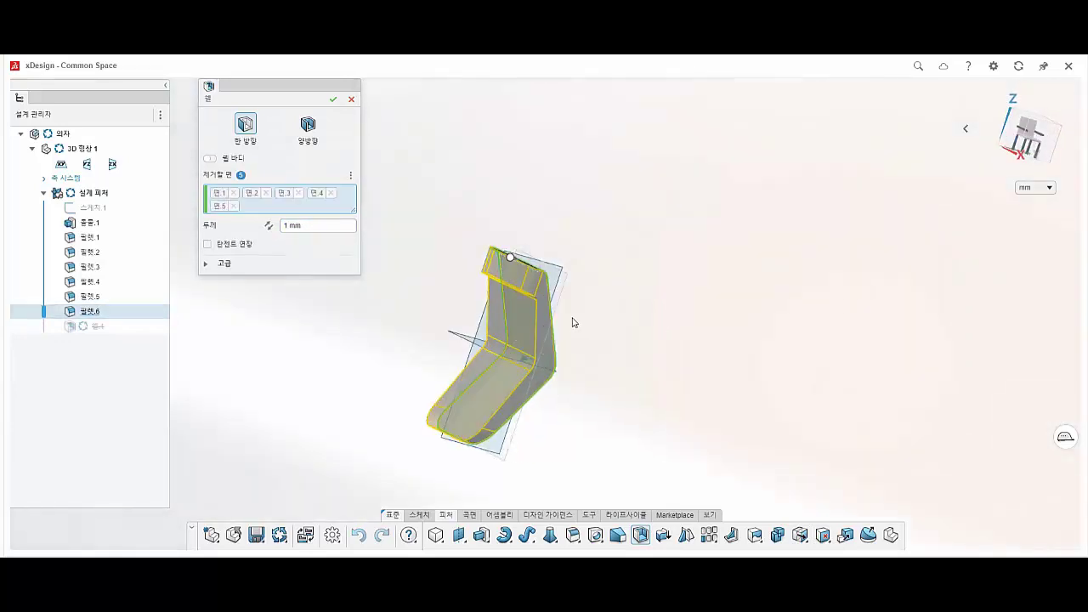
click(548, 280)
click(518, 311)
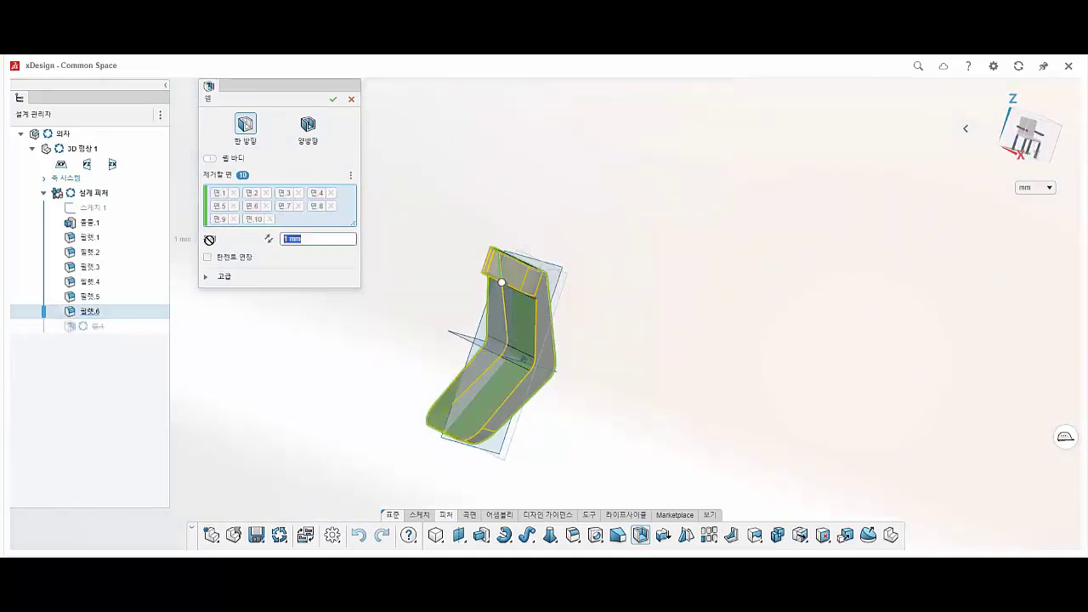
text(15)
key(Return)
mouse_move(587, 338)
middle_down()
mouse_move(464, 340)
mouse_move(513, 262)
middle_up()
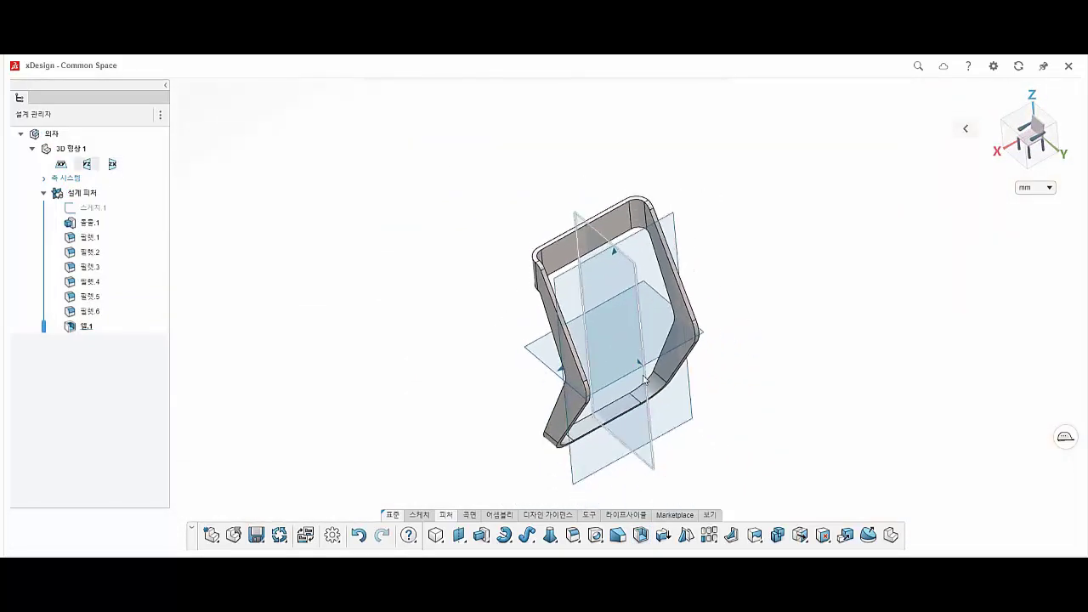
mouse_move(606, 300)
middle_down()
mouse_move(708, 321)
mouse_move(442, 349)
mouse_move(672, 340)
middle_up()
Step: Sketch on the frame's side face and draw a horizontal construction line across the bend
click(680, 336)
click(694, 296)
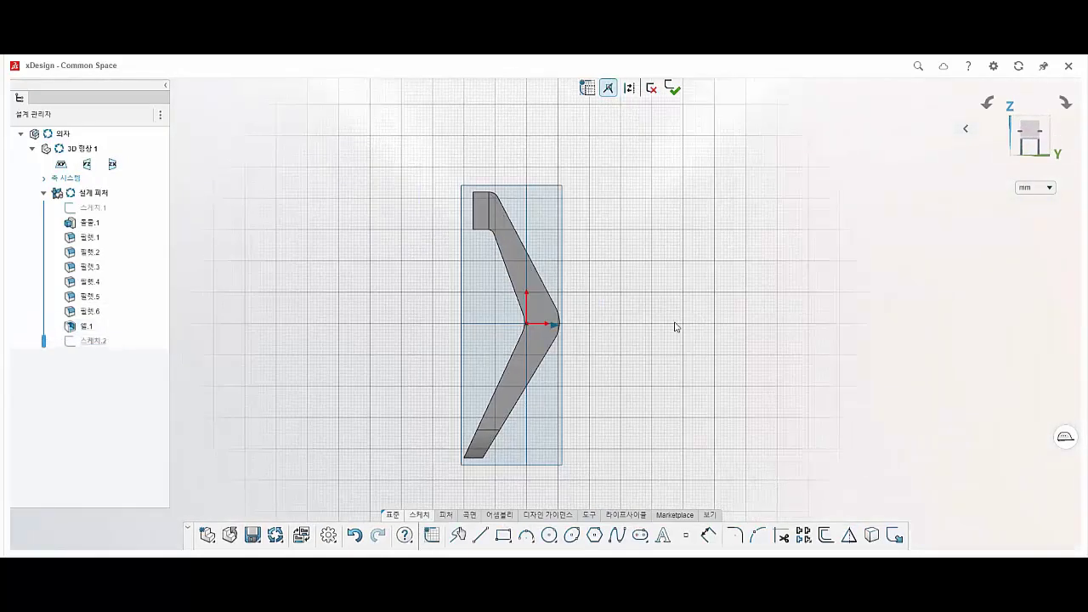
scroll(538, 327, up, 3)
scroll(511, 358, up, 2)
key(l)
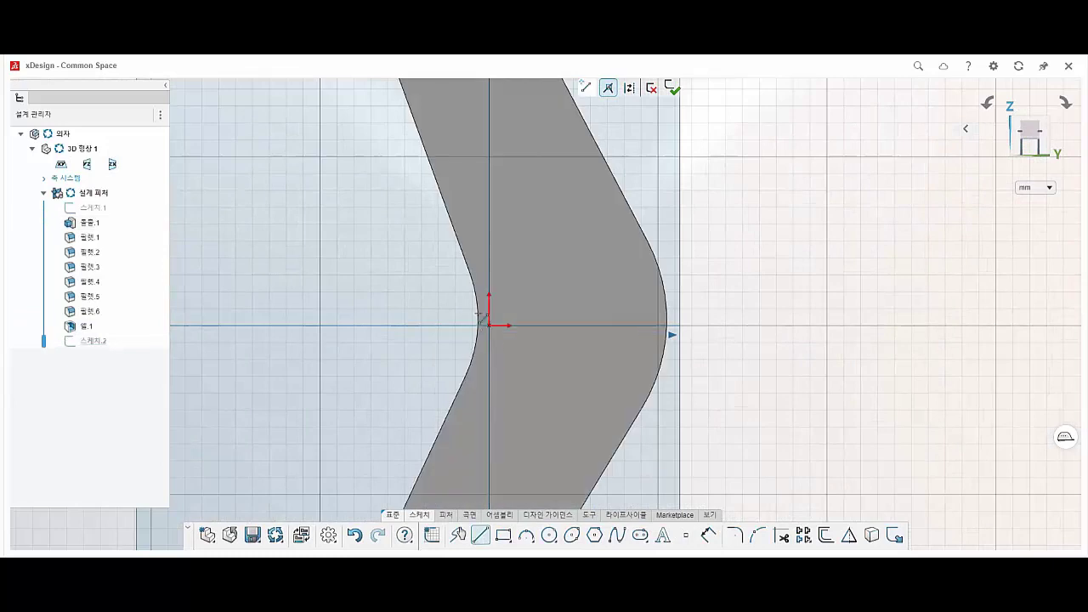
click(479, 325)
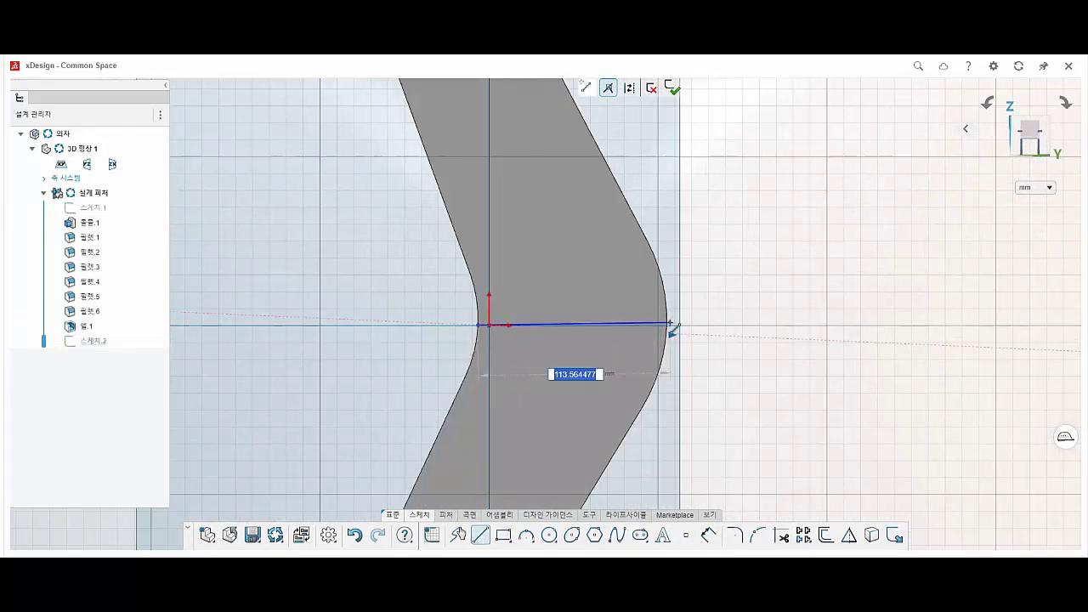
click(667, 324)
key(Escape)
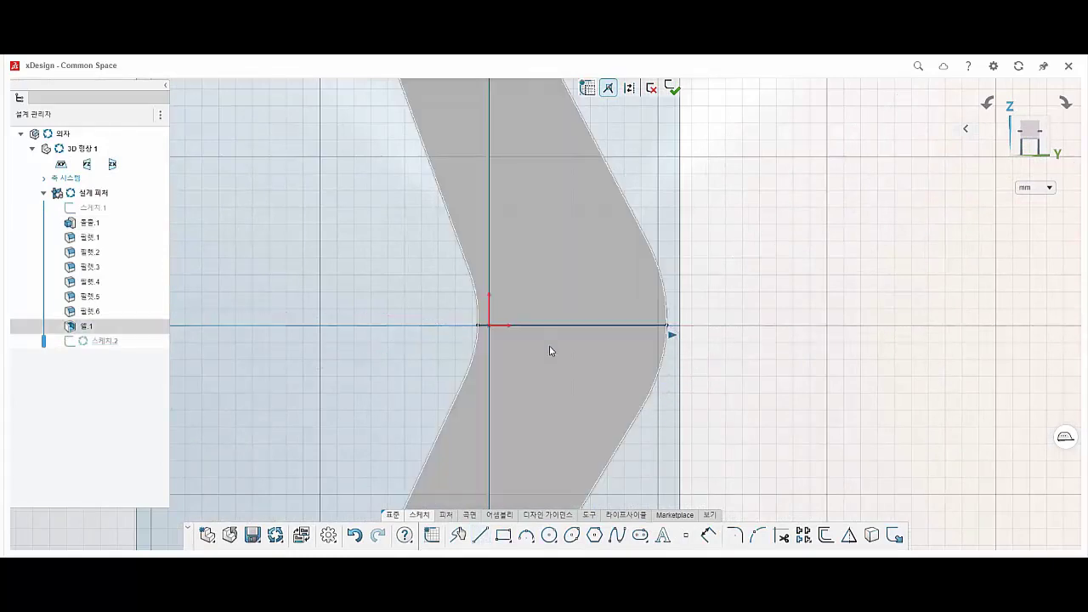
click(572, 324)
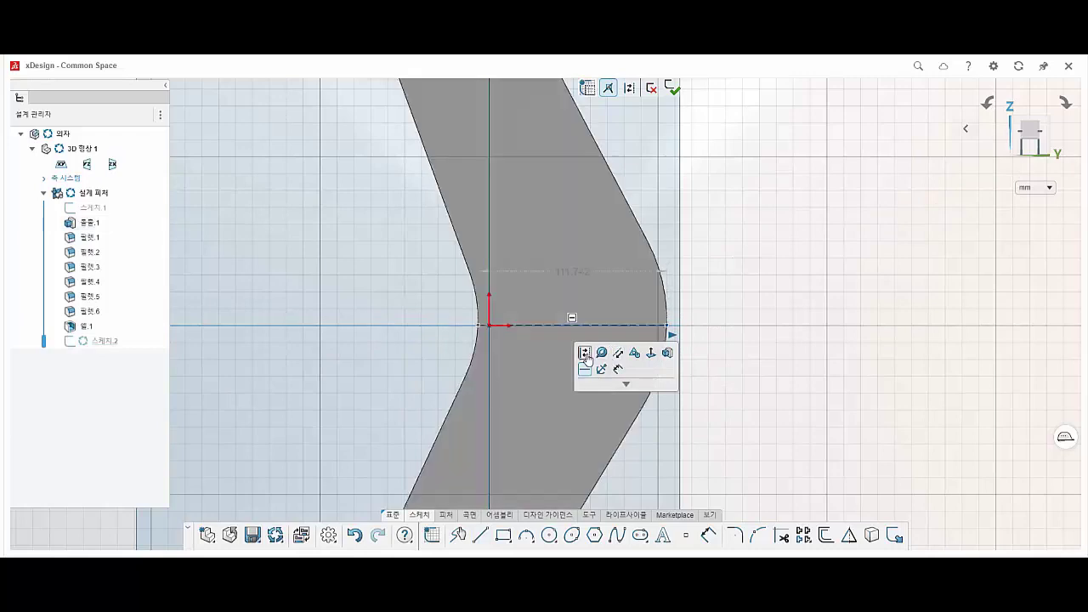
click(585, 353)
Step: Draw a slot below the line and constrain its top edge to the construction line
click(640, 536)
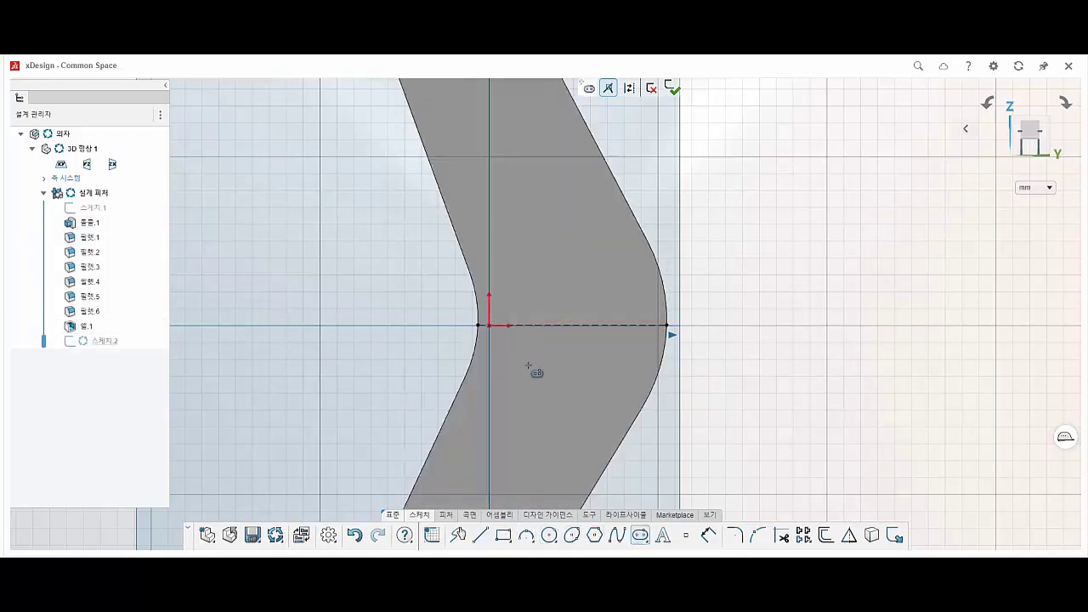
click(524, 357)
click(610, 357)
click(618, 349)
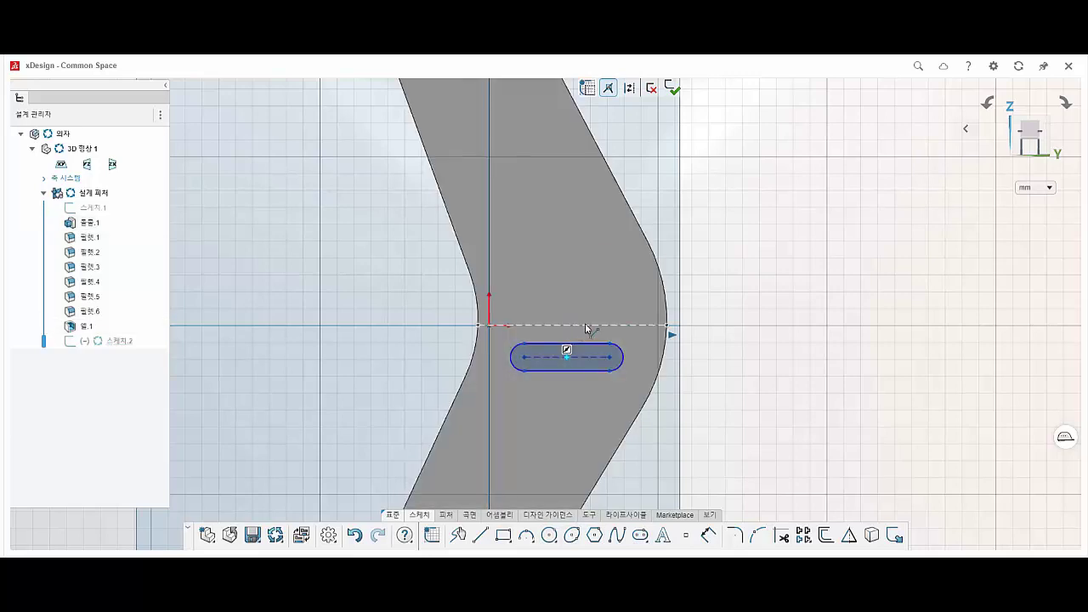
click(685, 538)
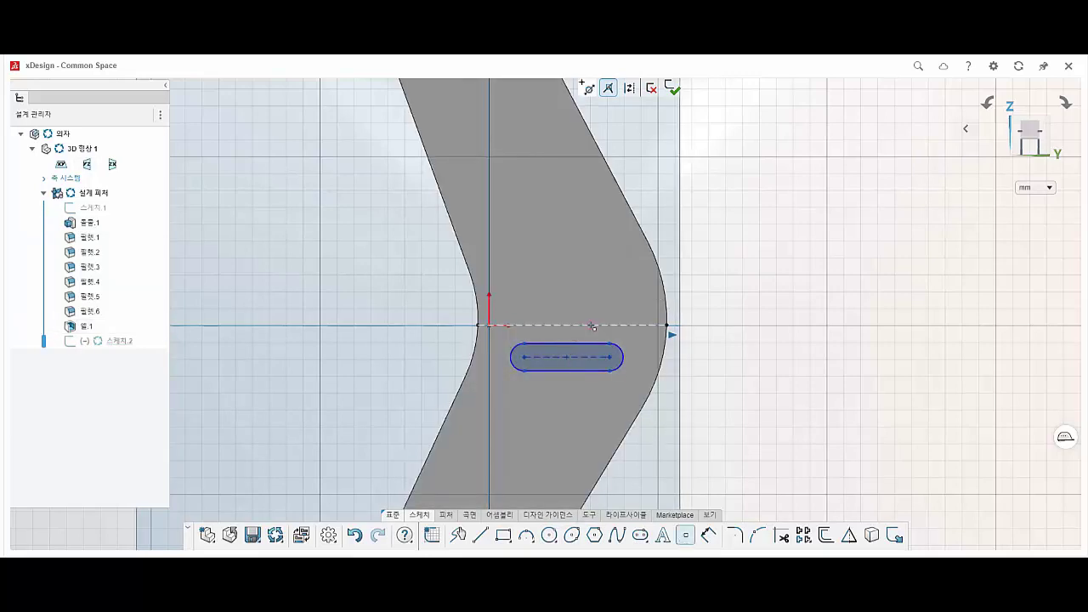
click(573, 325)
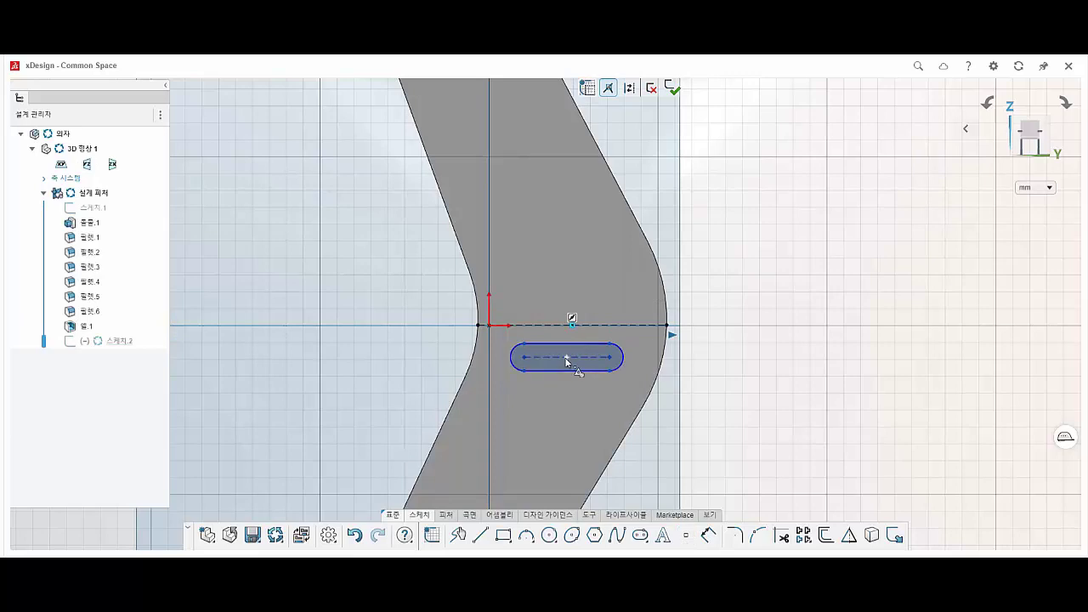
click(609, 314)
click(607, 343)
click(629, 325)
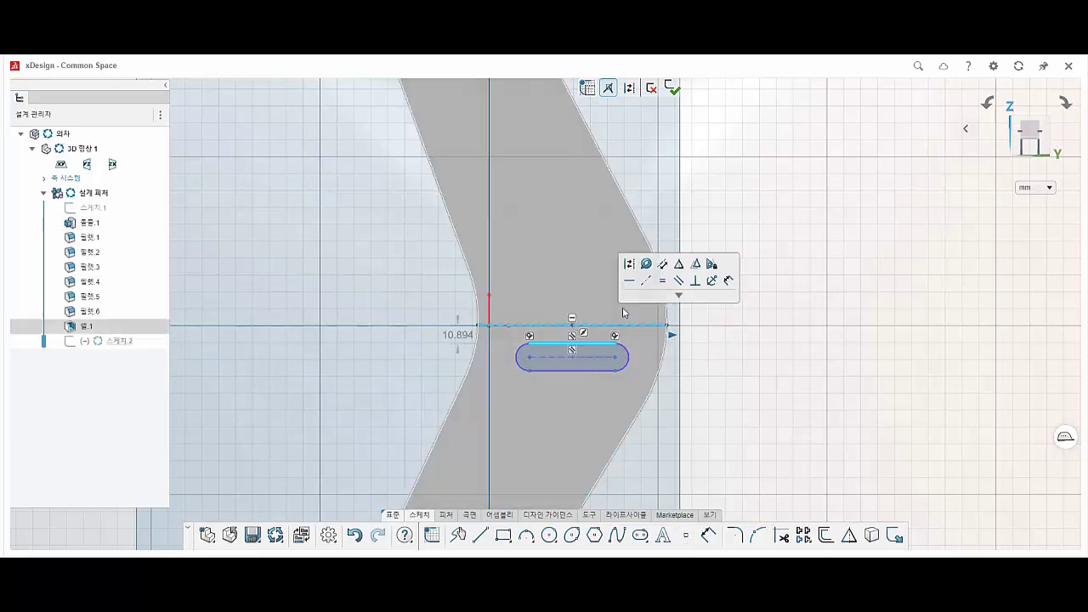
click(648, 281)
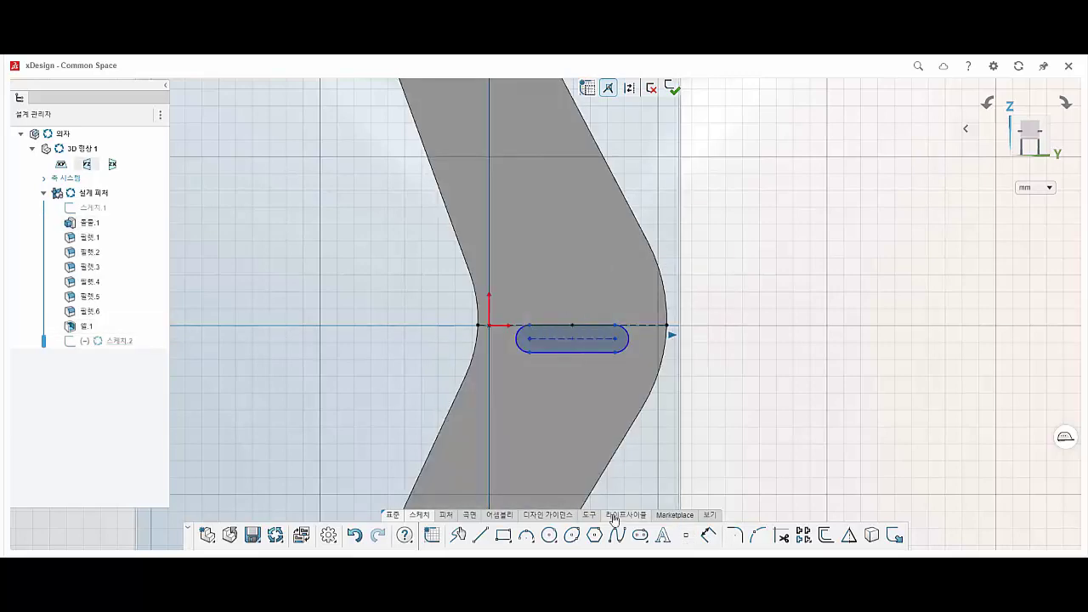
Step: Dimension the slot 80 long and 15 offset from the construction line
click(710, 541)
click(608, 343)
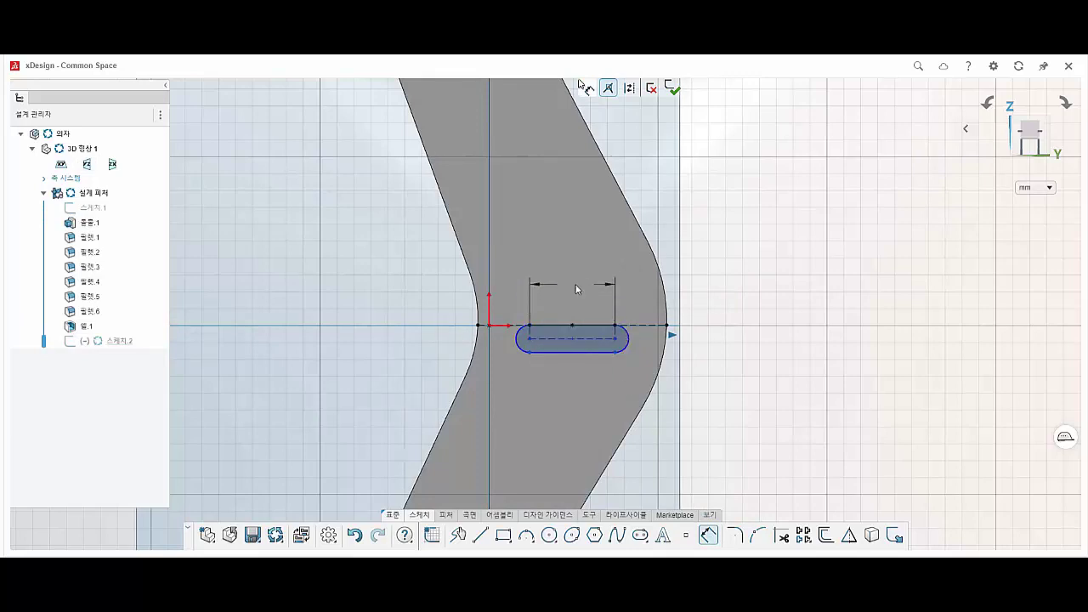
text(80)
key(Return)
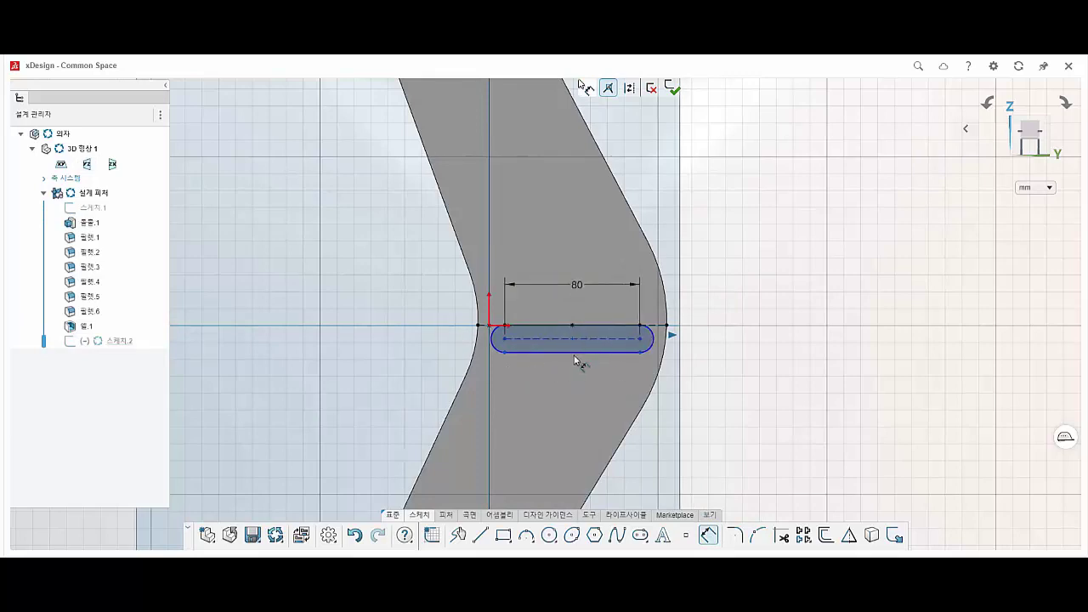
click(584, 331)
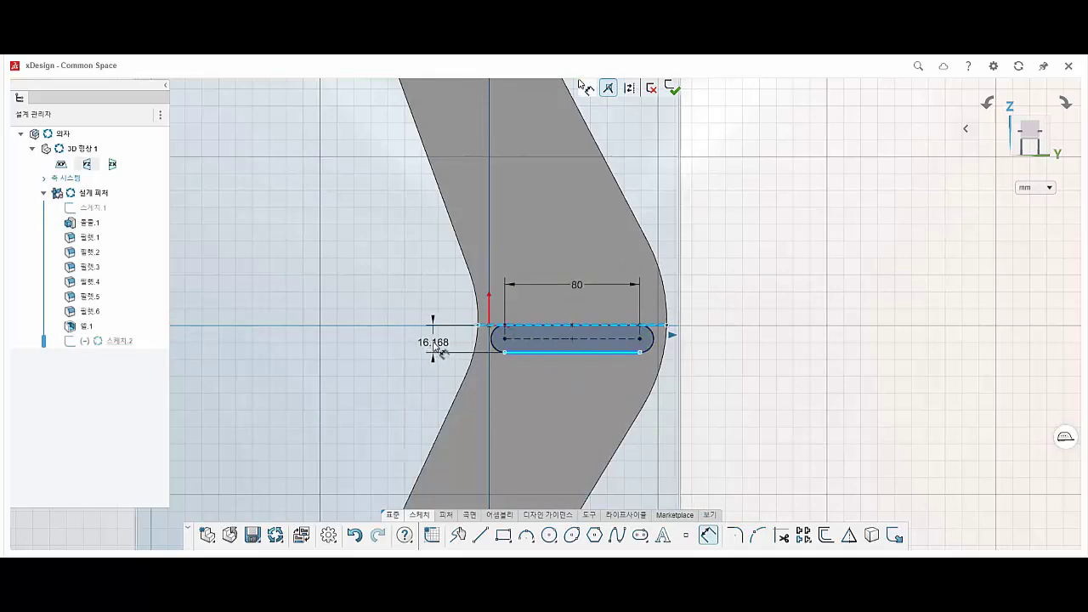
click(443, 342)
text(15)
key(Return)
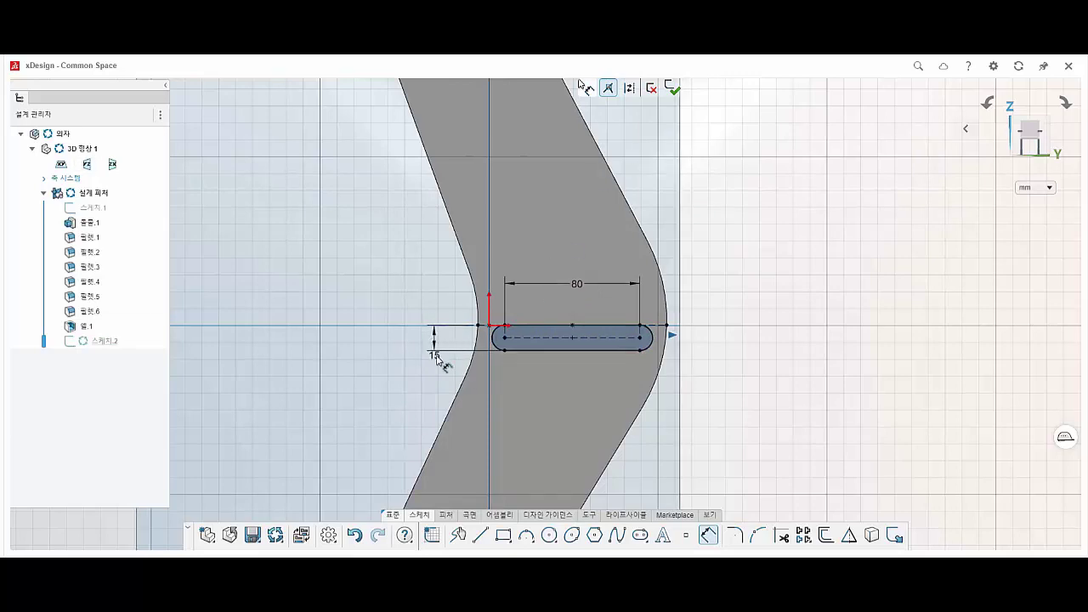
Step: Exit the sketch and extrude the slot Up to Next to form the crossbar
click(675, 88)
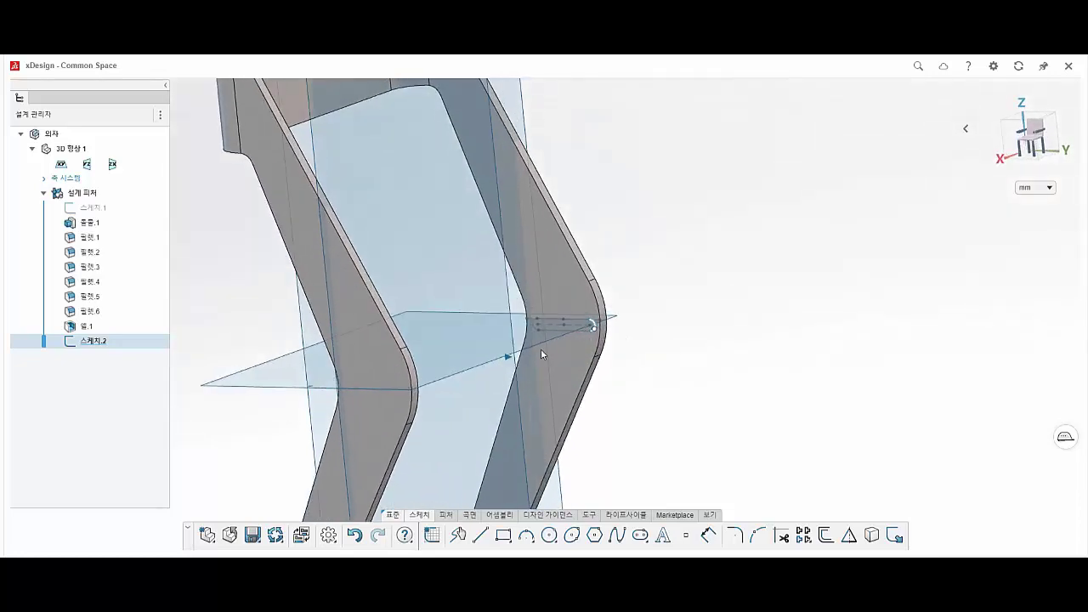
click(445, 514)
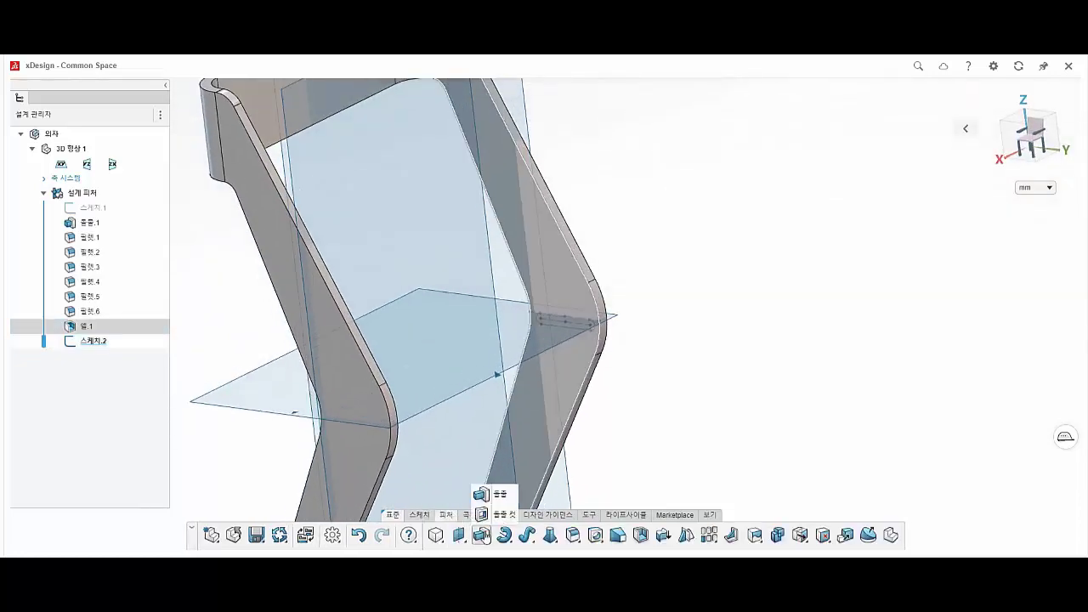
click(481, 535)
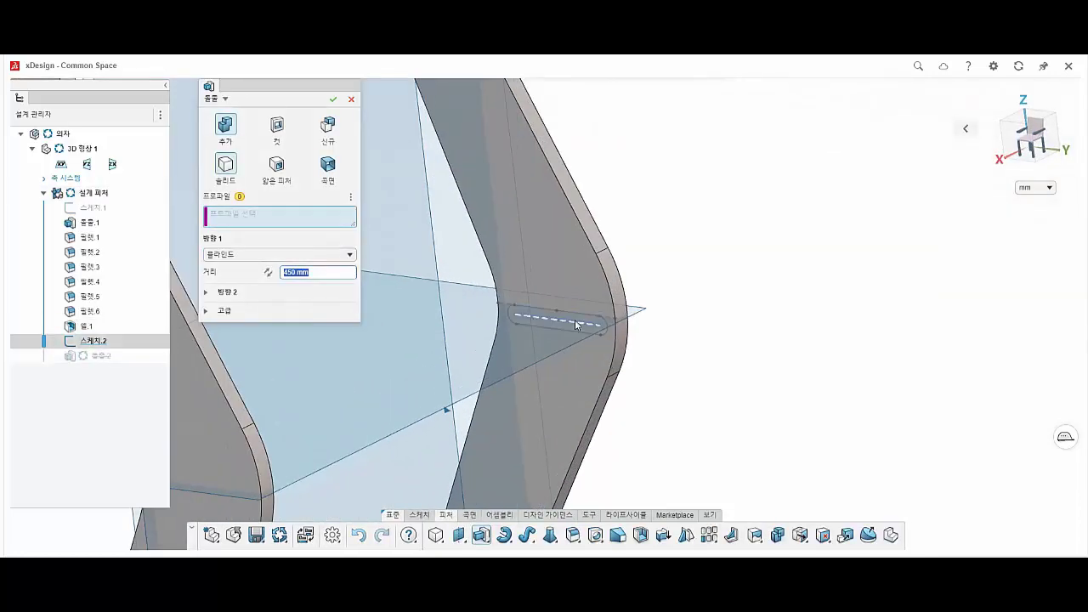
click(268, 255)
click(221, 331)
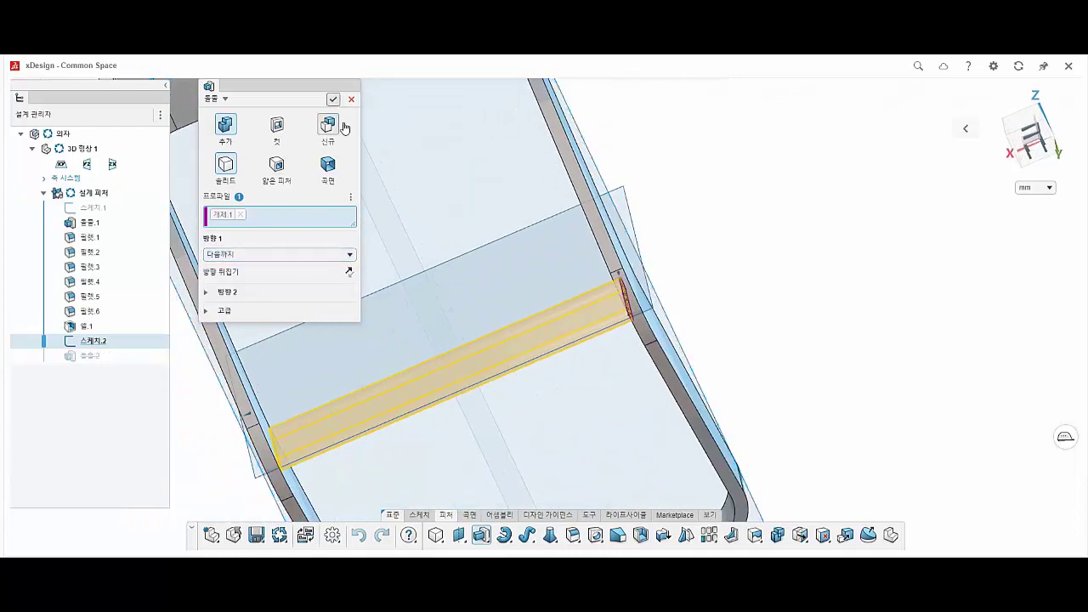
click(333, 99)
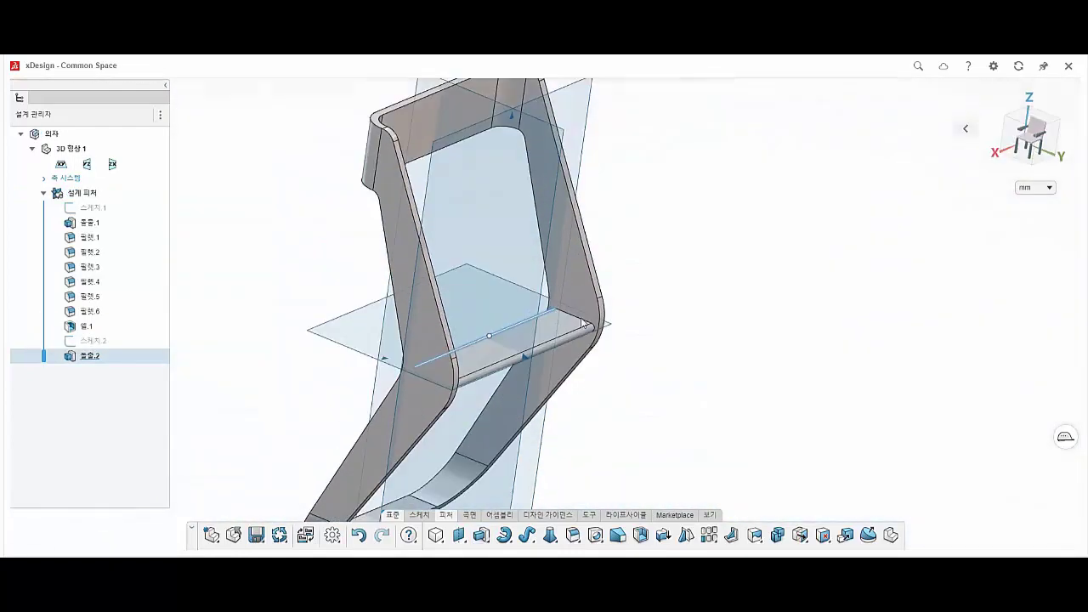
Step: Select the frame's outer edge chain and its inner edge loop for a 5 mm fillet
click(573, 535)
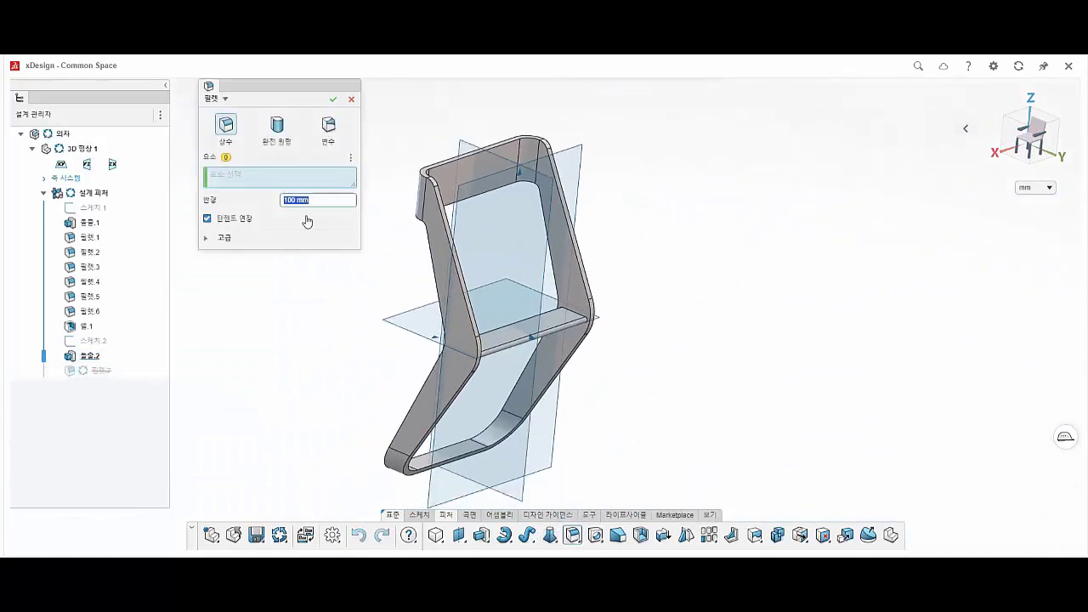
text(5)
scroll(431, 199, up, 3)
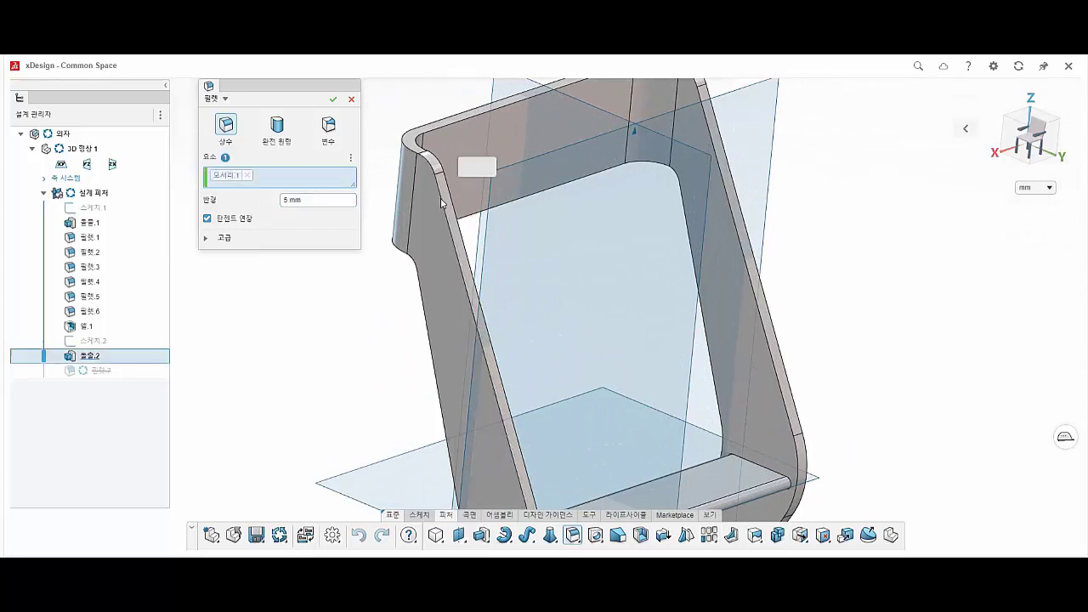
click(465, 174)
click(450, 189)
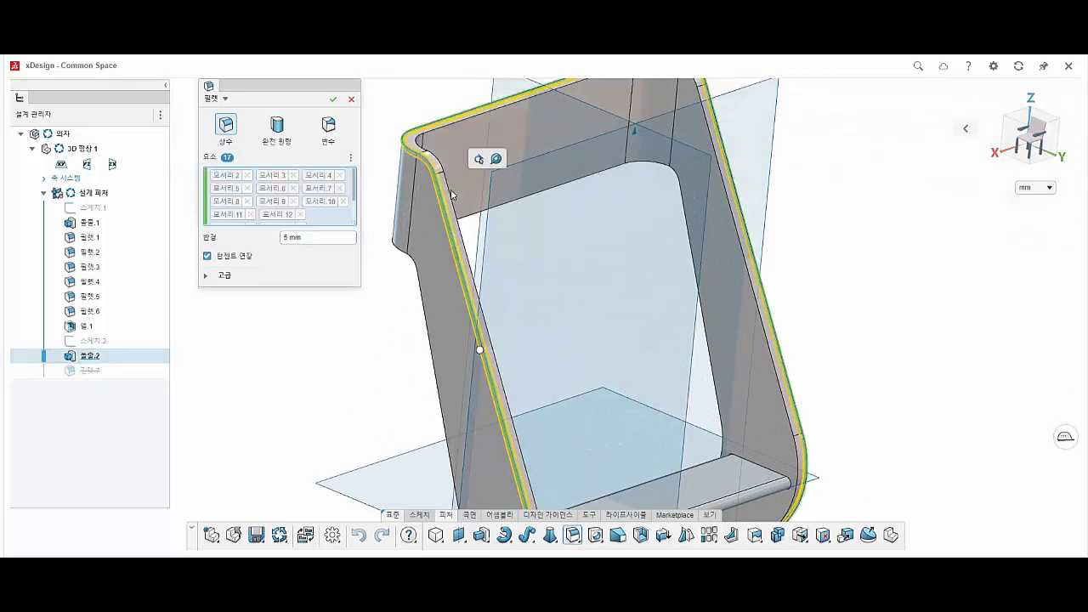
scroll(493, 247, down, 2)
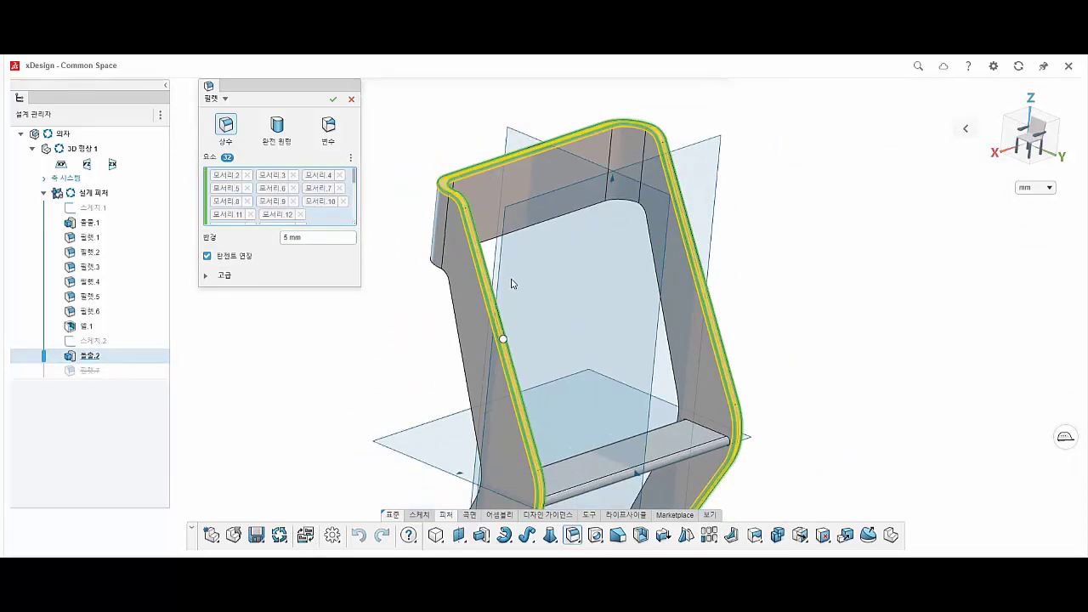
scroll(510, 281, down, 2)
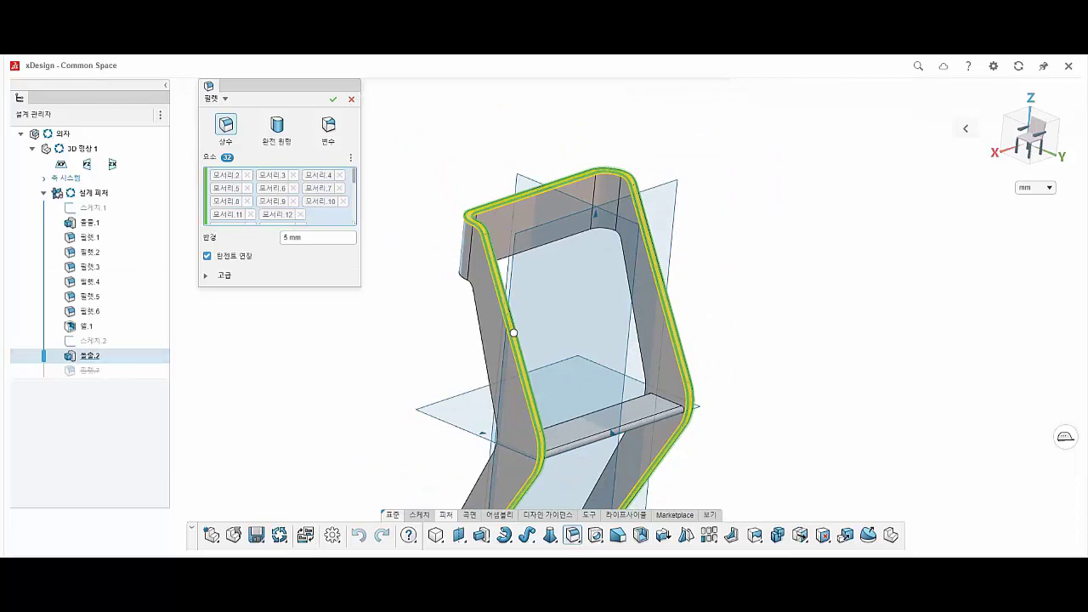
middle_drag(600, 306, 468, 291)
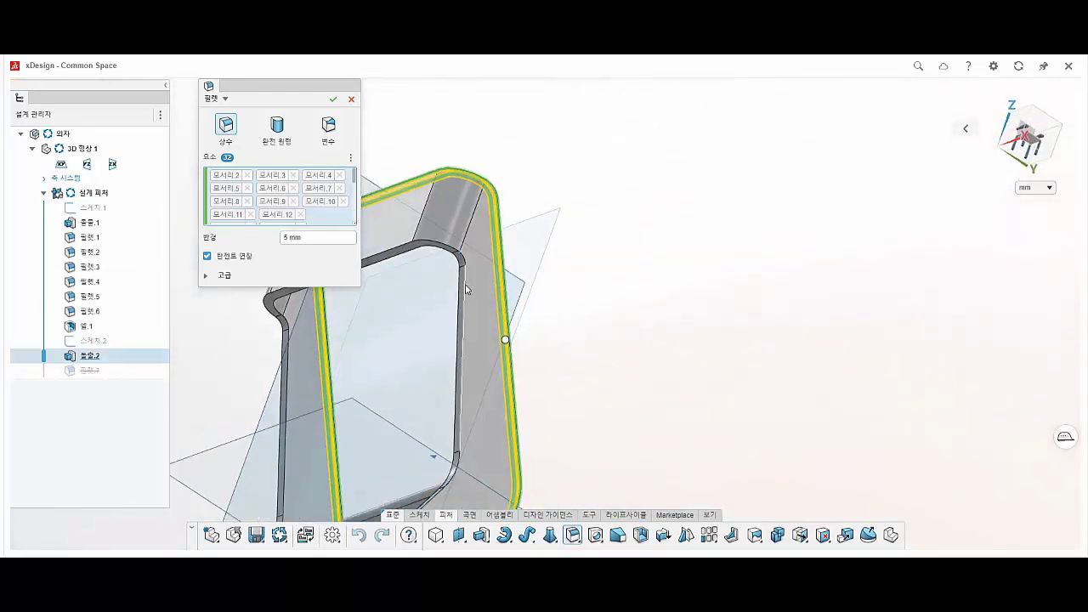
click(463, 289)
click(493, 255)
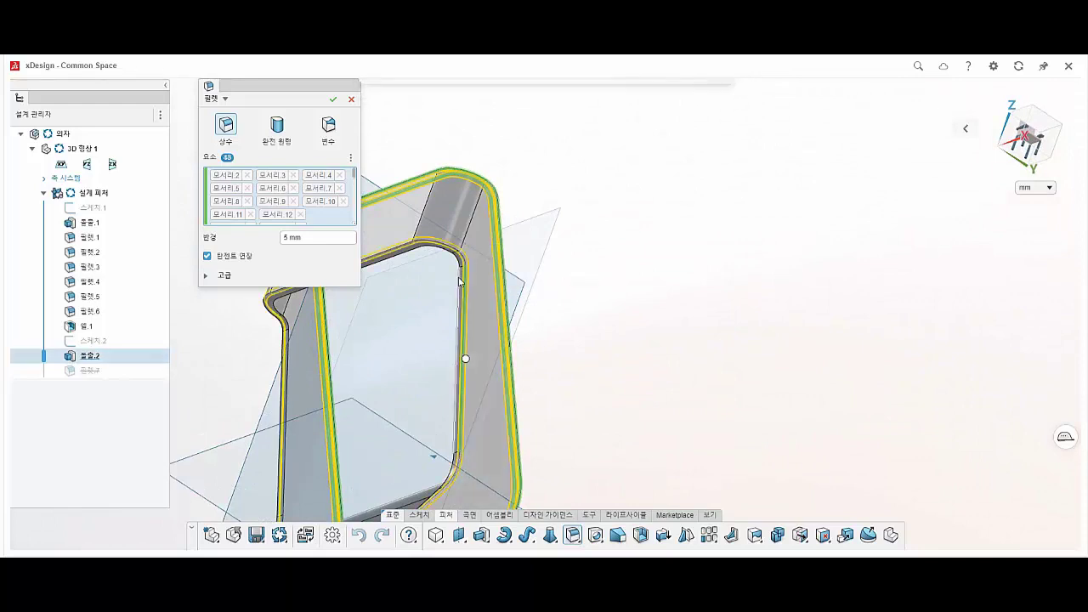
Step: Confirm the frame fillet, then fillet the crossbar's bottom edge at 5 mm
click(332, 99)
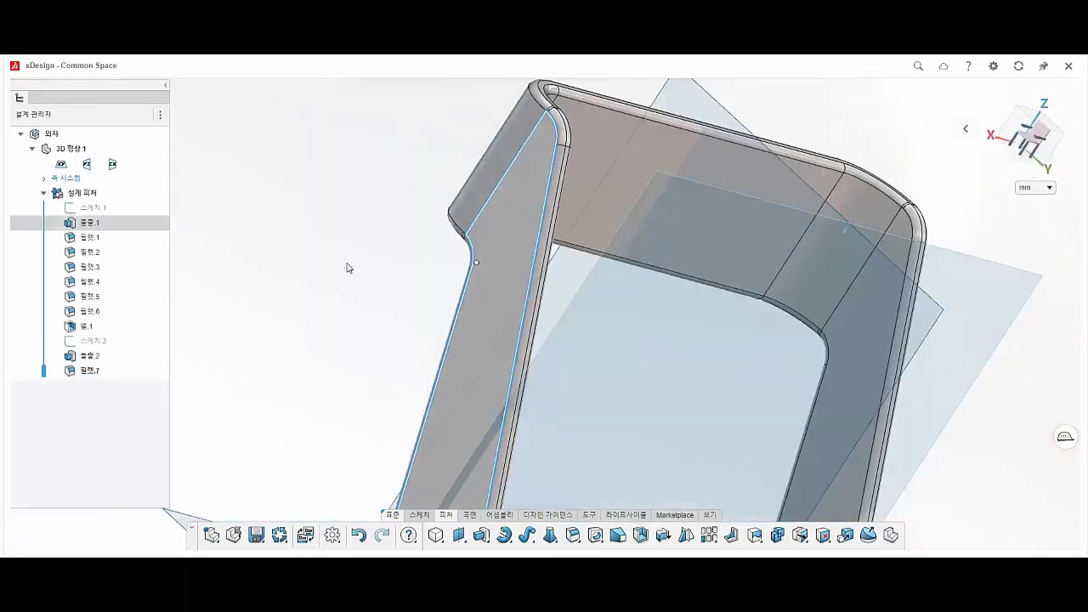
middle_drag(347, 267, 508, 422)
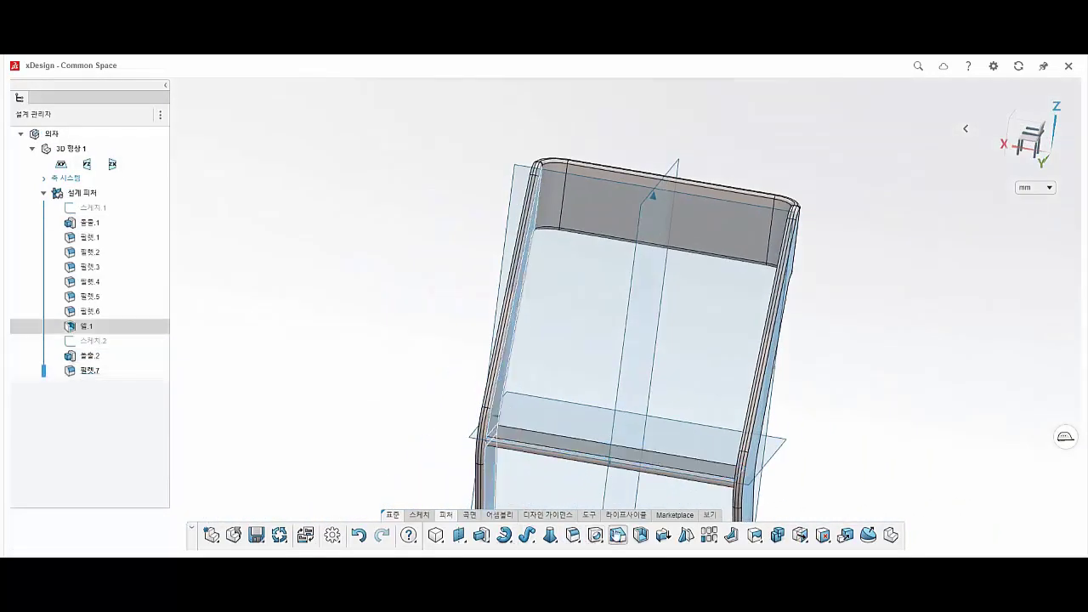
click(572, 535)
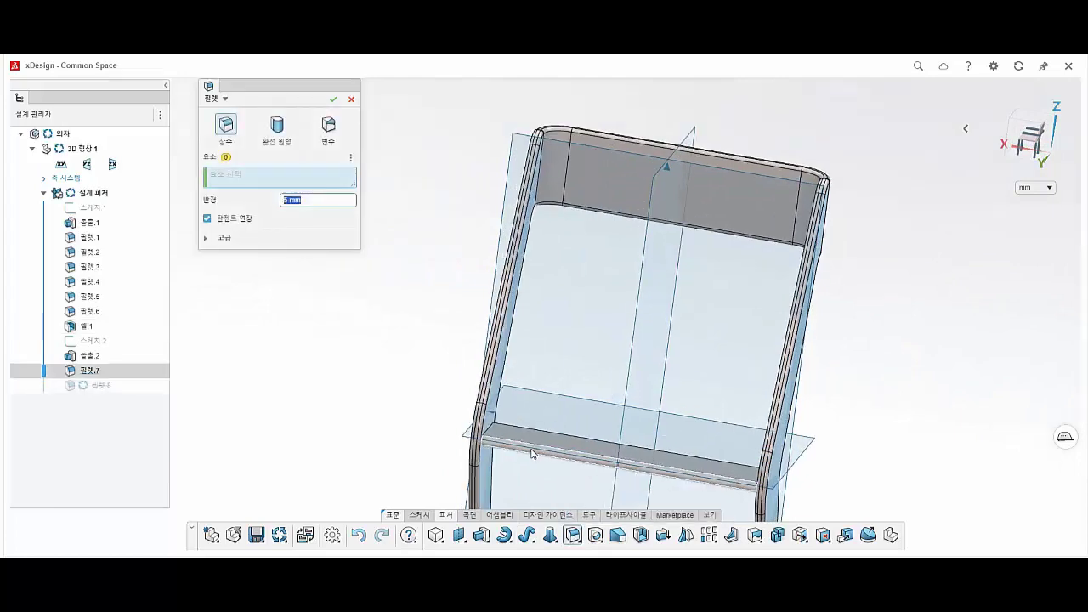
scroll(531, 459, up, 3)
click(538, 456)
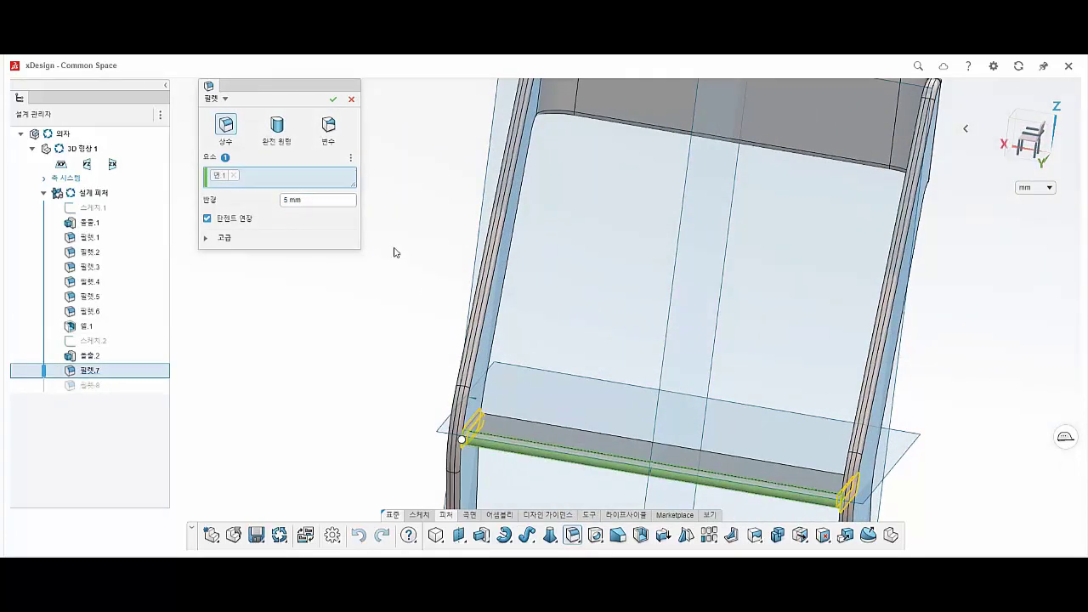
click(337, 105)
middle_drag(619, 451, 705, 452)
scroll(511, 417, up, 3)
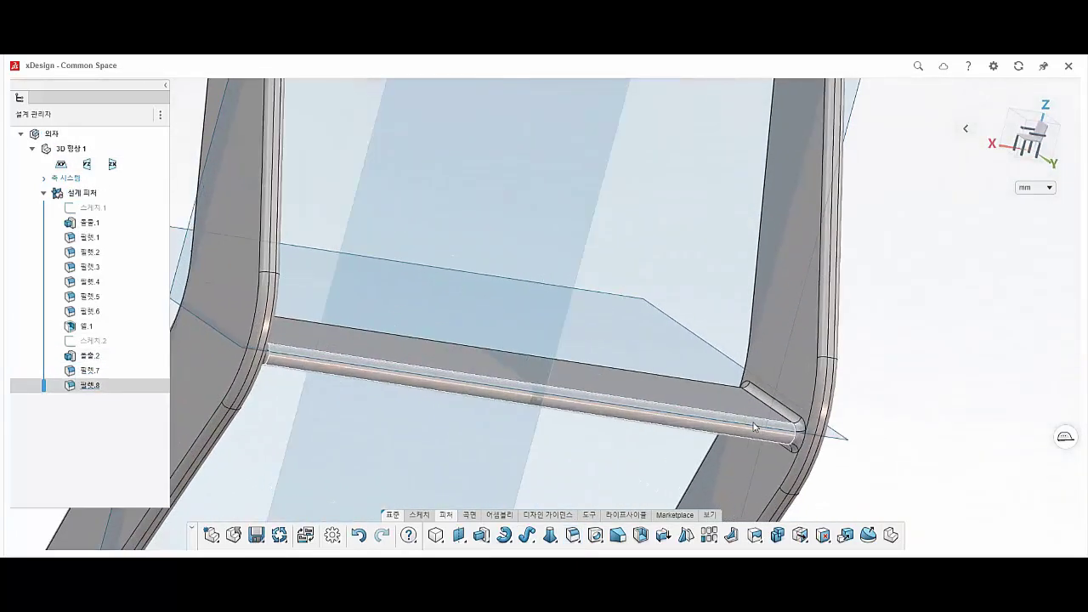
scroll(511, 417, down, 5)
middle_drag(544, 291, 595, 297)
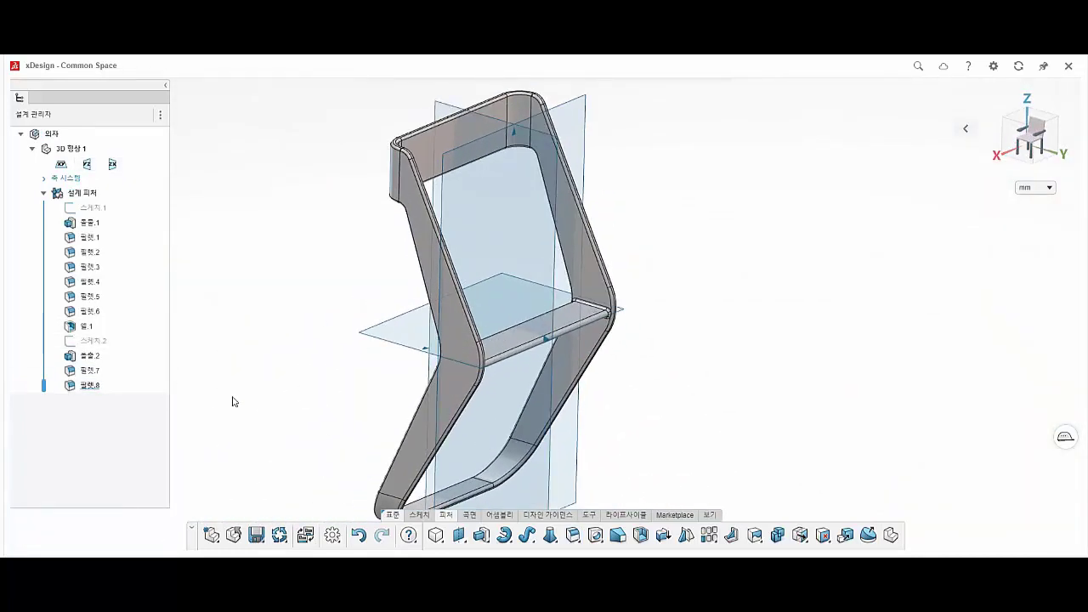
Step: Sketch on the YZ plane, convert Sketch.1's seat and leg lines into it, then hide Sketch.1
click(537, 270)
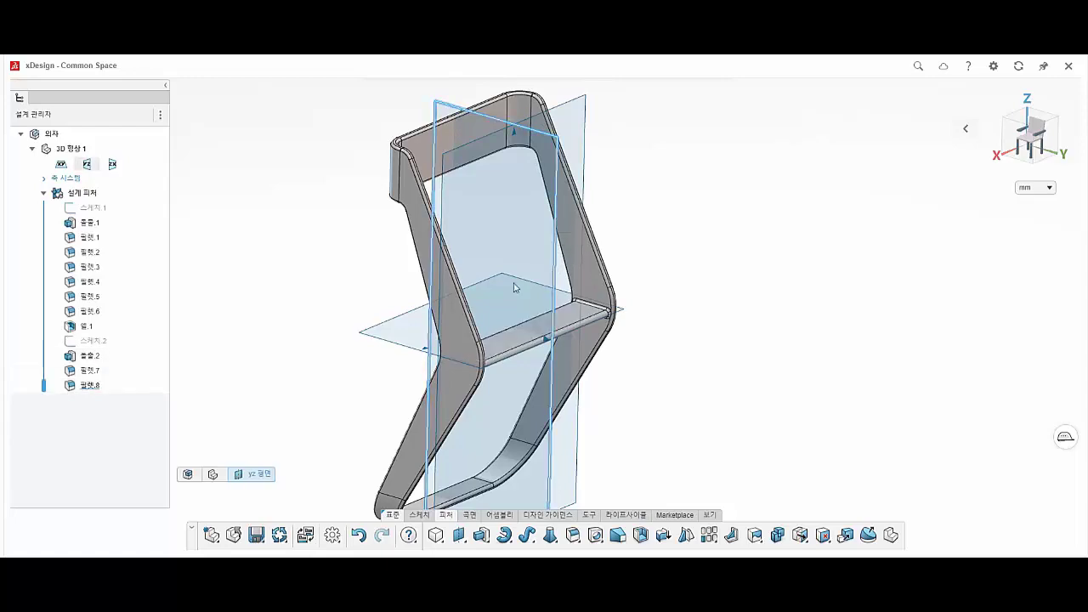
click(425, 516)
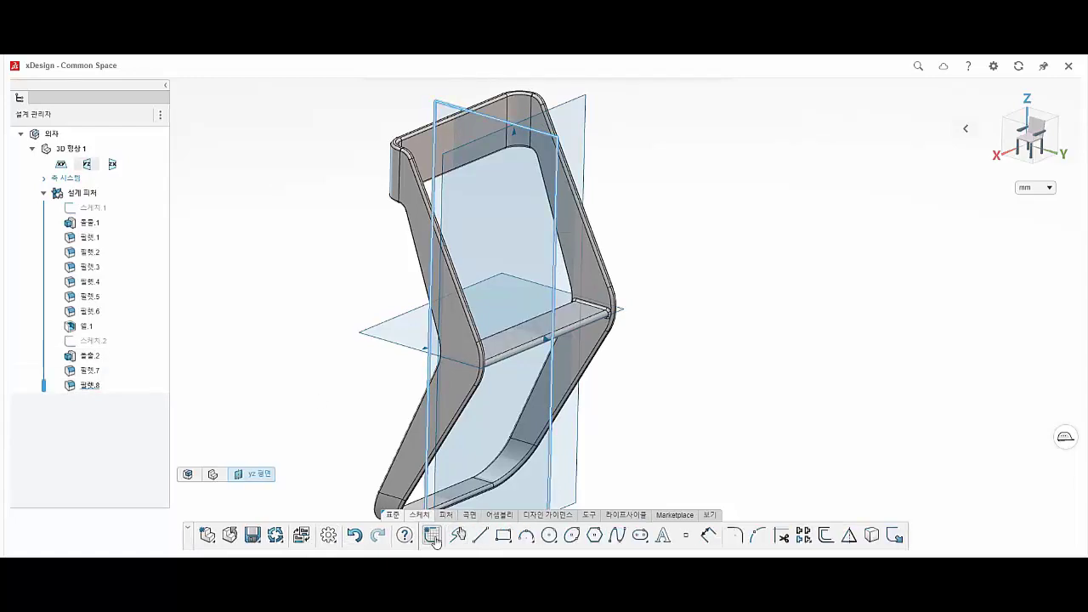
click(432, 534)
click(88, 208)
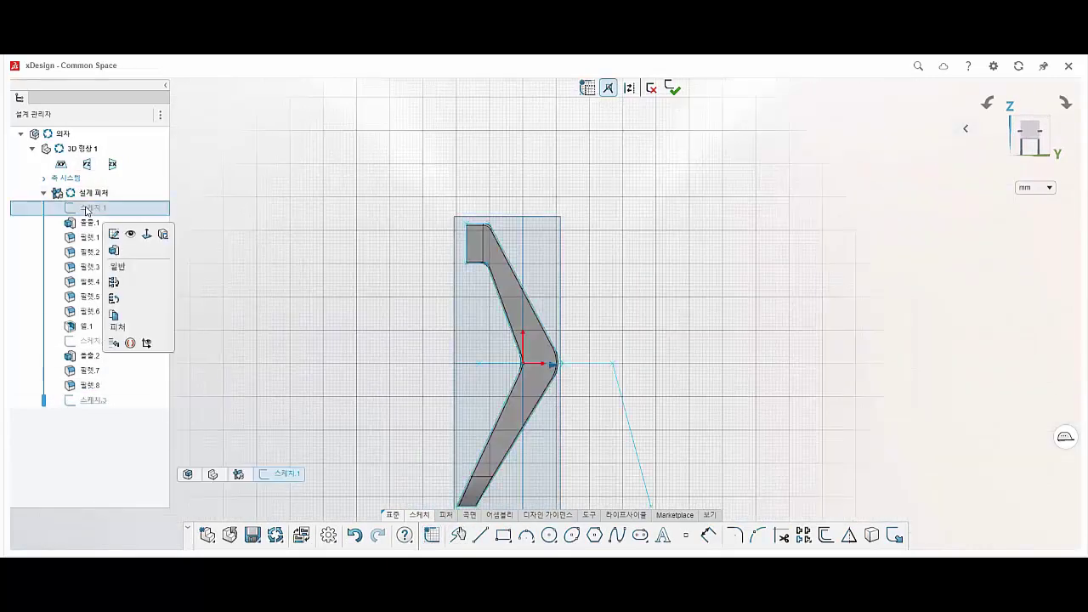
click(130, 238)
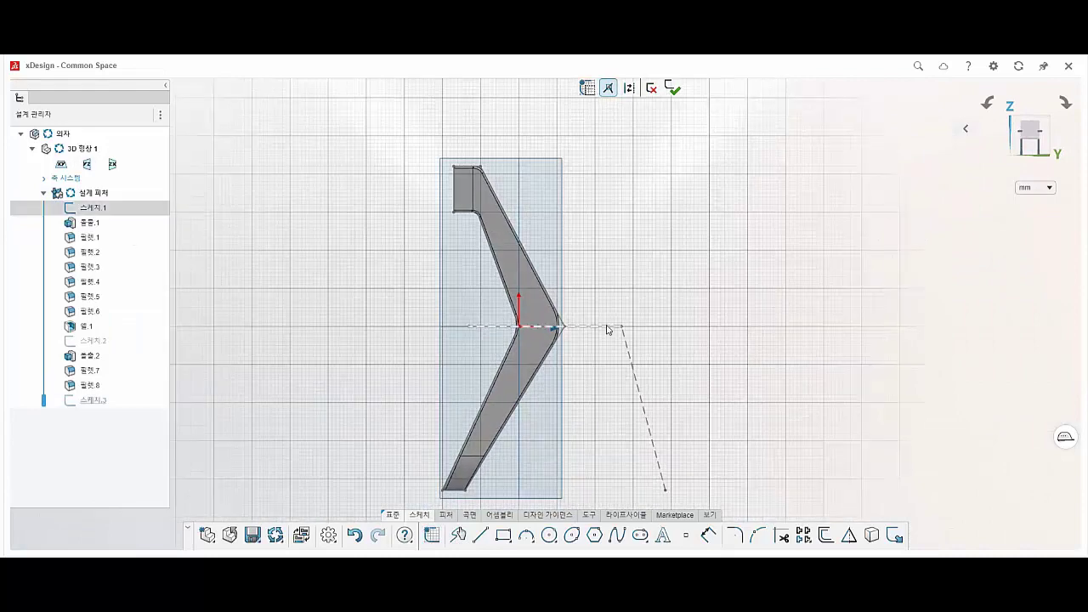
click(606, 327)
click(632, 366)
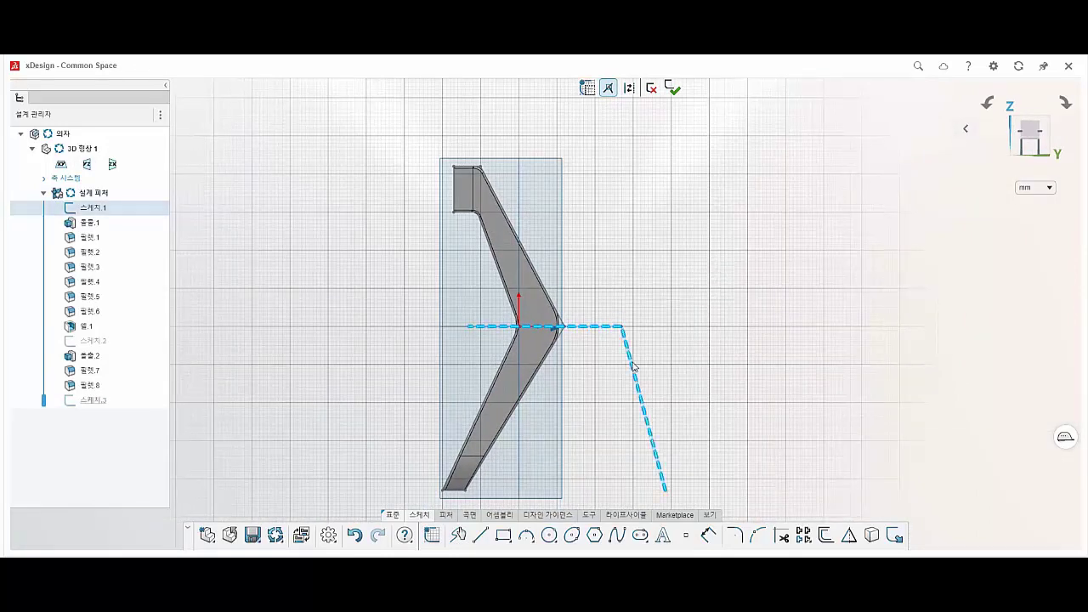
click(870, 537)
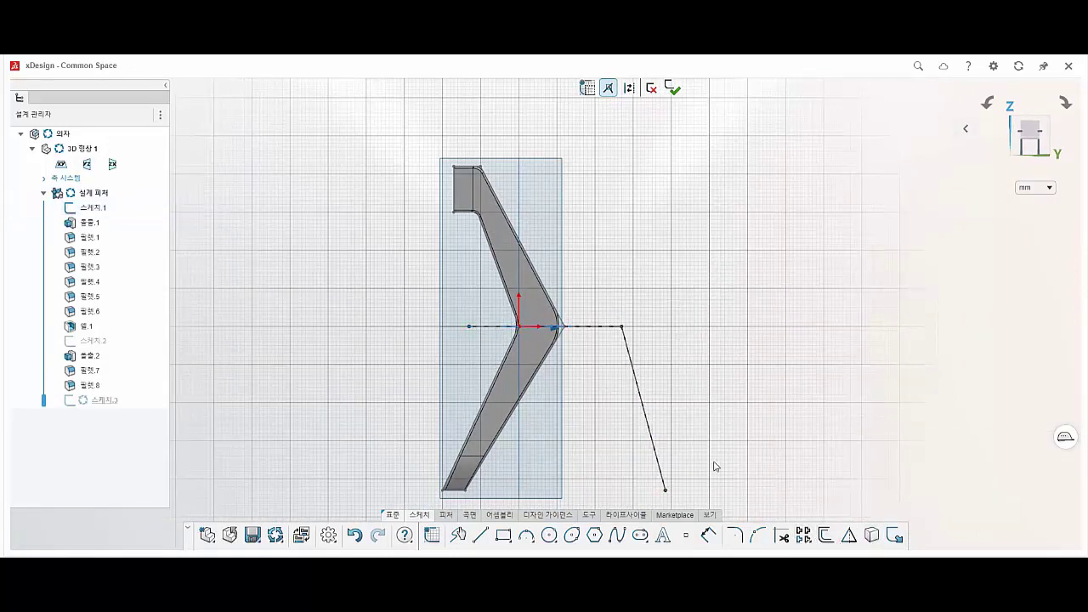
click(93, 207)
click(134, 154)
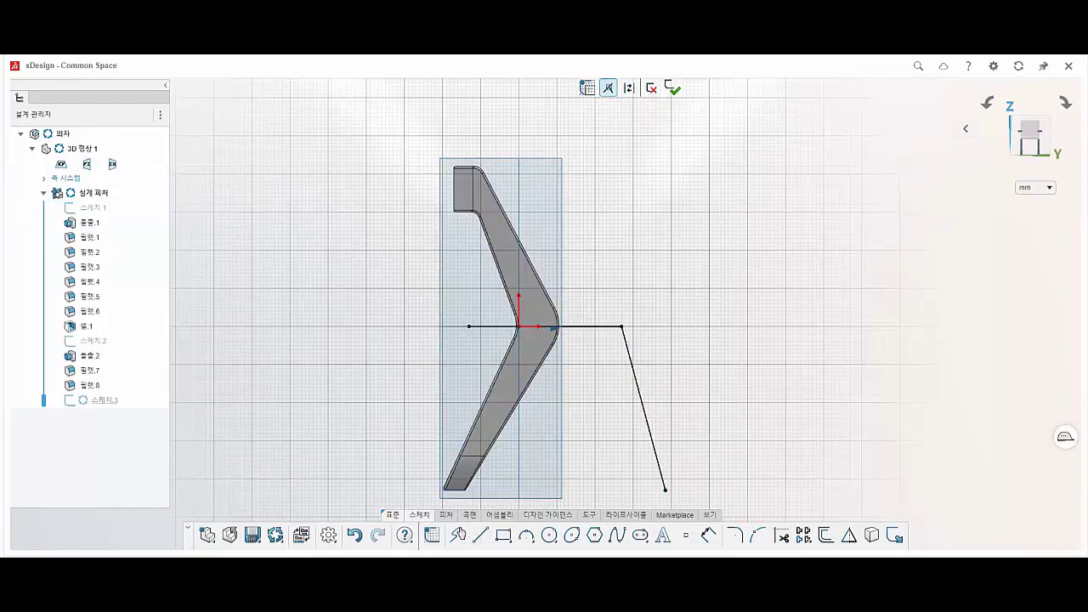
Step: Draw the closed seat-and-leg outline starting from the seat's rear end
click(469, 326)
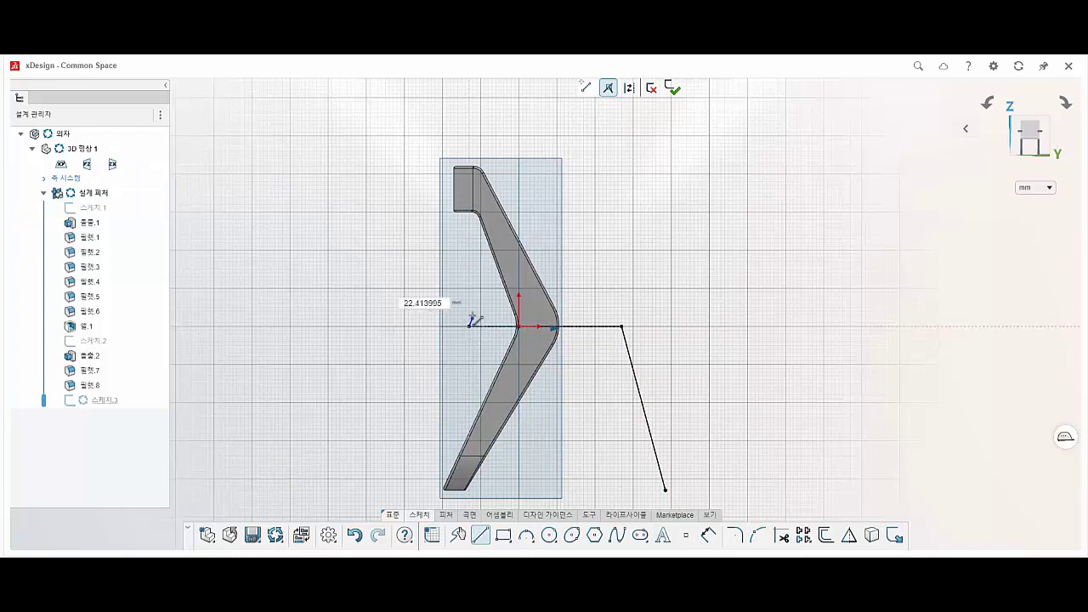
click(469, 308)
click(633, 287)
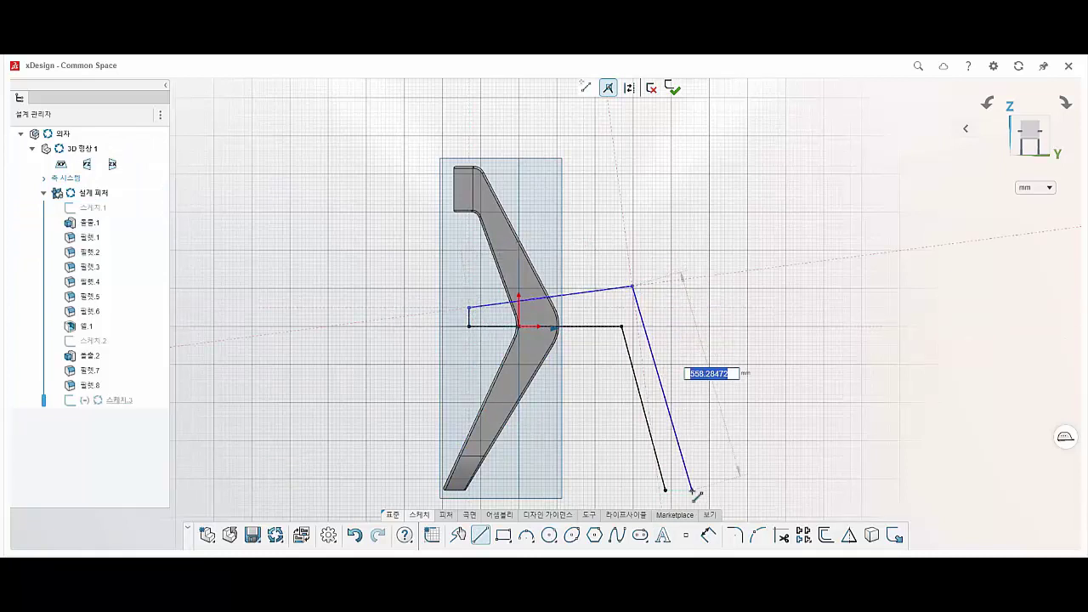
click(688, 489)
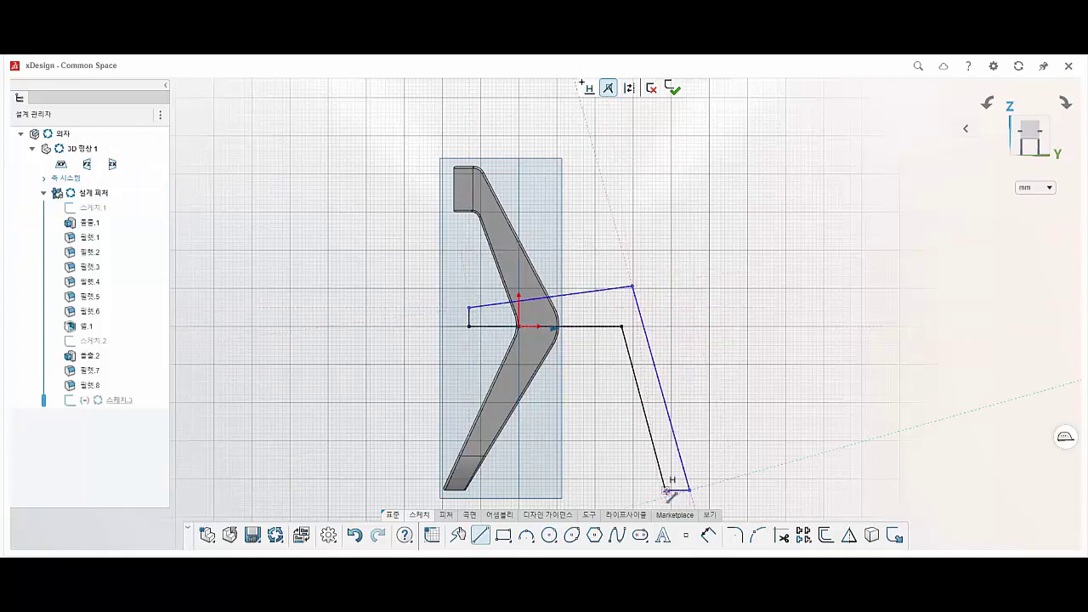
click(667, 491)
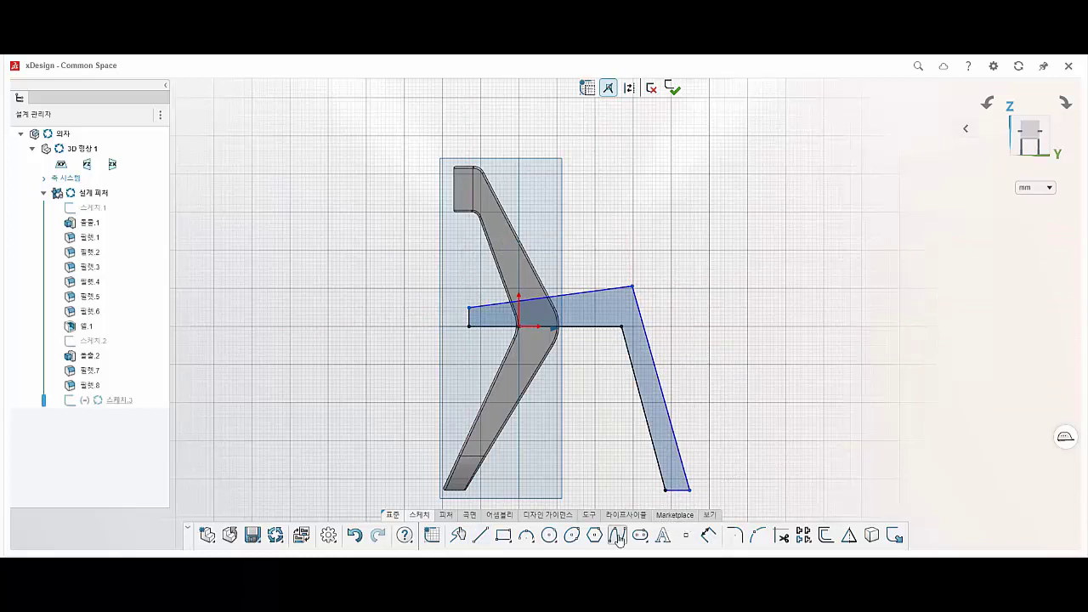
Step: Dimension the outline: leg-edge angle, 3° seat slope, 25 seat end and 50 leg width
click(703, 537)
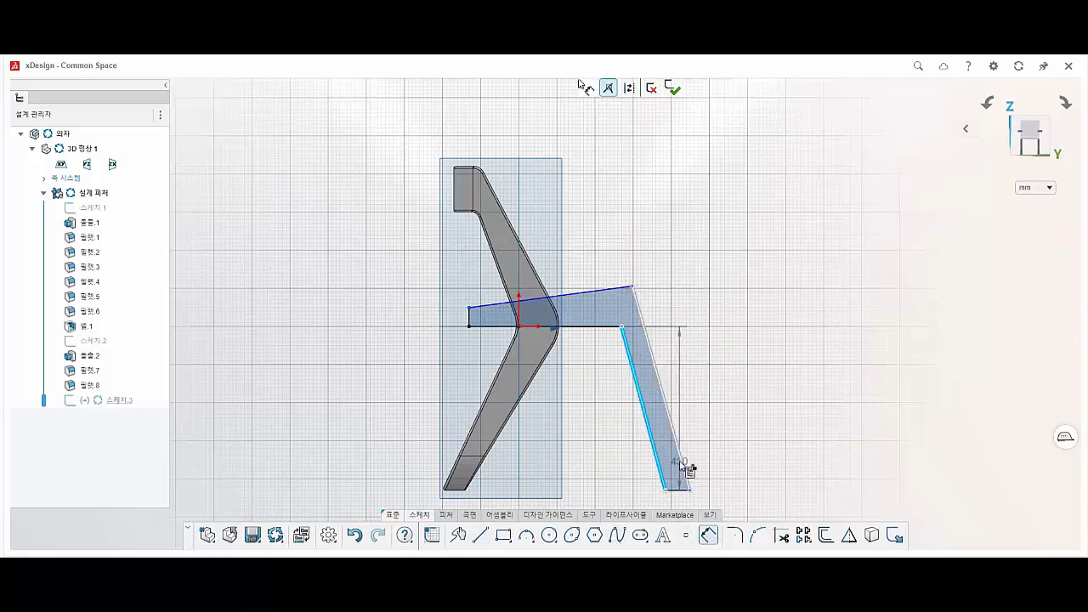
click(684, 469)
click(667, 453)
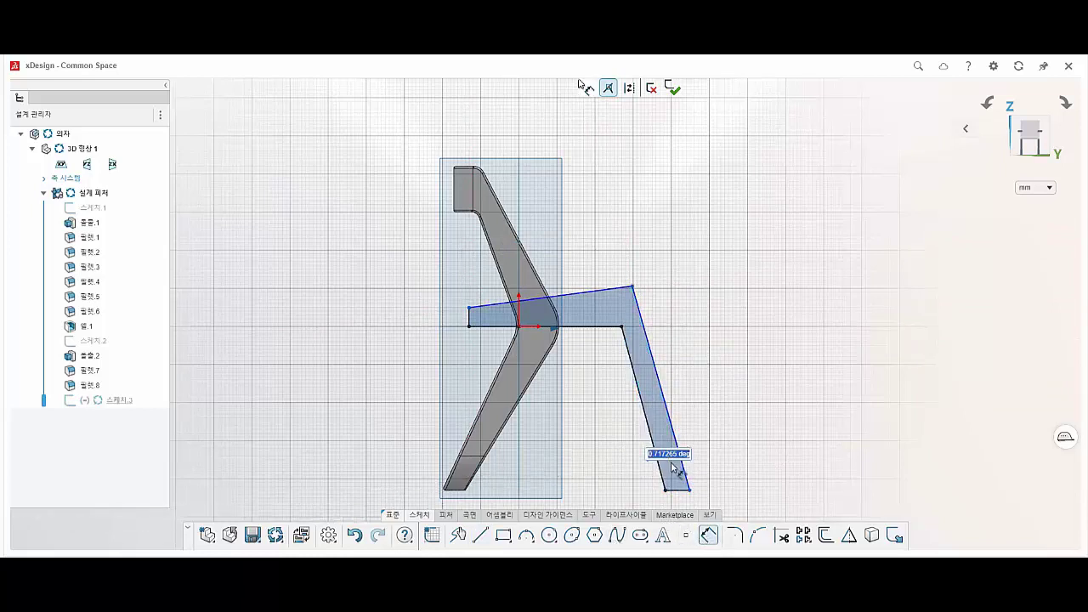
click(578, 327)
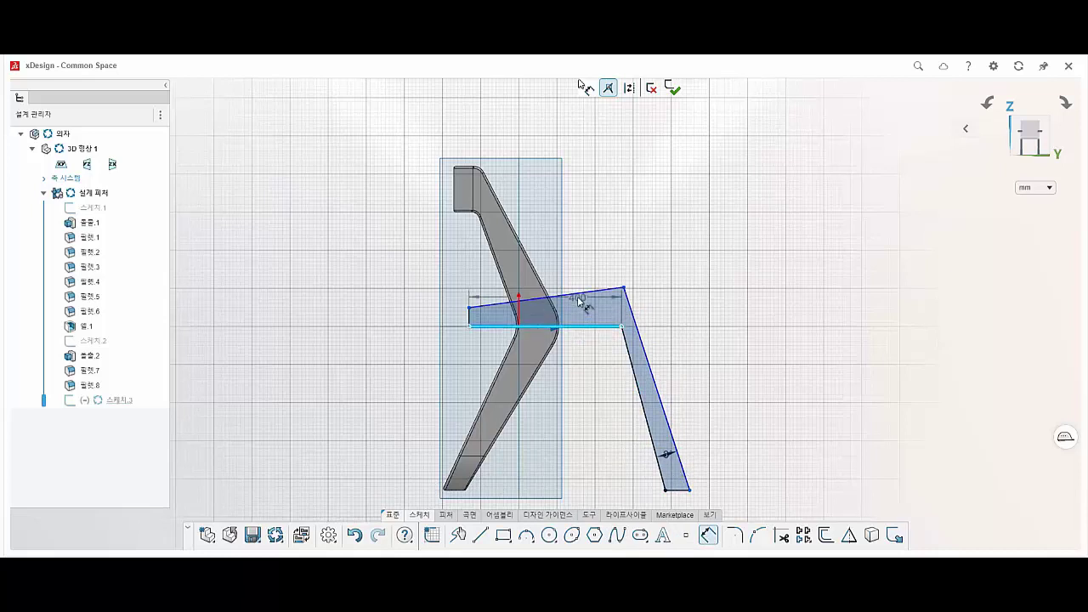
click(591, 307)
text(3)
key(Return)
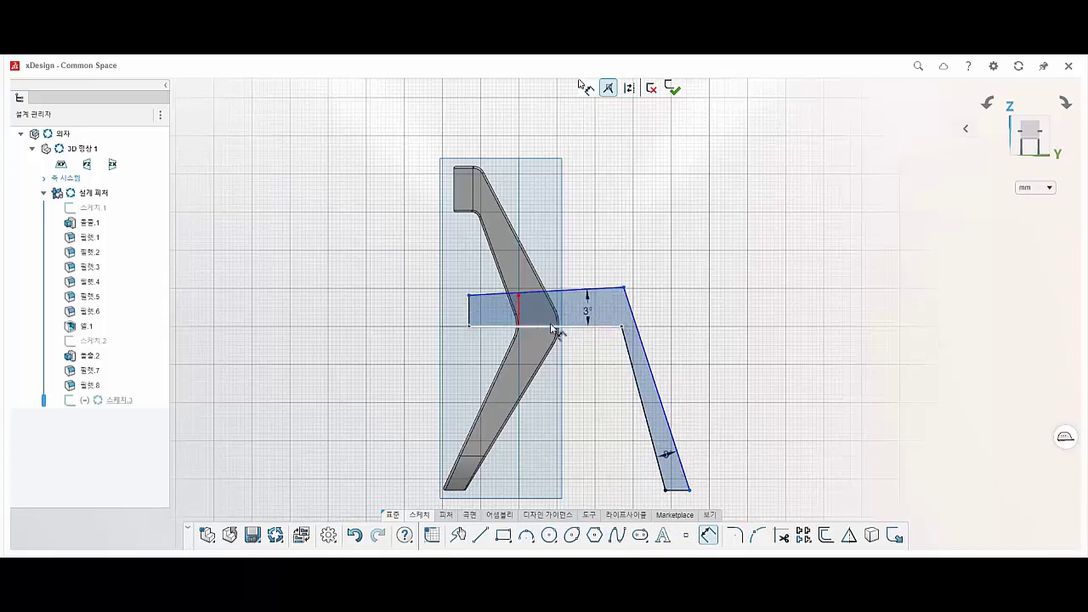
click(471, 313)
click(452, 312)
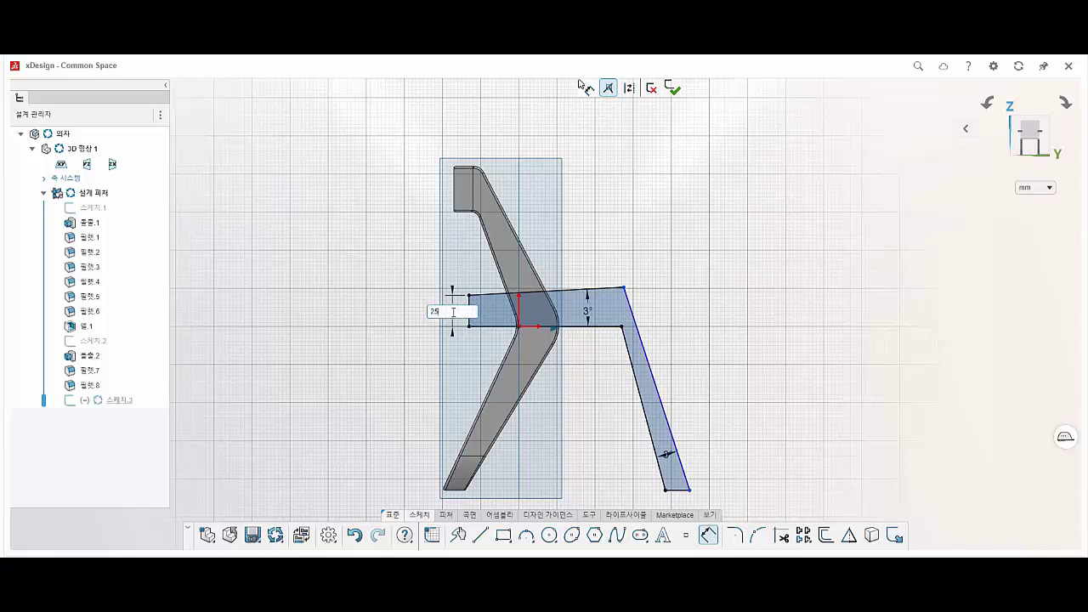
key(Return)
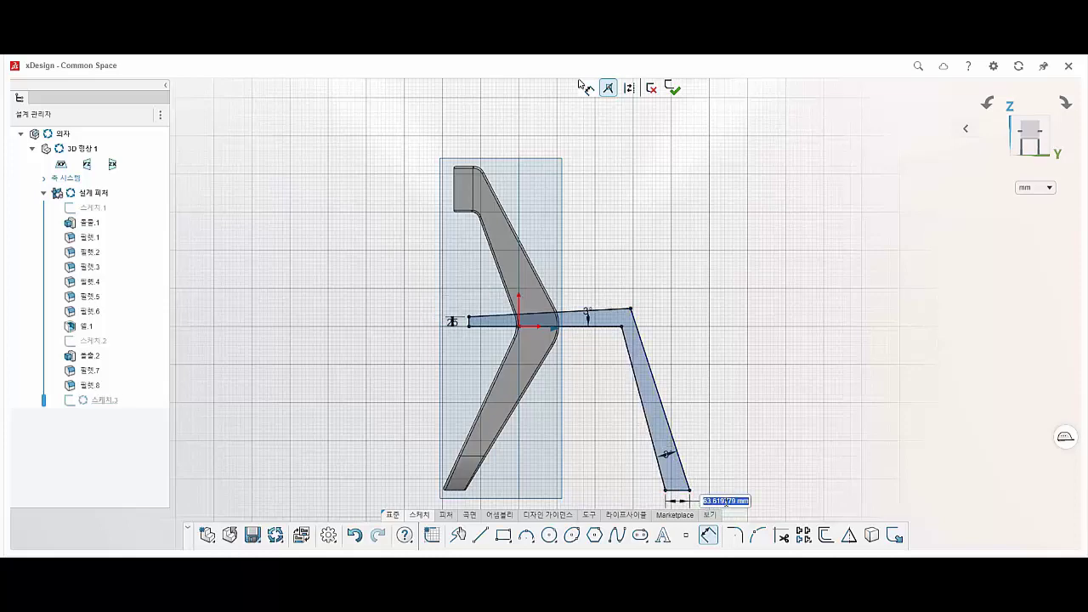
text(50)
key(Return)
Step: Widen the seat and leg, redraw the leg edges, and set the foot width to 35
scroll(668, 439, up, 2)
scroll(605, 345, up, 3)
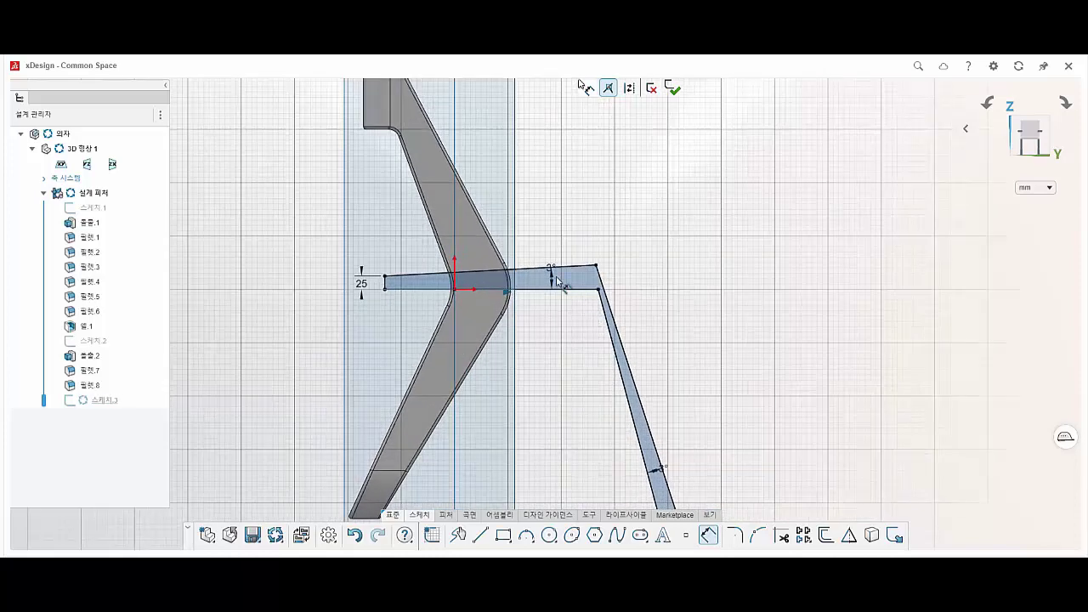
drag(595, 266, 663, 477)
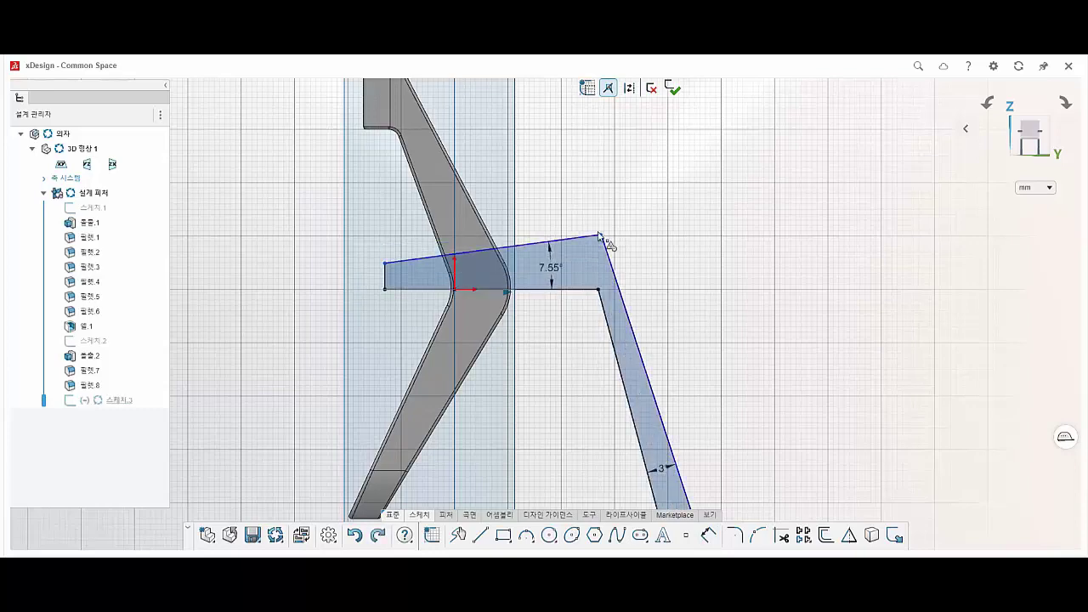
scroll(690, 413, down, 2)
scroll(671, 451, up, 2)
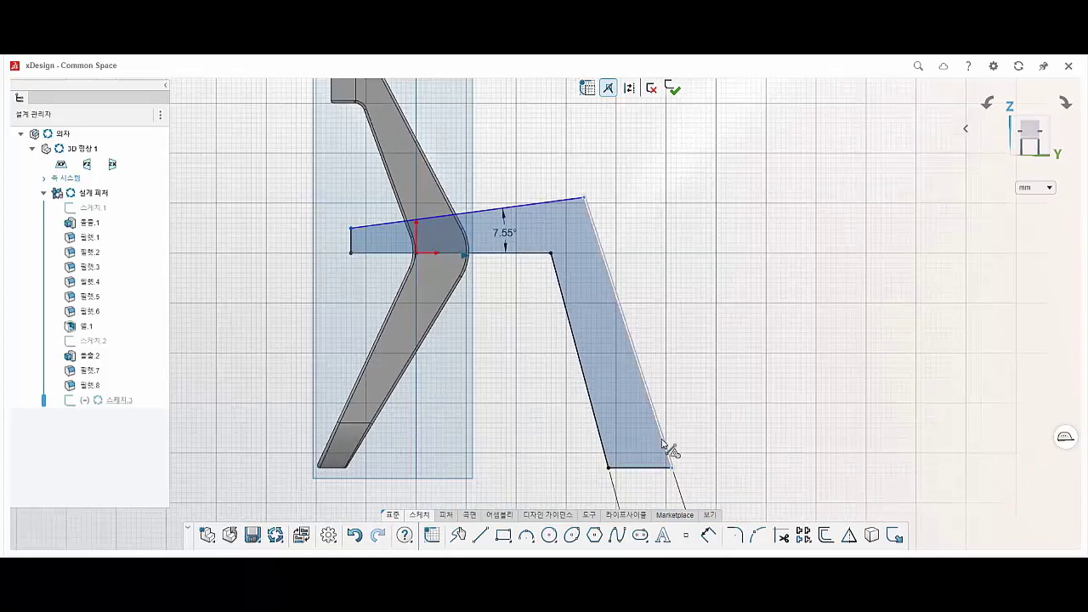
click(666, 466)
key(Delete)
scroll(646, 451, down, 2)
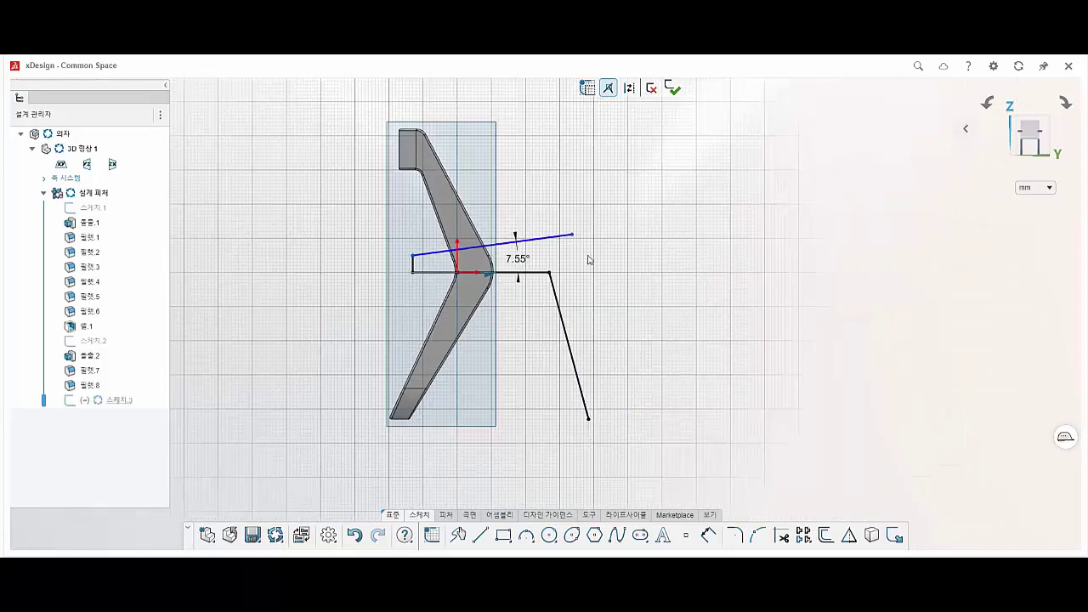
click(571, 236)
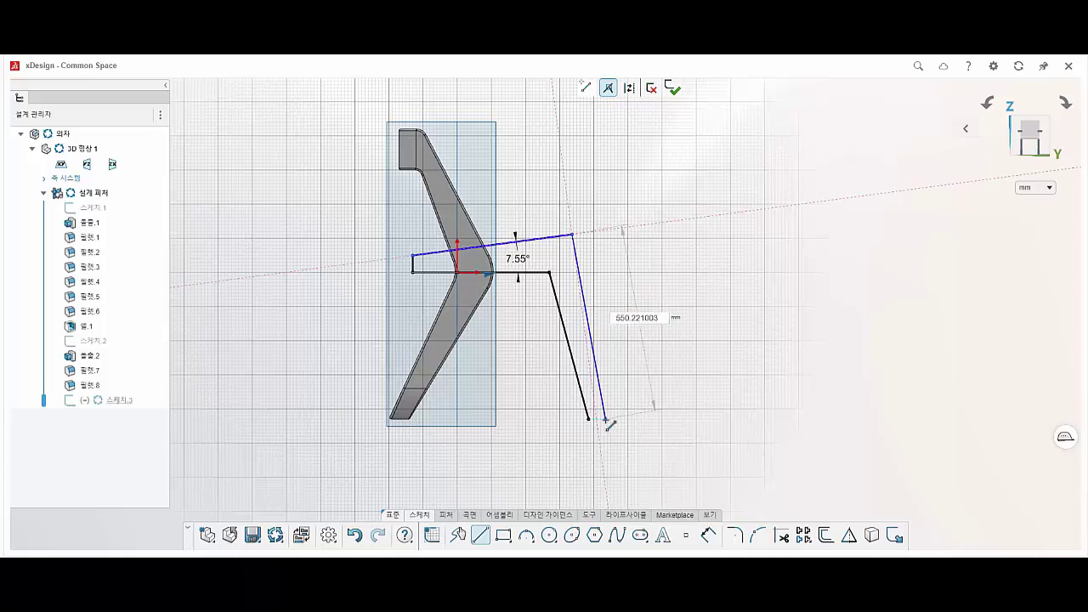
click(606, 420)
click(588, 418)
scroll(601, 435, up, 1)
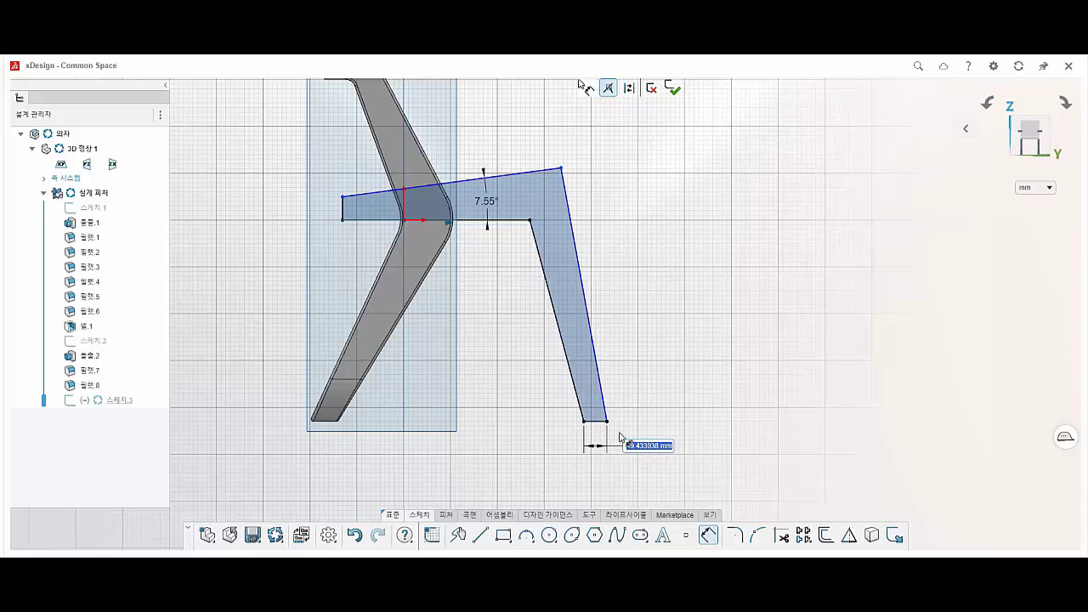
text(35)
key(Return)
Step: Re-apply the 25 seat end height and the 3° seat slope, repositioning the angle label
click(342, 209)
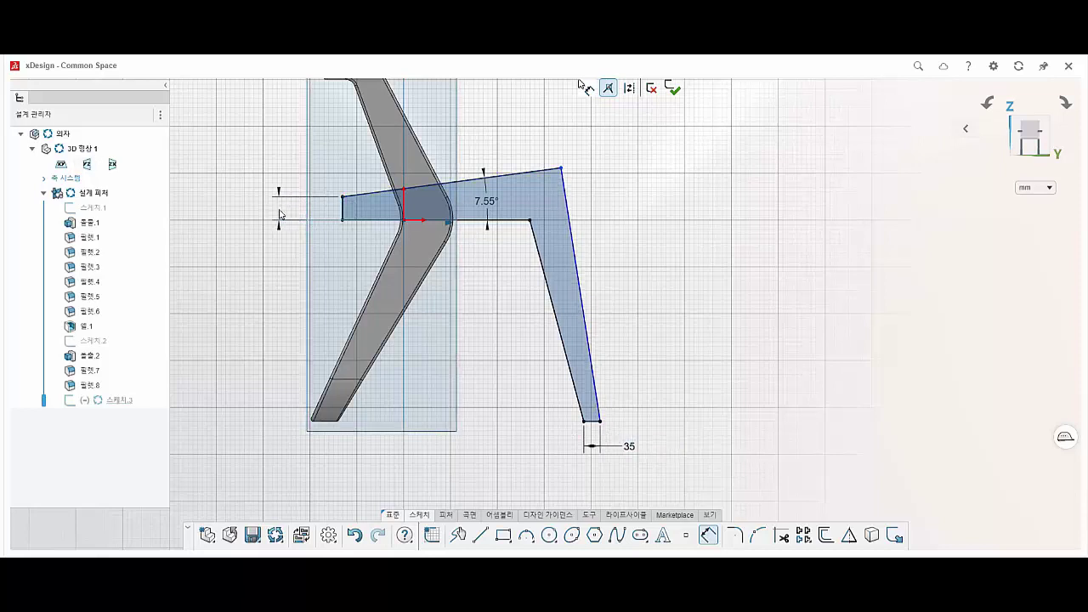
text(25)
key(Return)
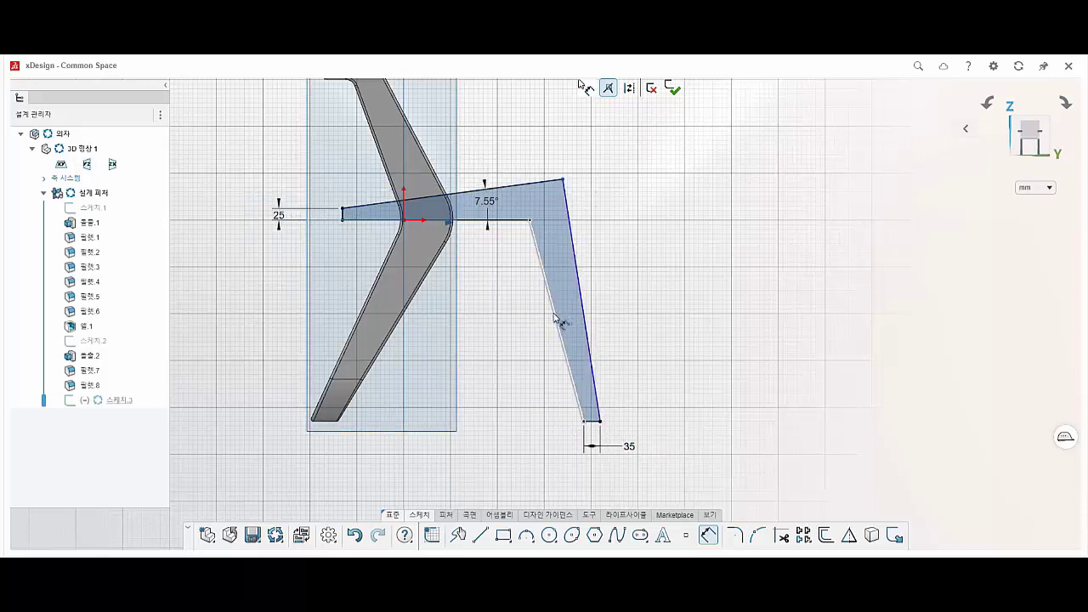
double_click(487, 201)
key(Return)
double_click(475, 196)
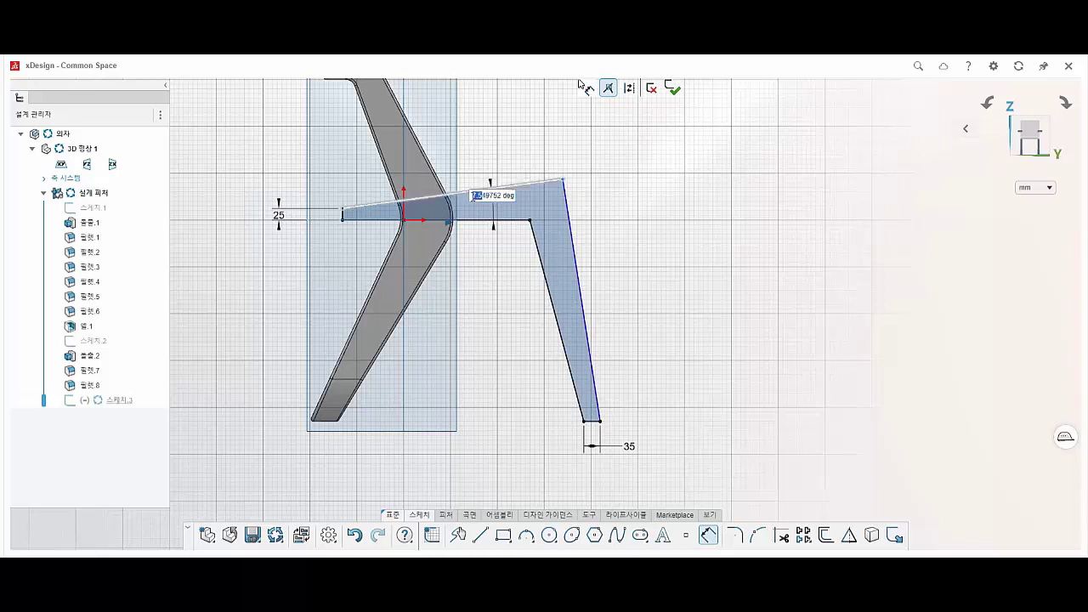
drag(483, 196, 545, 196)
double_click(556, 202)
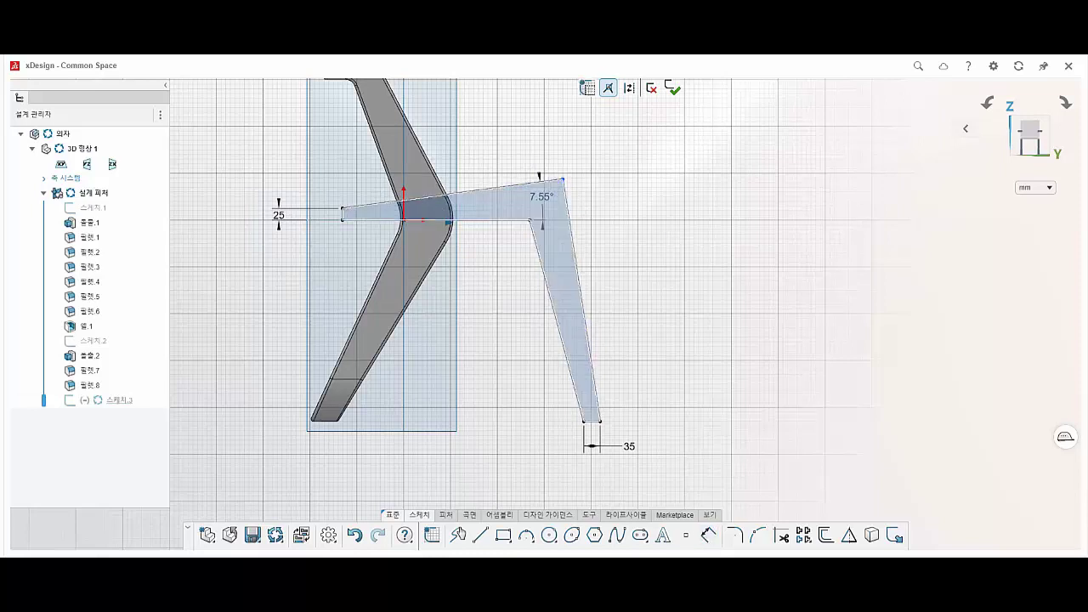
text(3)
key(Return)
drag(542, 197, 523, 177)
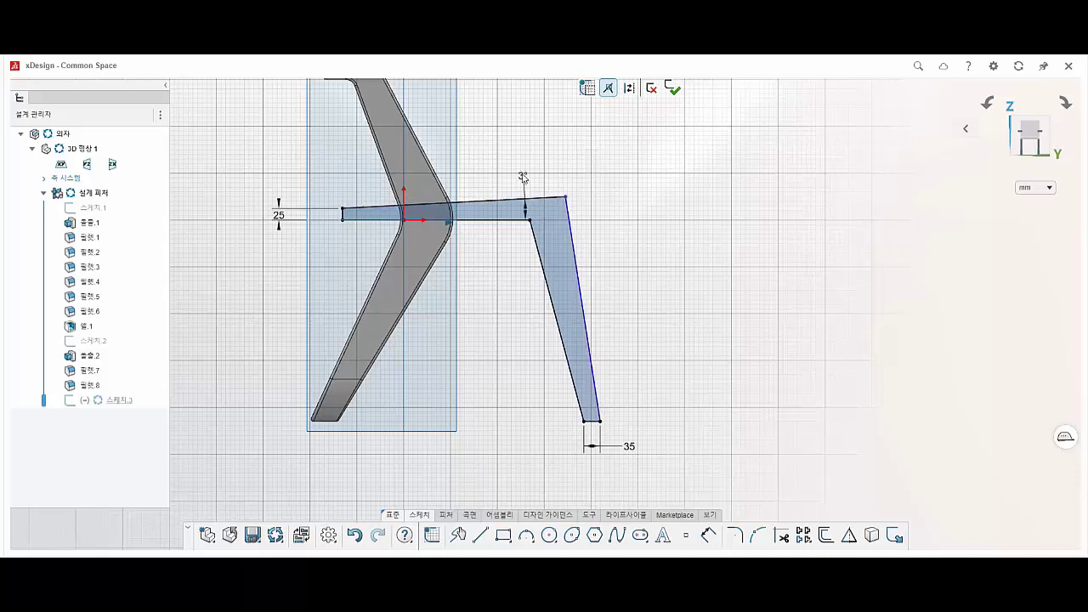
Step: Dimension the leg taper between the leg edges at 3° and finish the sketch
click(708, 535)
click(571, 369)
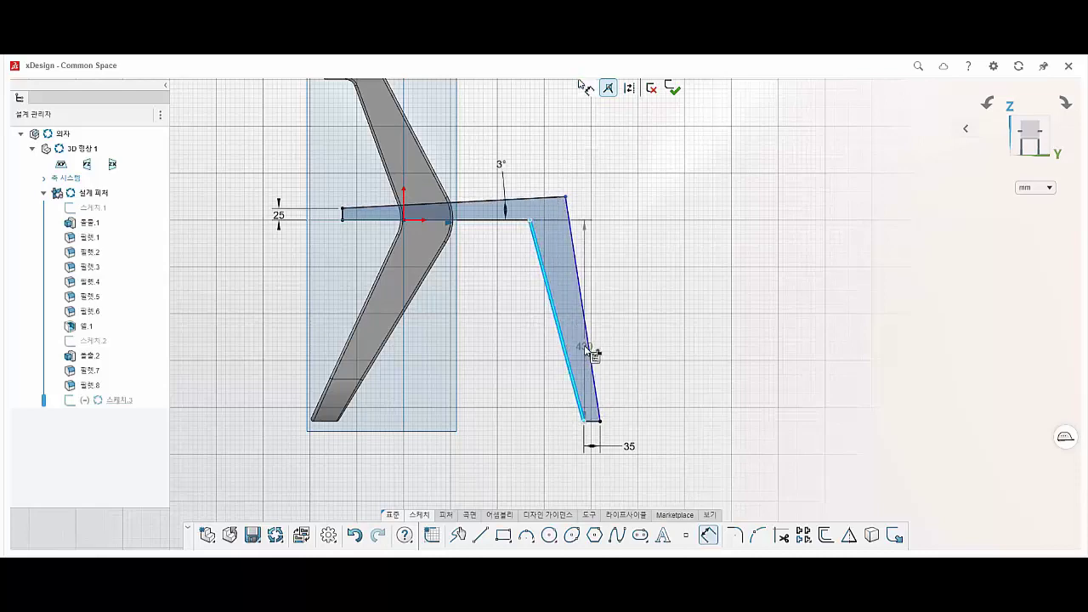
click(590, 355)
click(581, 341)
text(30)
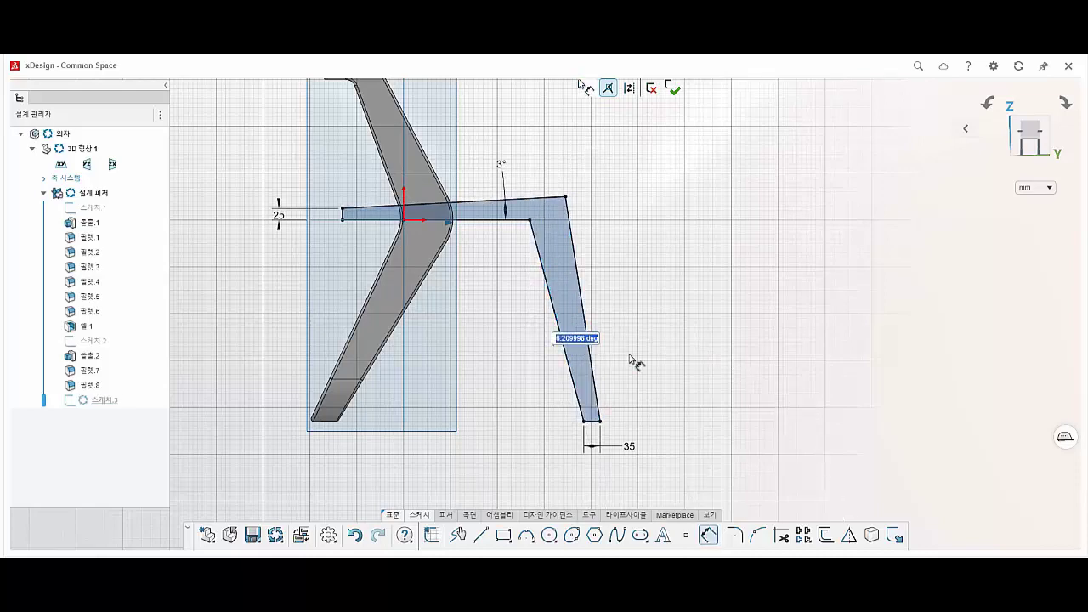
key(Return)
scroll(575, 340, up, 2)
scroll(578, 321, down, 1)
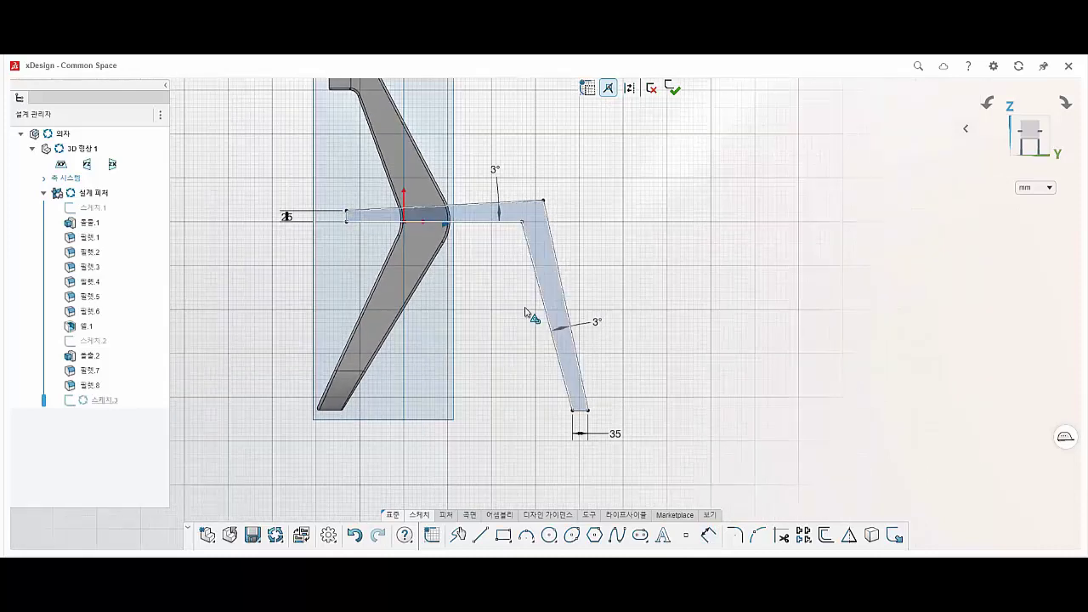
scroll(510, 293, down, 1)
scroll(502, 277, down, 1)
click(671, 88)
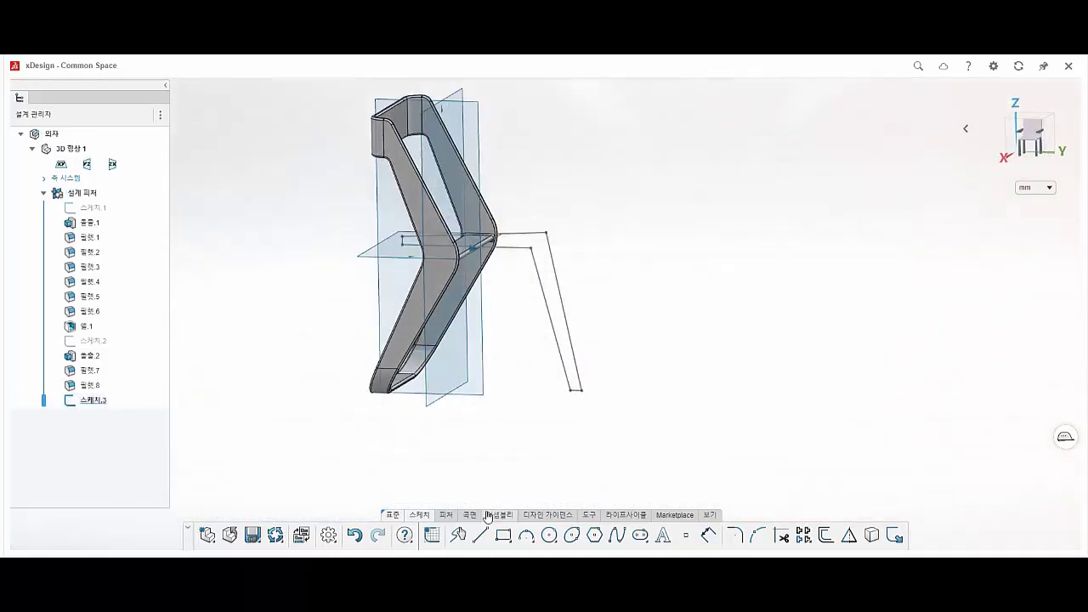
Step: Extrude the seat-and-leg profile 410 mm with Mid Plane into a solid
click(445, 515)
click(481, 535)
text(450)
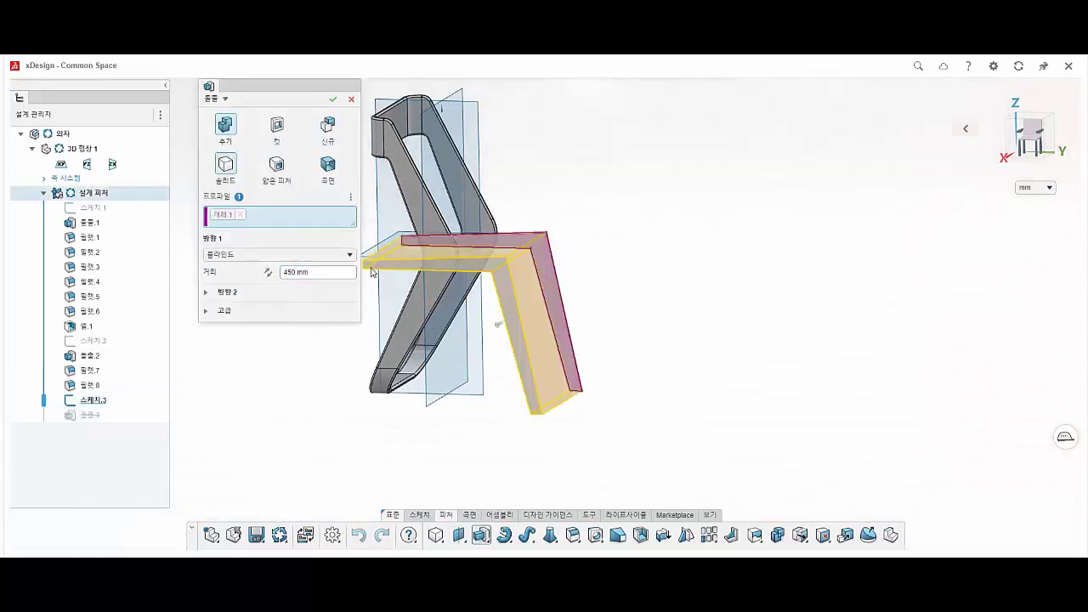
middle_drag(510, 340, 452, 333)
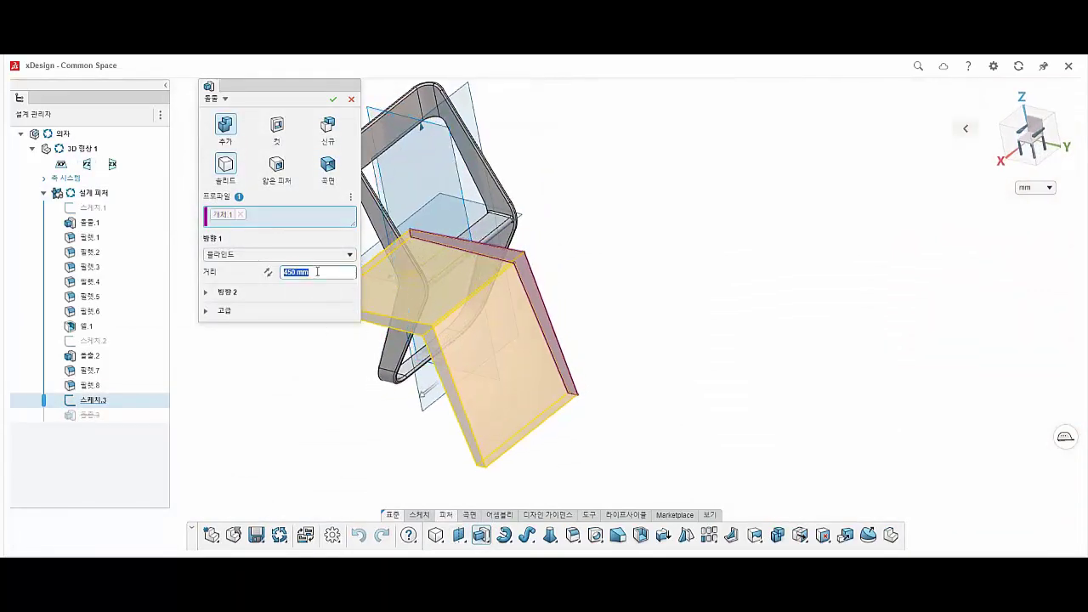
text(410)
key(Return)
click(275, 254)
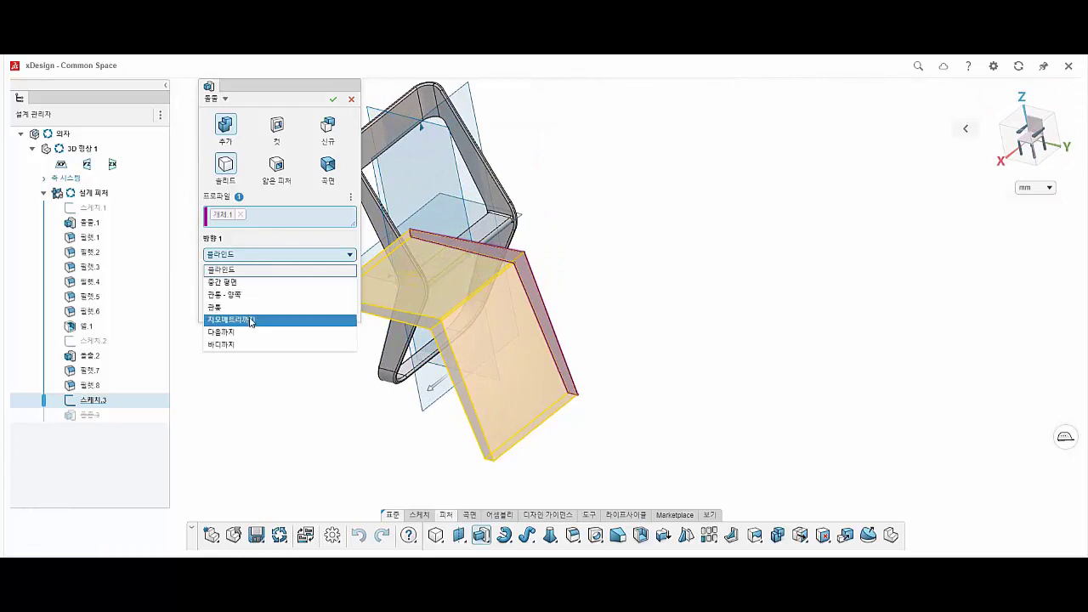
click(276, 287)
click(333, 98)
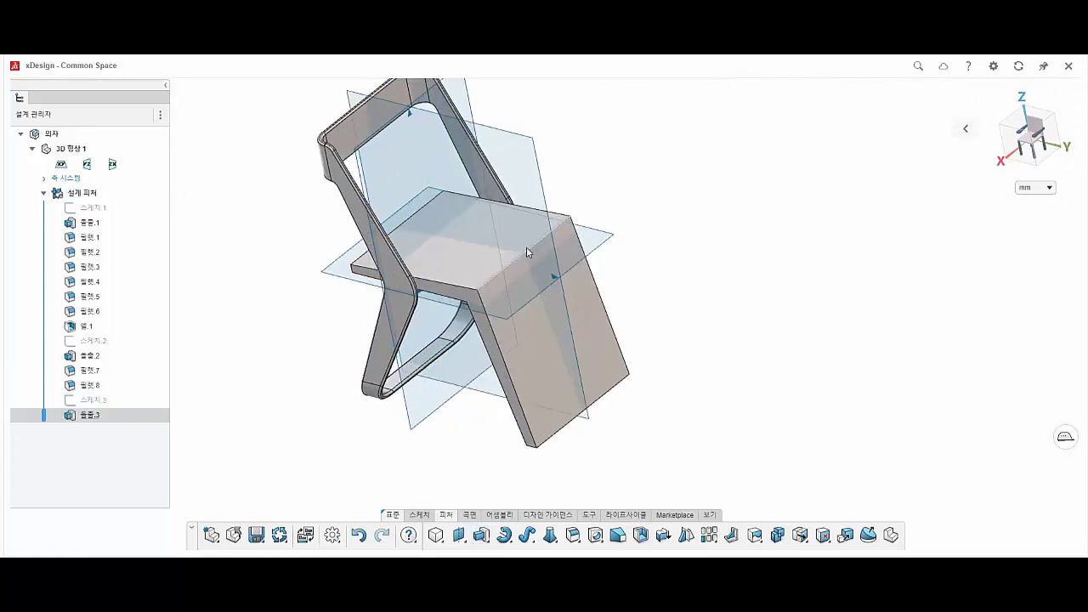
Step: Start a new sketch on the vertical plane
middle_drag(476, 323, 503, 306)
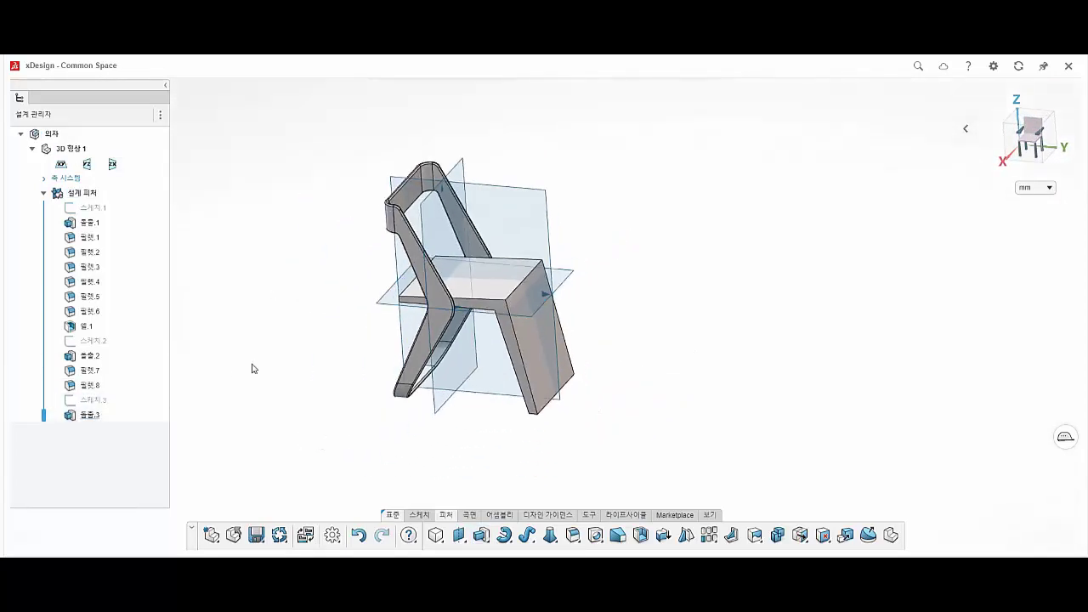
click(442, 401)
click(473, 350)
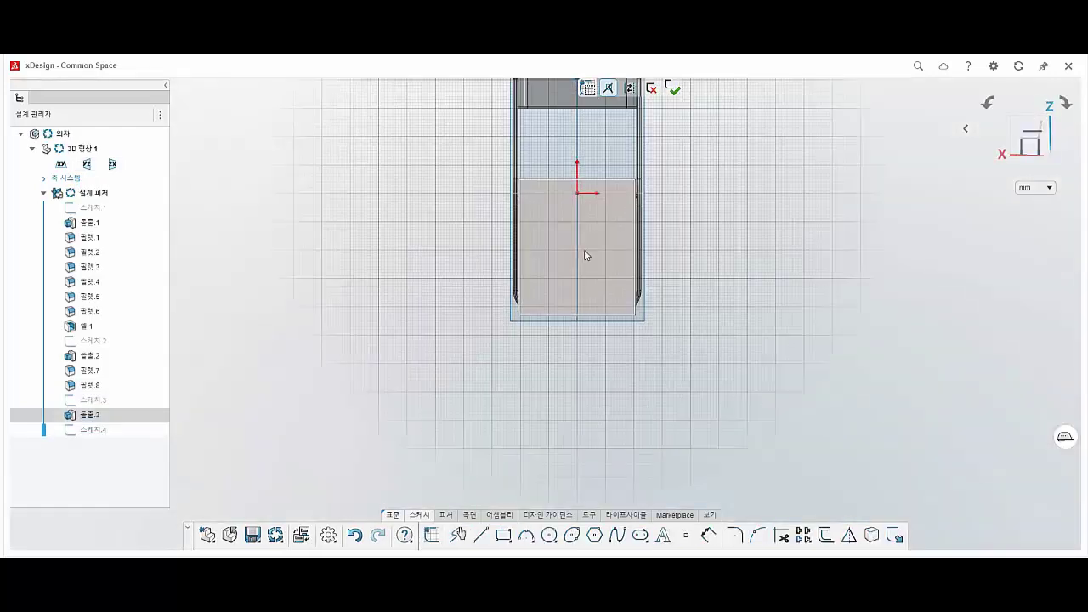
Step: Set the vertical dimension beside the sketch to 25 mm
scroll(587, 272, up, 2)
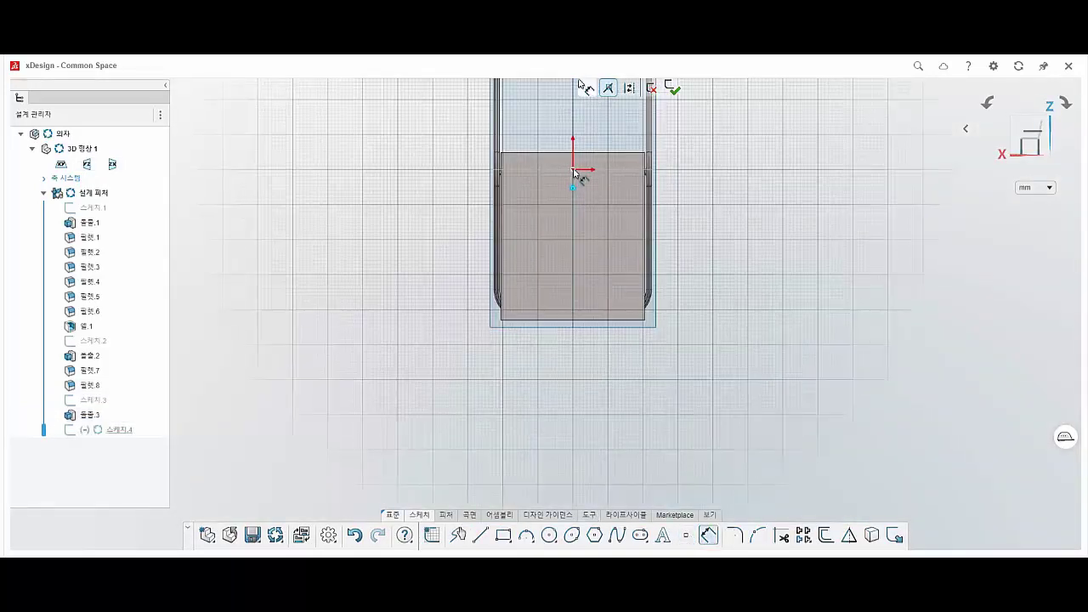
click(690, 170)
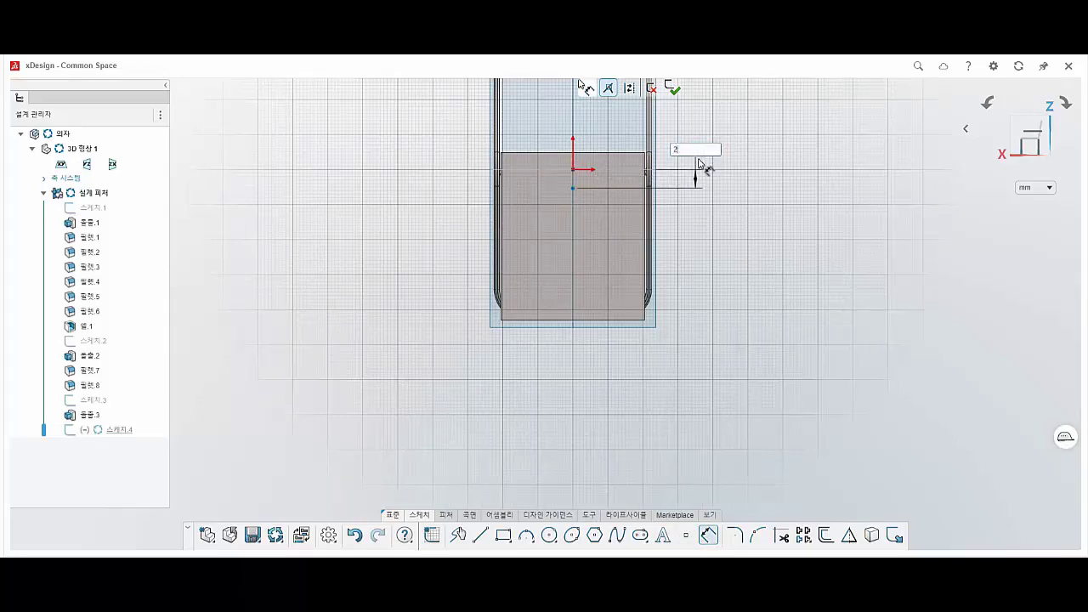
text(5)
key(Return)
scroll(567, 186, up, 2)
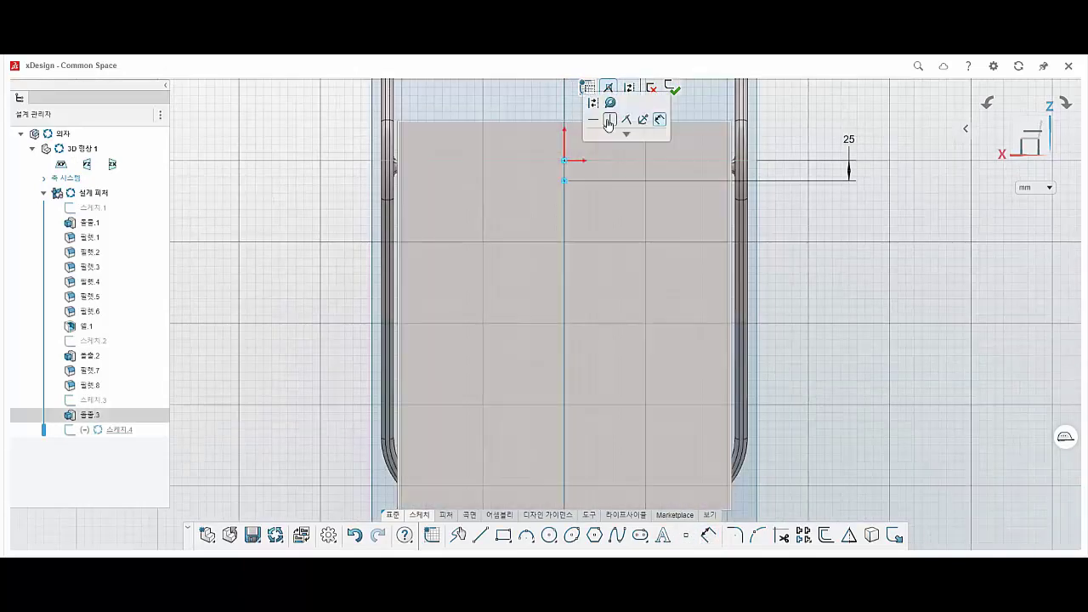
Step: Draw a horizontal line across the seat snapped to the 25 mm point
click(480, 535)
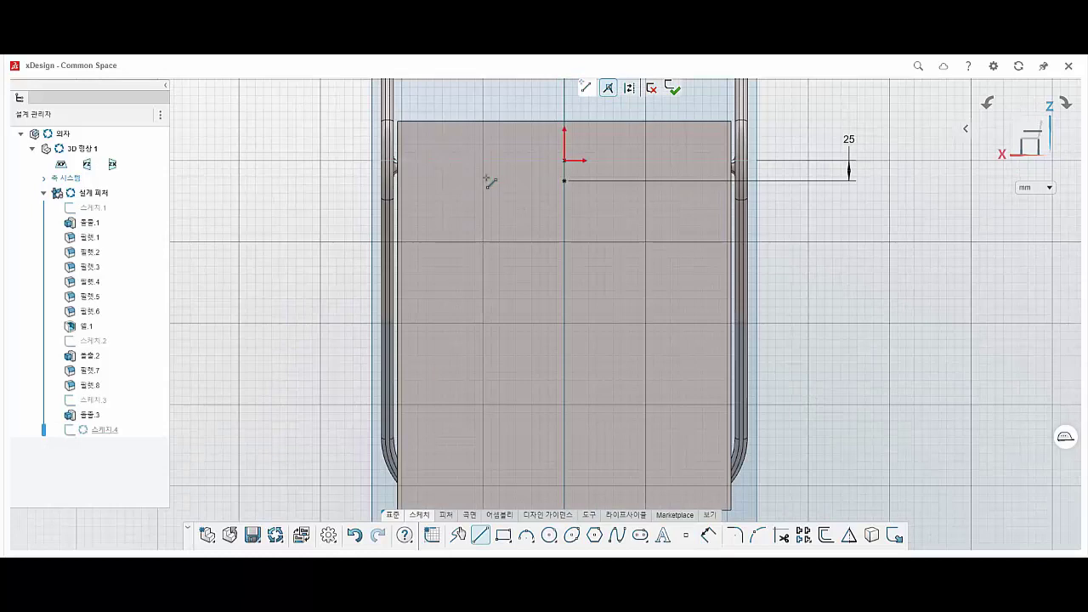
click(484, 194)
click(639, 194)
key(Escape)
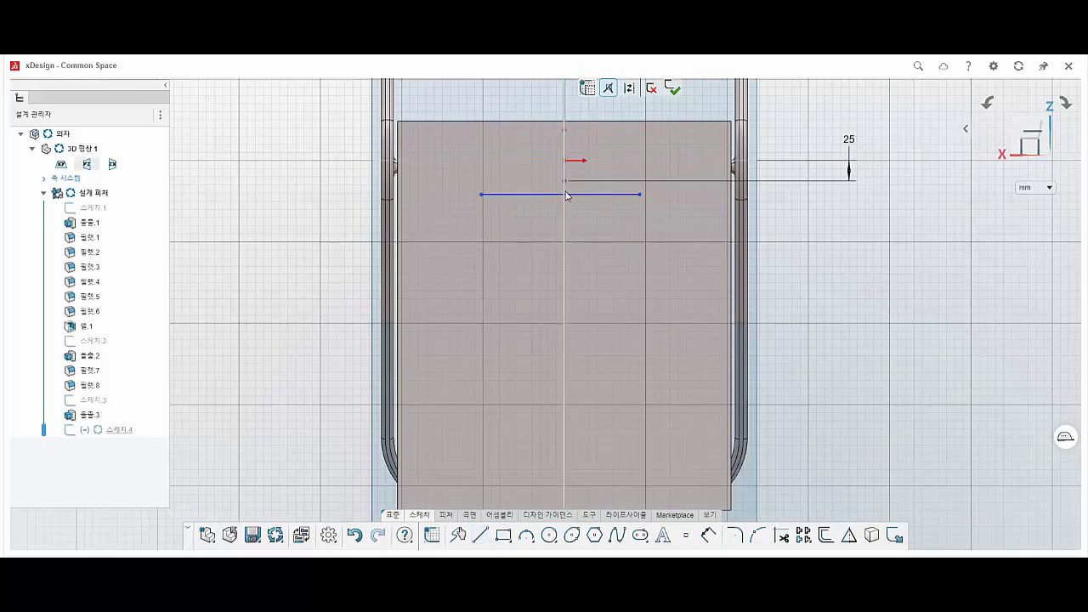
click(560, 194)
click(564, 181)
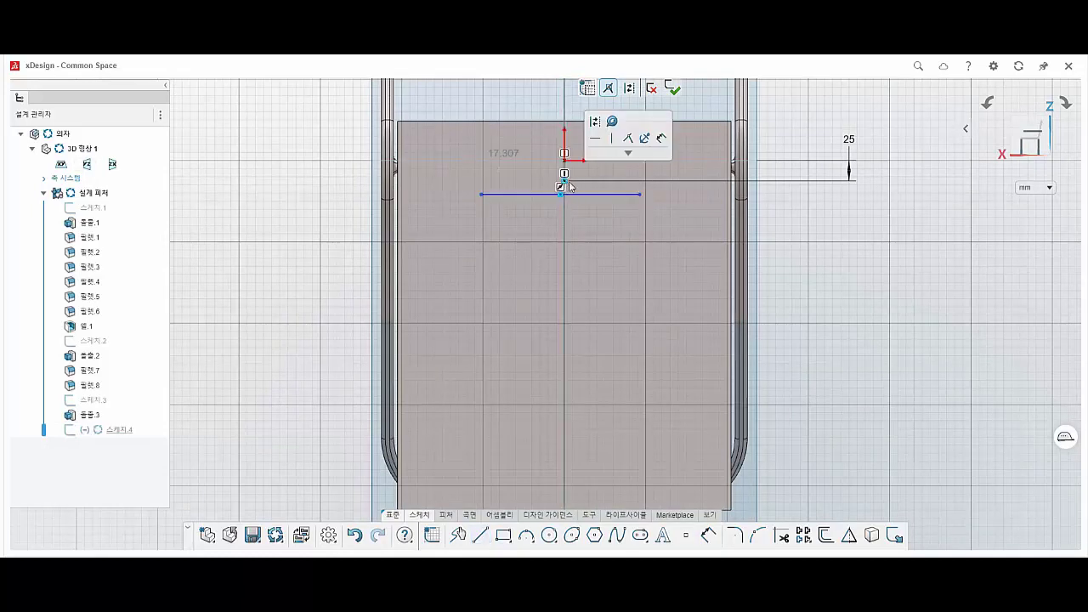
click(626, 139)
Step: Draw the slanted sides and bottom to close the trapezoid from the horizontal line's left end
click(480, 535)
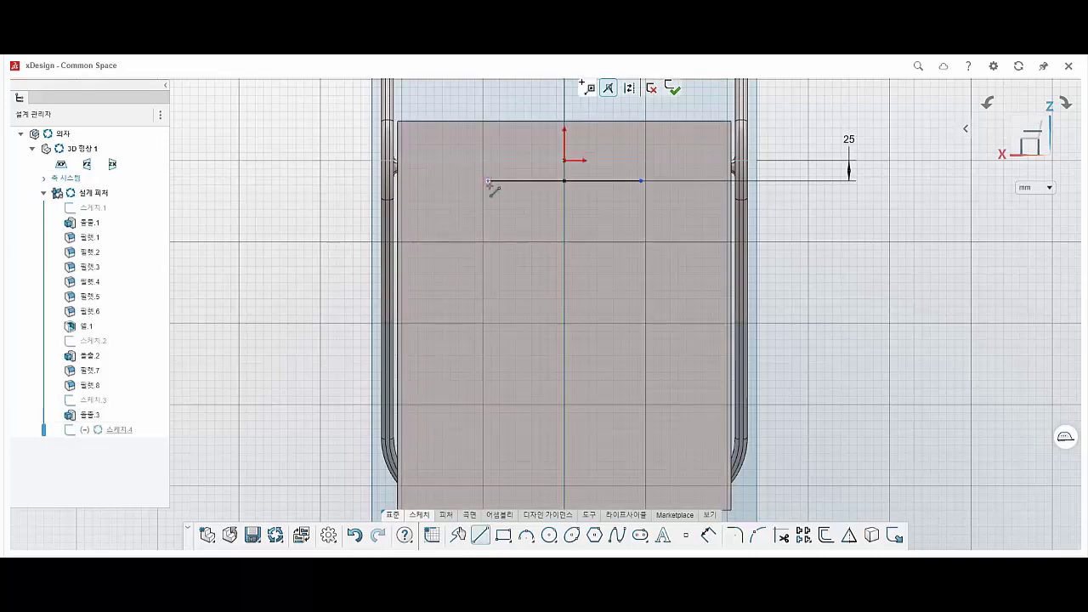
click(488, 180)
scroll(486, 383, up, 2)
scroll(484, 448, down, 2)
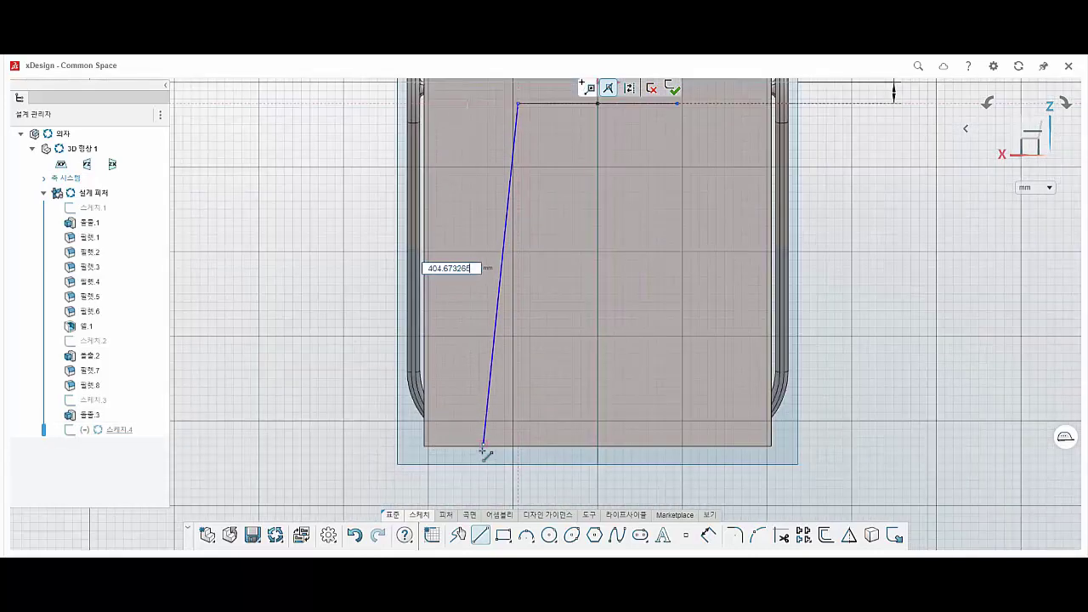
click(471, 445)
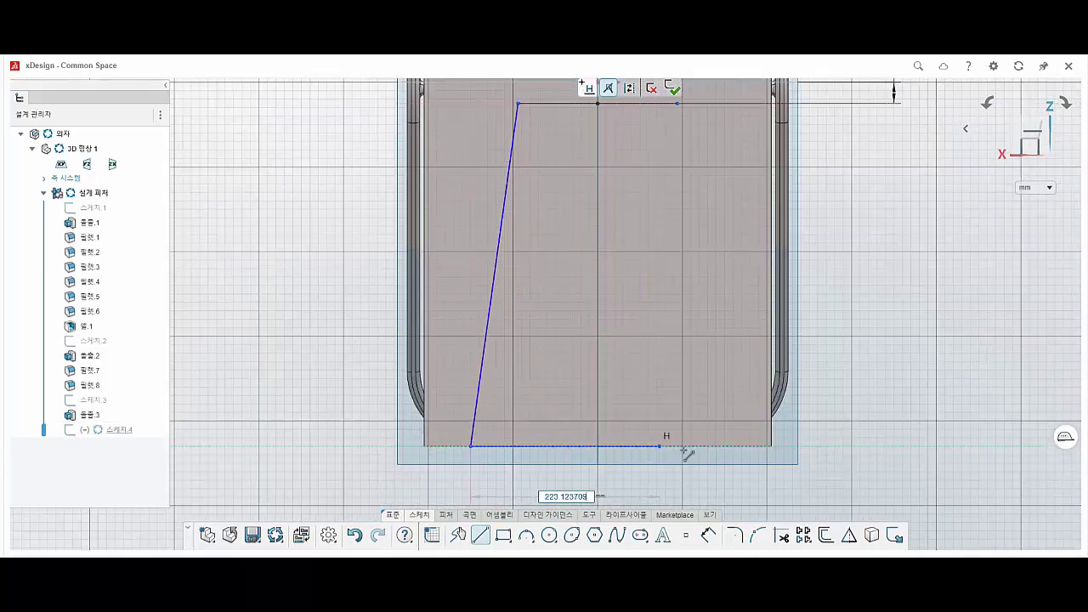
click(744, 446)
click(677, 104)
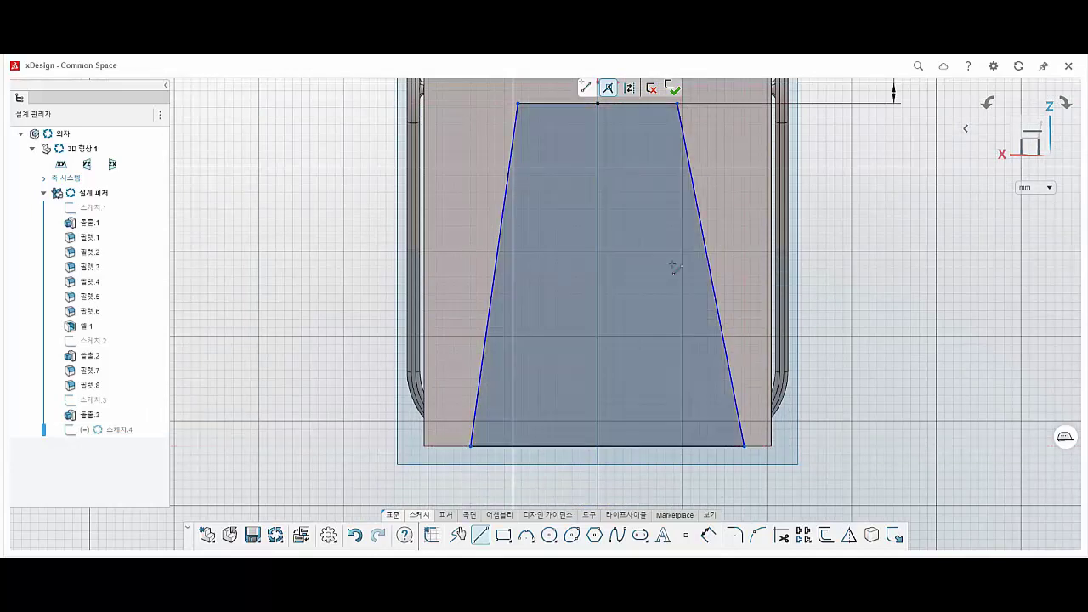
Step: Constrain the two slanted sides to equal length
click(495, 272)
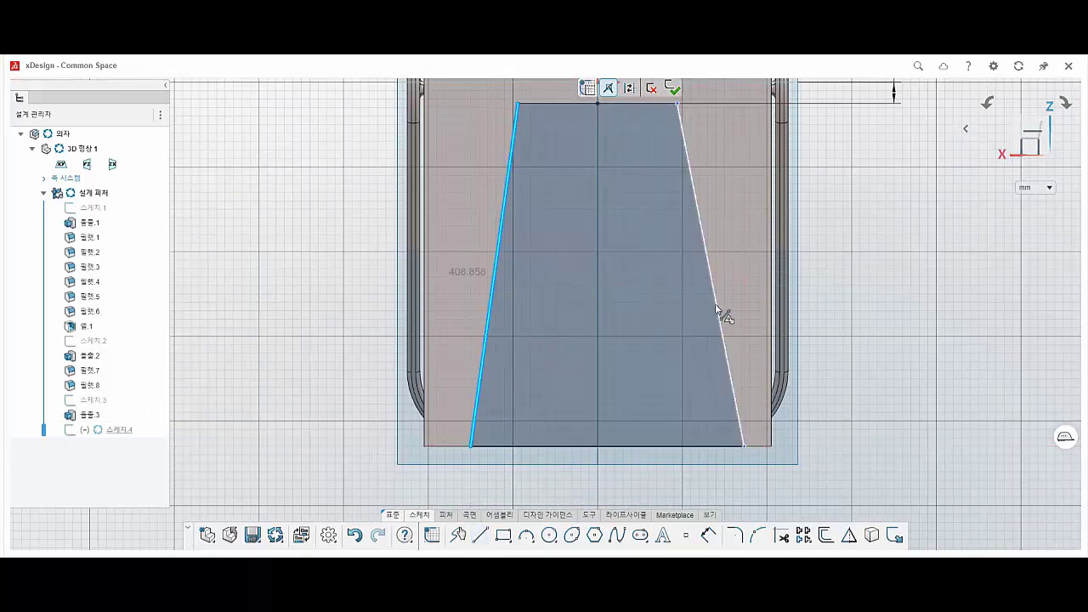
ctrl+click(716, 304)
click(793, 261)
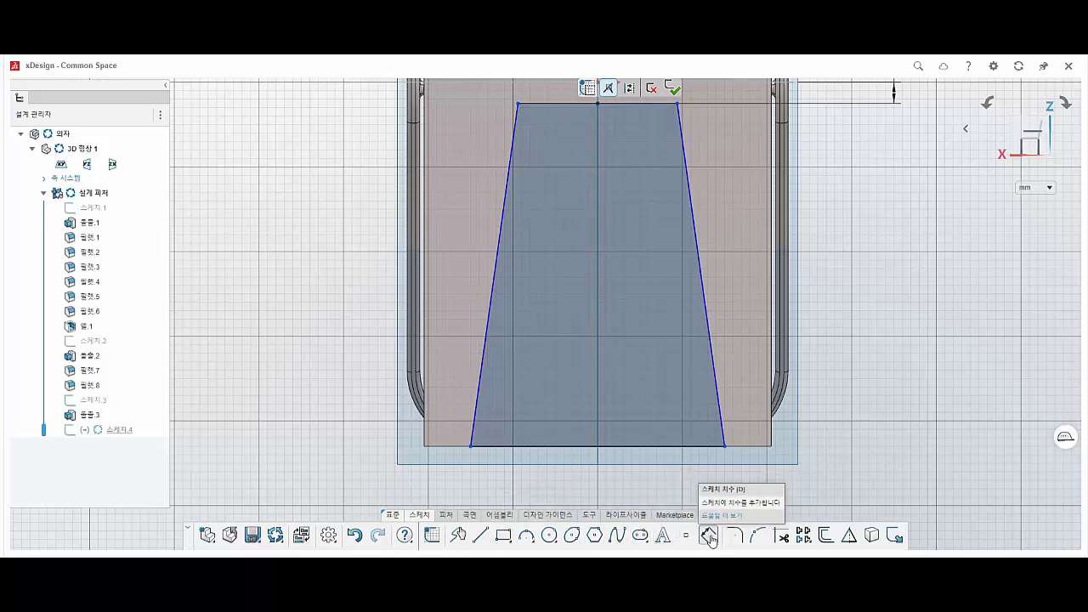
Step: Dimension the trapezoid 35 mm in from the body's left edge with a 3° side angle
click(709, 537)
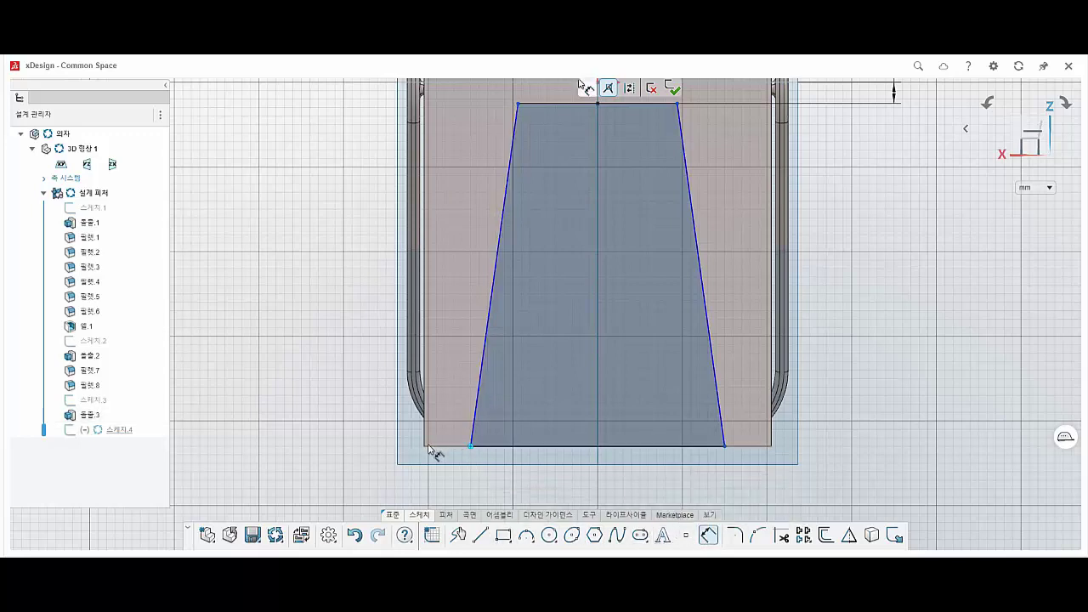
click(428, 442)
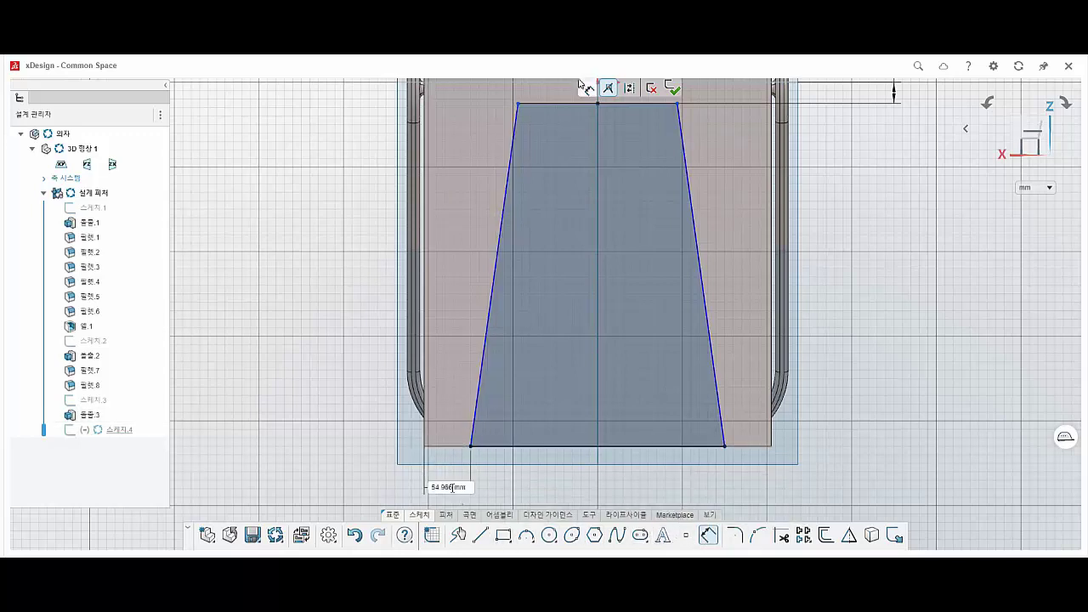
key(Return)
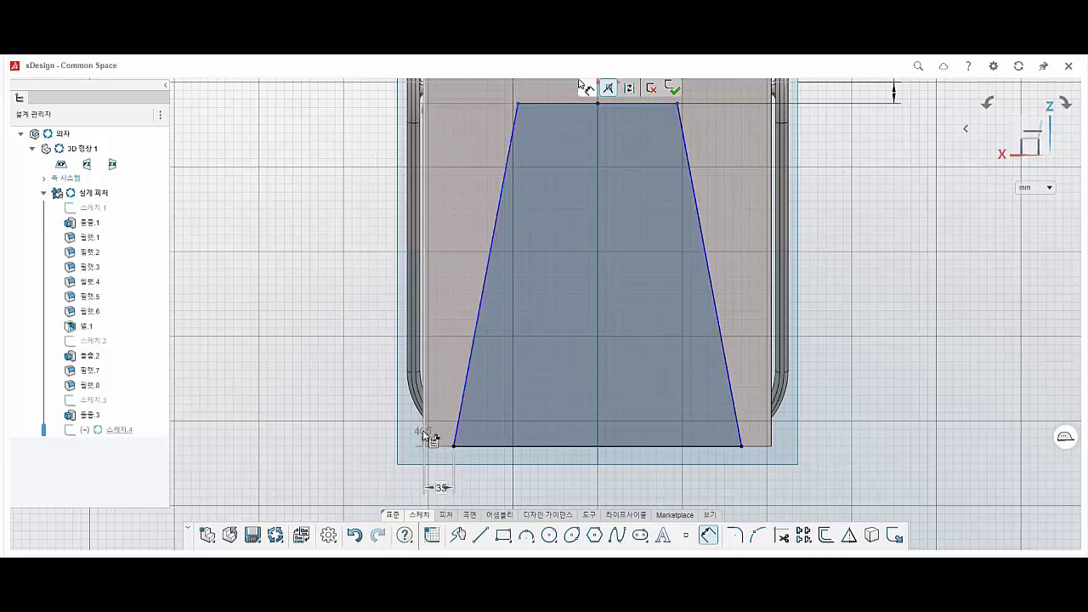
scroll(439, 415, down, 3)
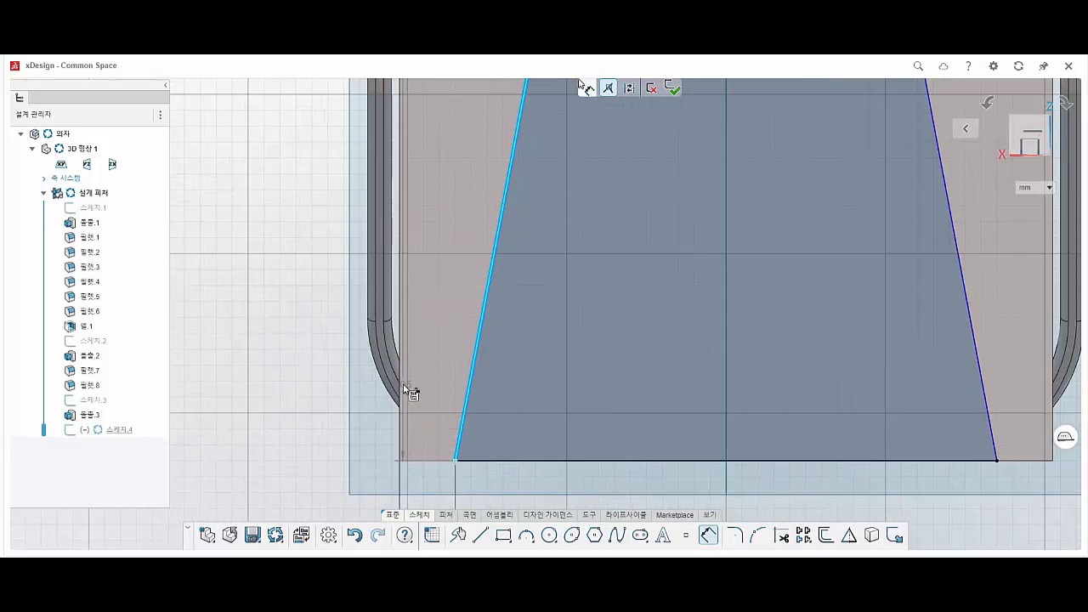
scroll(447, 373, up, 2)
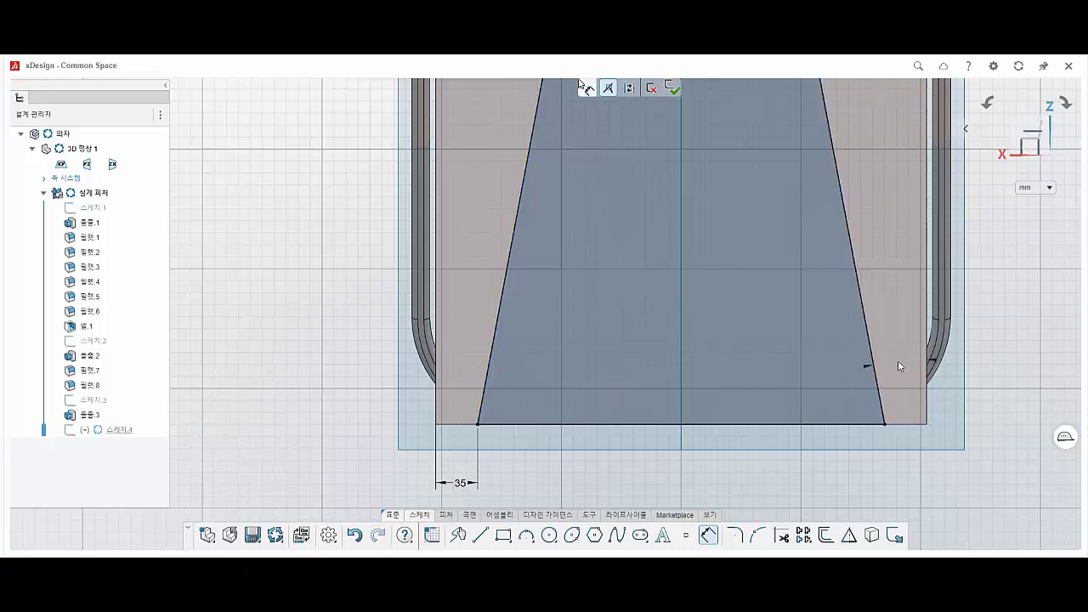
text(3)
key(Return)
scroll(746, 226, up, 3)
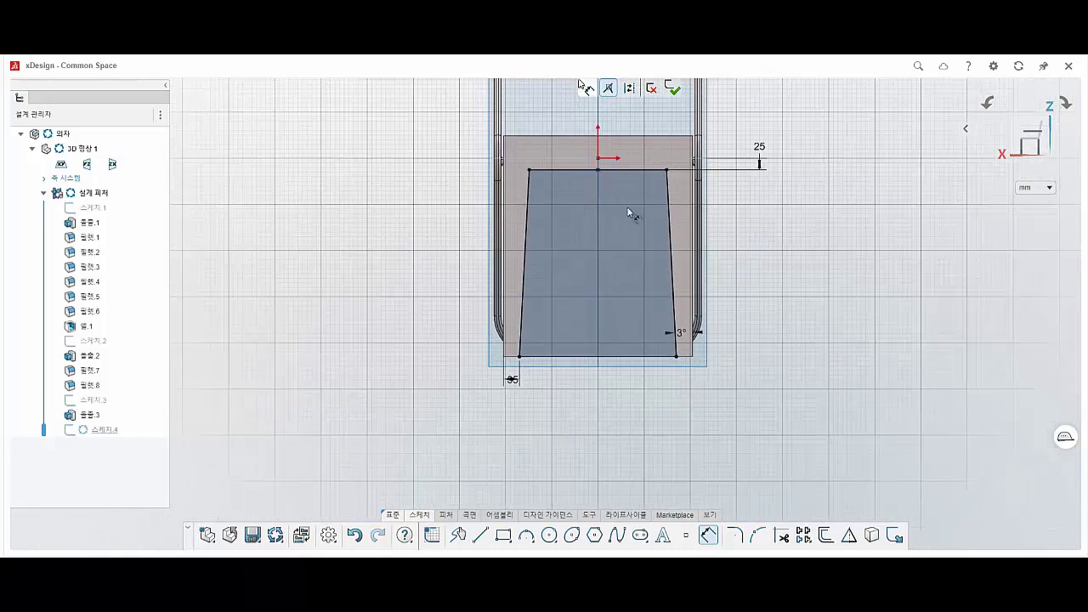
Step: Exit the sketch and extrude-cut the trapezoid Sketch.4 Through All
click(671, 88)
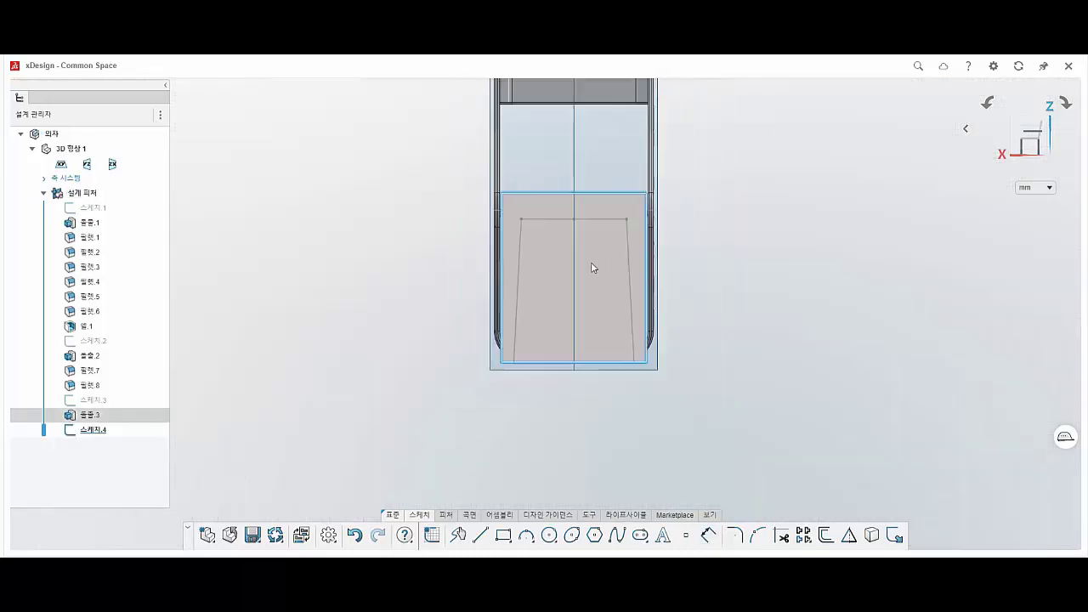
click(455, 515)
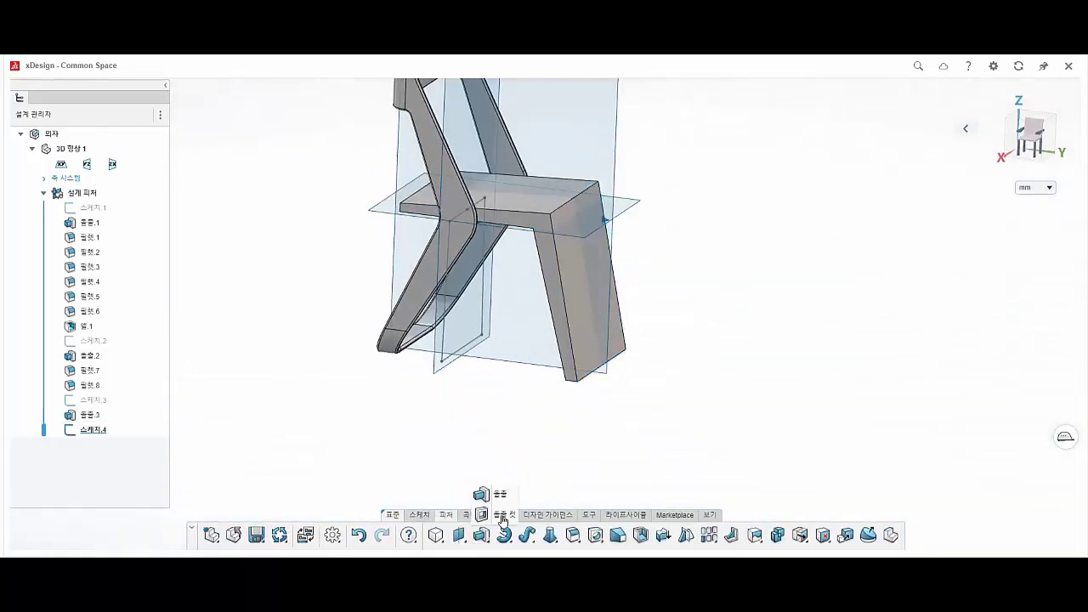
click(503, 520)
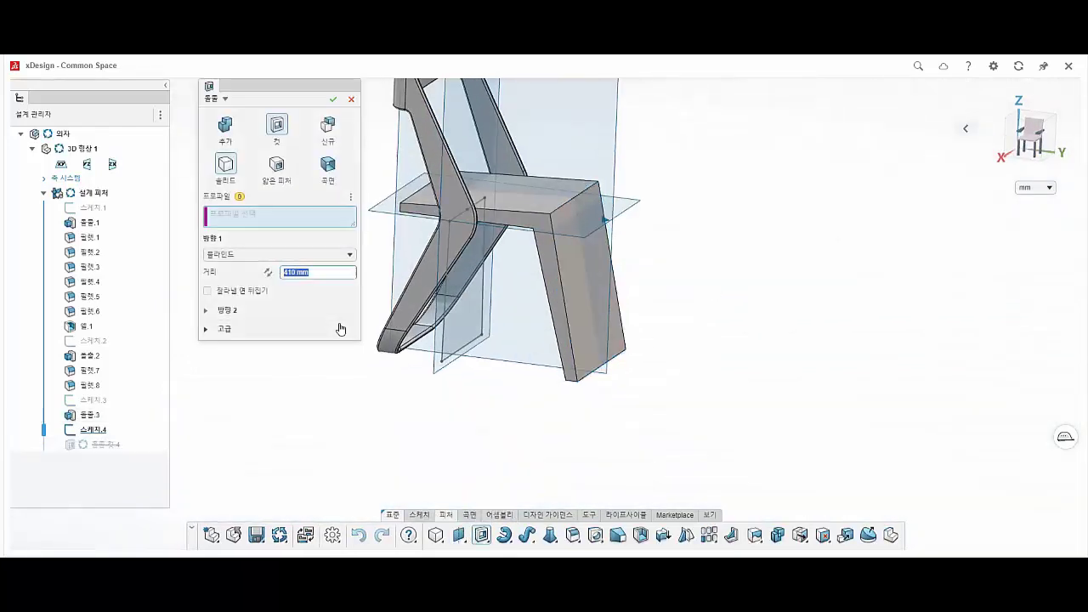
click(272, 254)
click(245, 333)
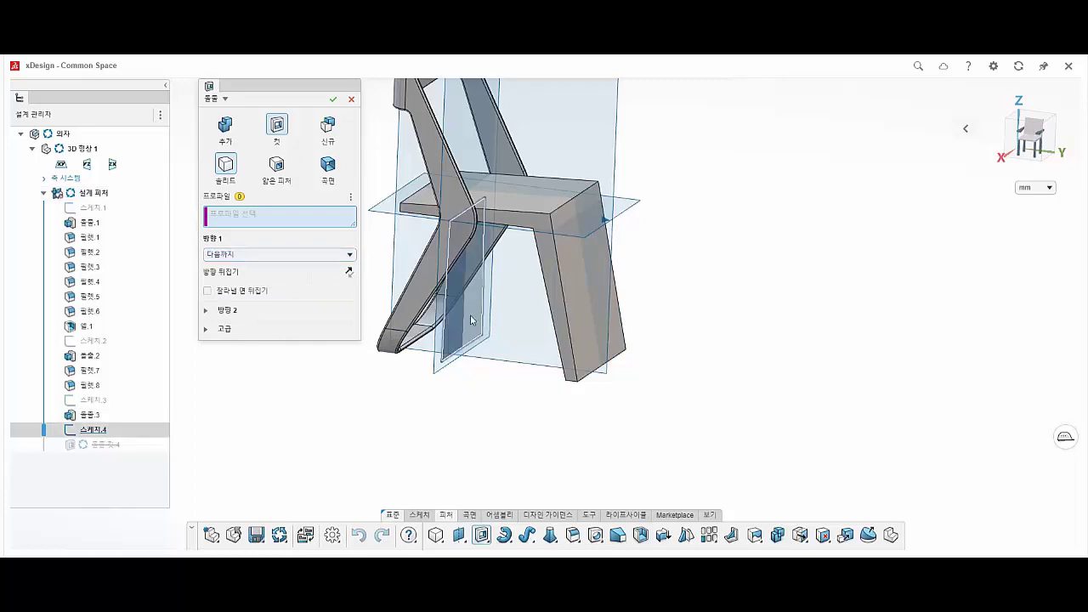
click(470, 314)
click(272, 254)
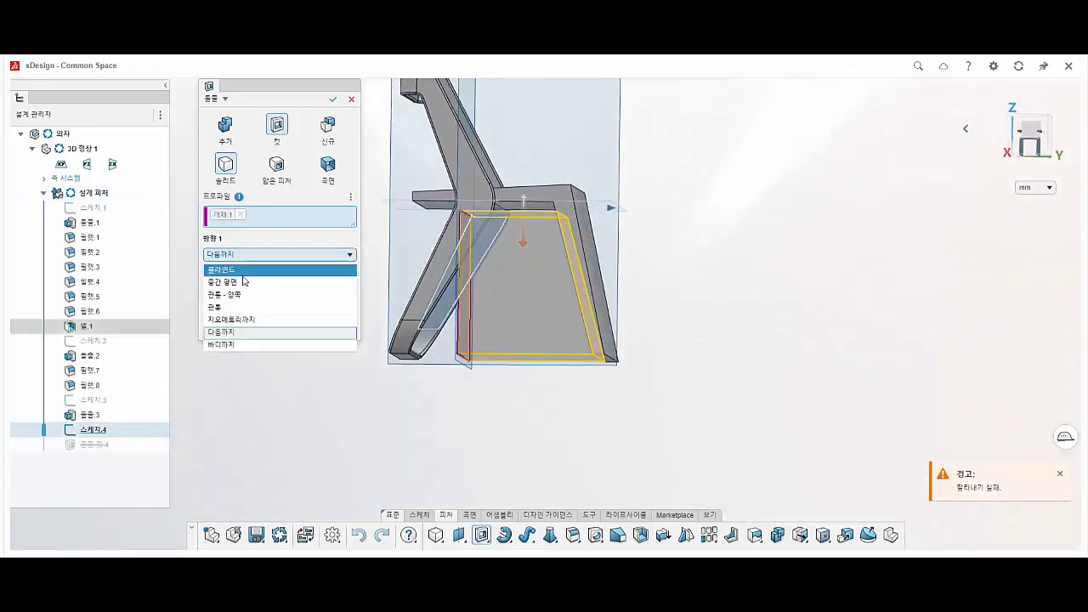
click(246, 303)
click(332, 100)
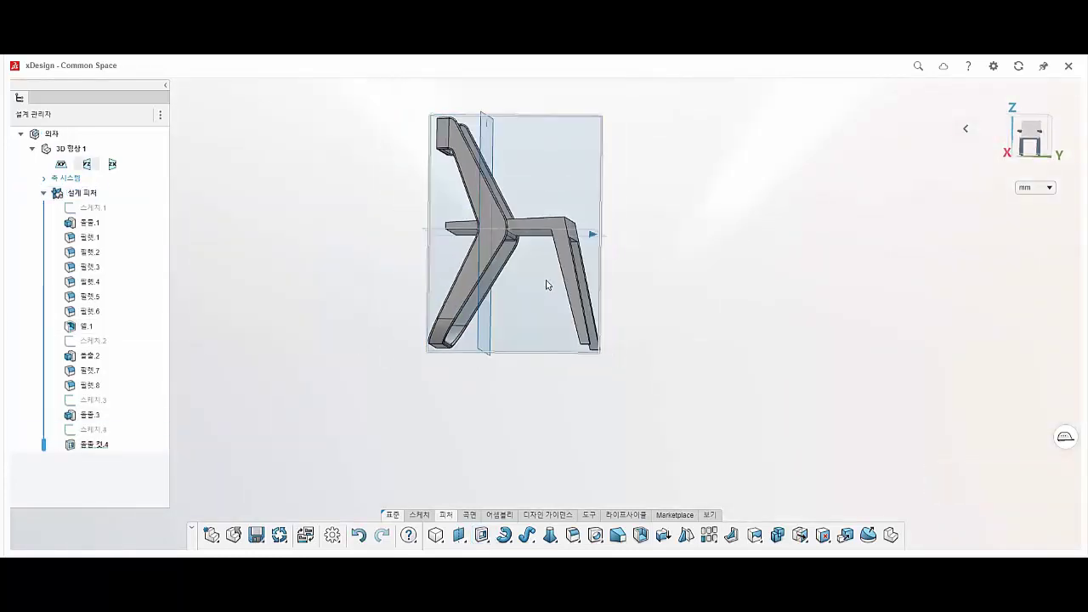
mouse_move(544, 284)
middle_down()
mouse_move(598, 292)
mouse_move(445, 302)
middle_up()
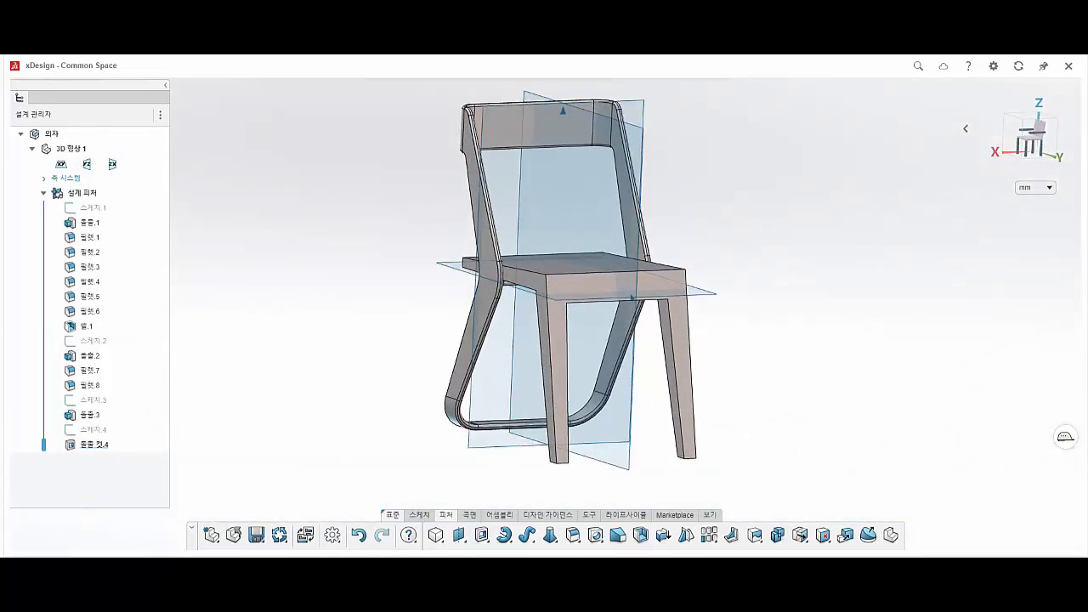
Step: Round the seat's front edge with a 70 mm fillet
click(574, 534)
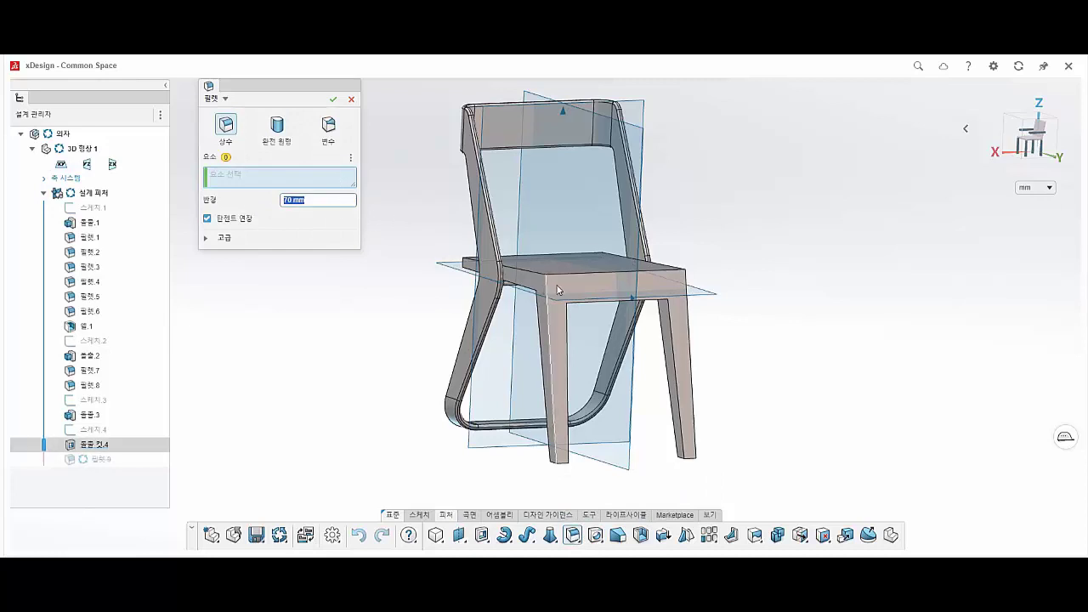
click(590, 274)
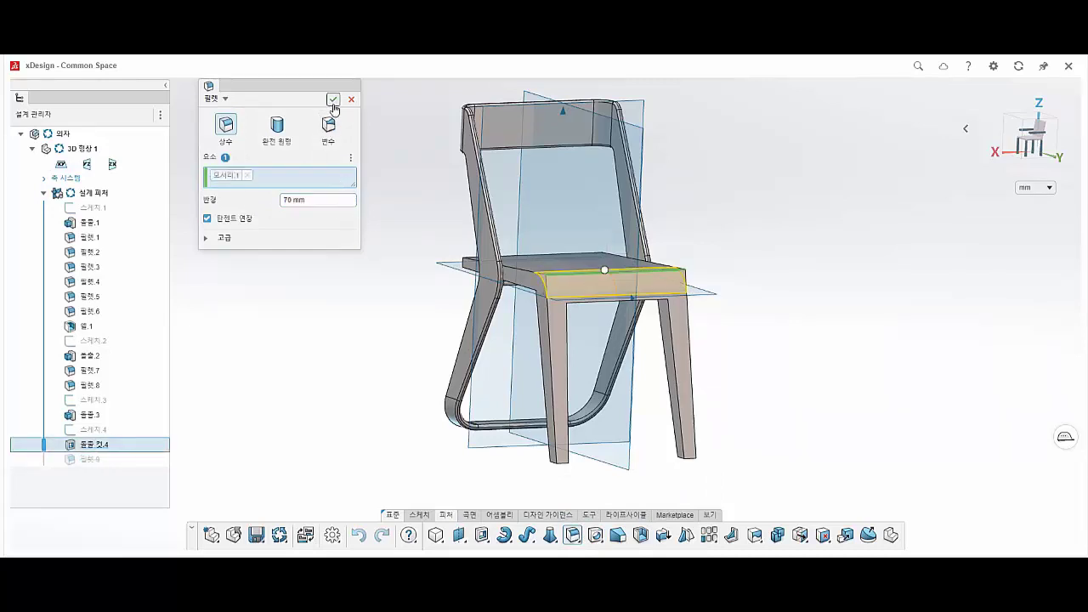
click(333, 100)
Step: Round an edge under the seat with a 50 mm fillet
click(572, 536)
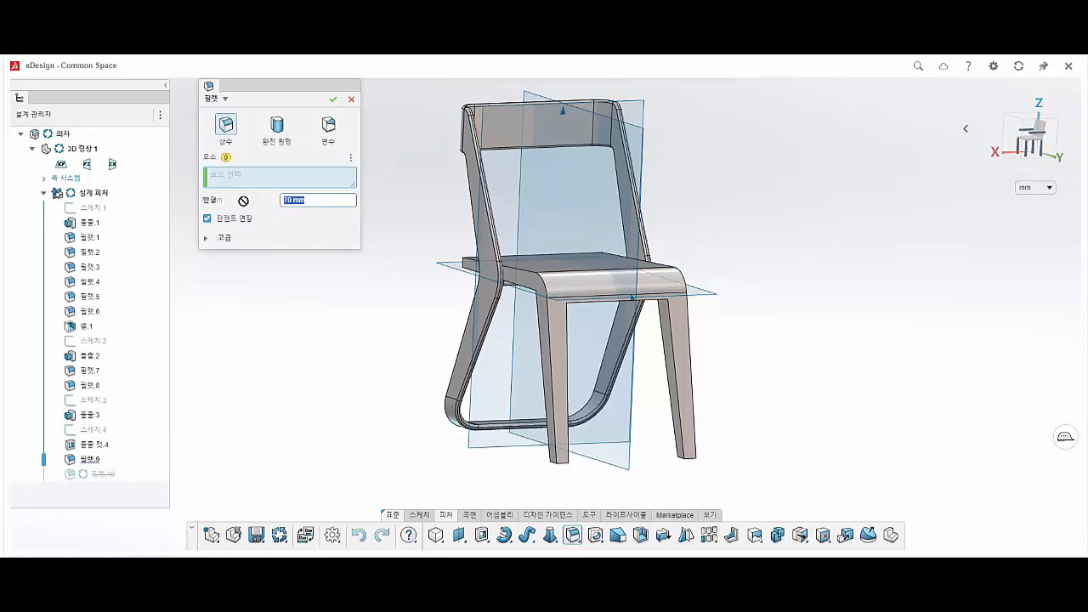
middle_drag(399, 326, 563, 304)
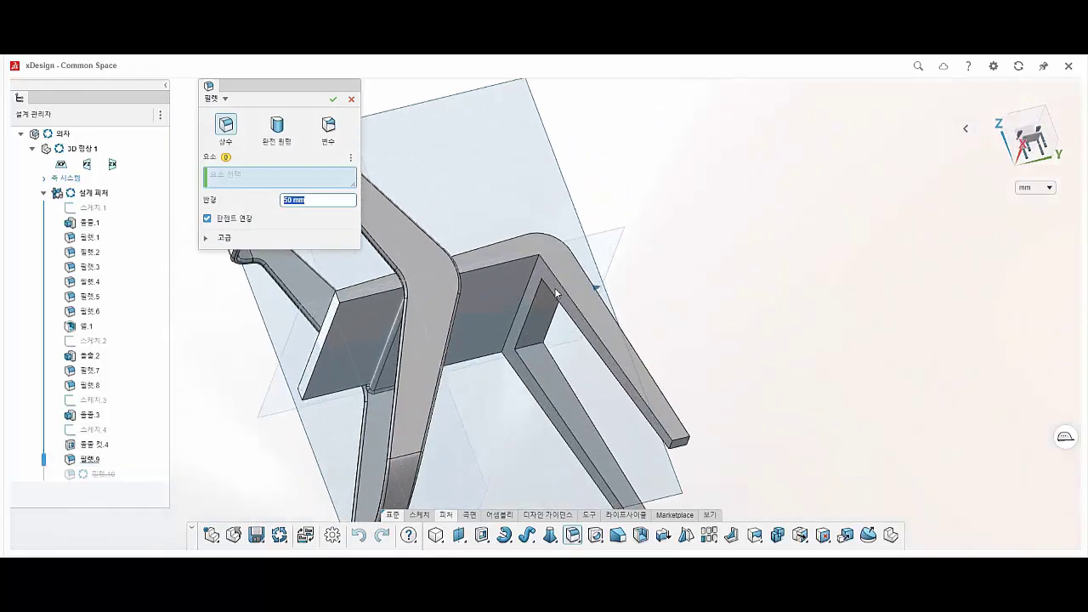
scroll(527, 323, up, 3)
click(526, 329)
click(332, 100)
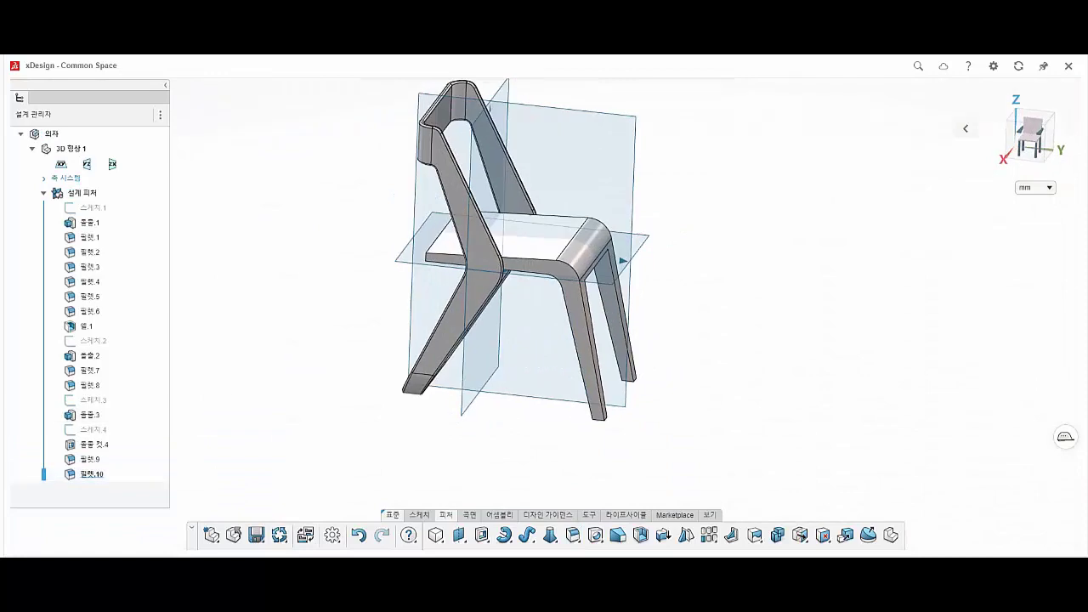
Step: Round two seat corner edges with another 50 mm fillet
middle_drag(710, 407, 618, 527)
click(575, 535)
scroll(608, 250, up, 2)
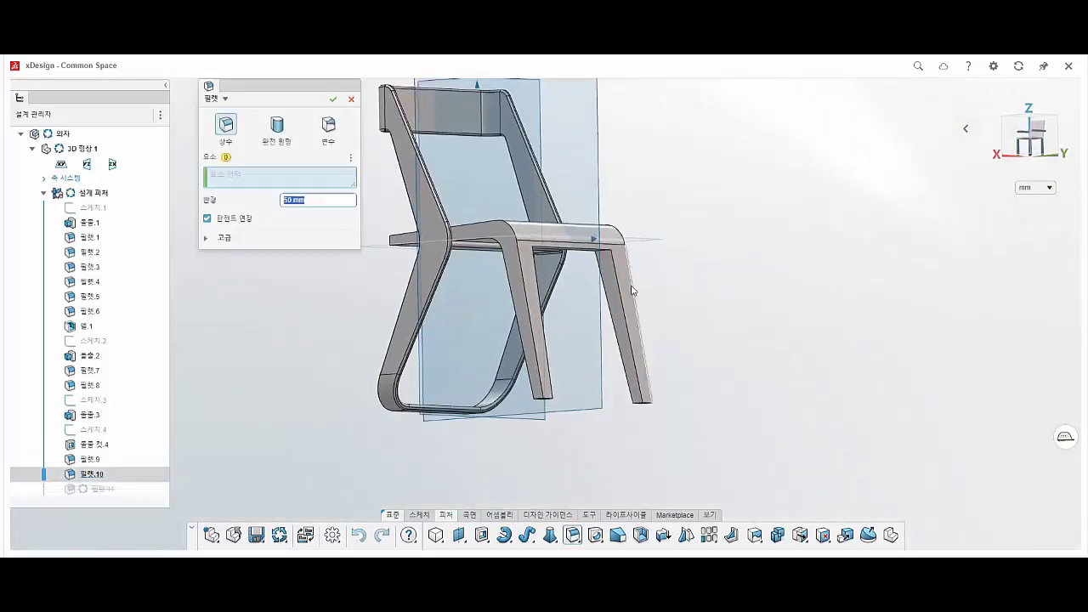
scroll(607, 251, up, 3)
click(580, 269)
mouse_move(532, 281)
middle_down()
mouse_move(359, 311)
mouse_move(418, 263)
mouse_move(518, 306)
middle_up()
scroll(519, 304, up, 3)
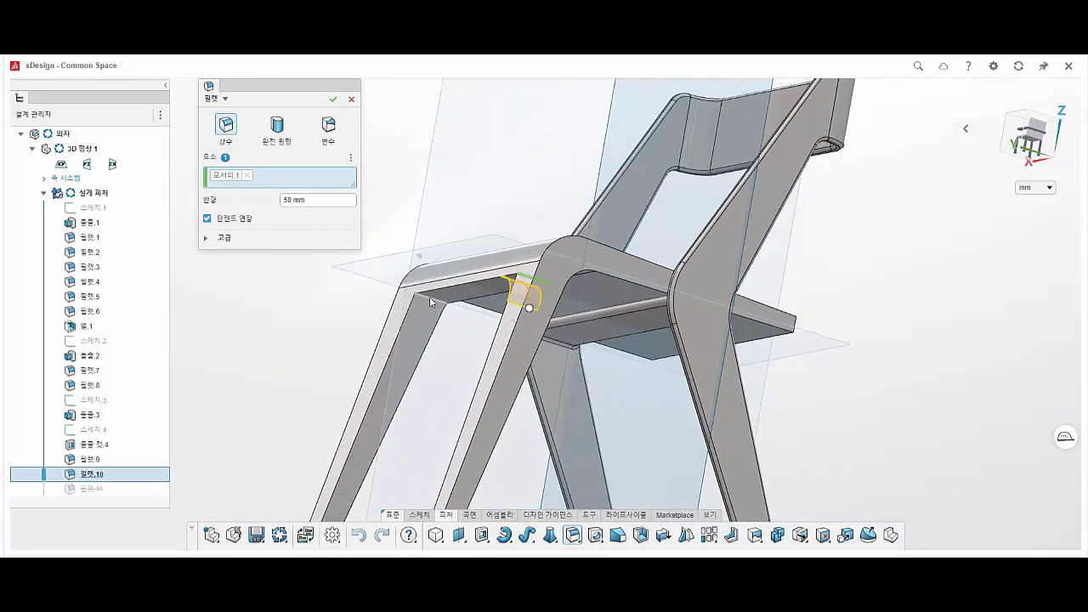
click(430, 296)
click(334, 98)
scroll(611, 320, down, 2)
scroll(611, 320, down, 2)
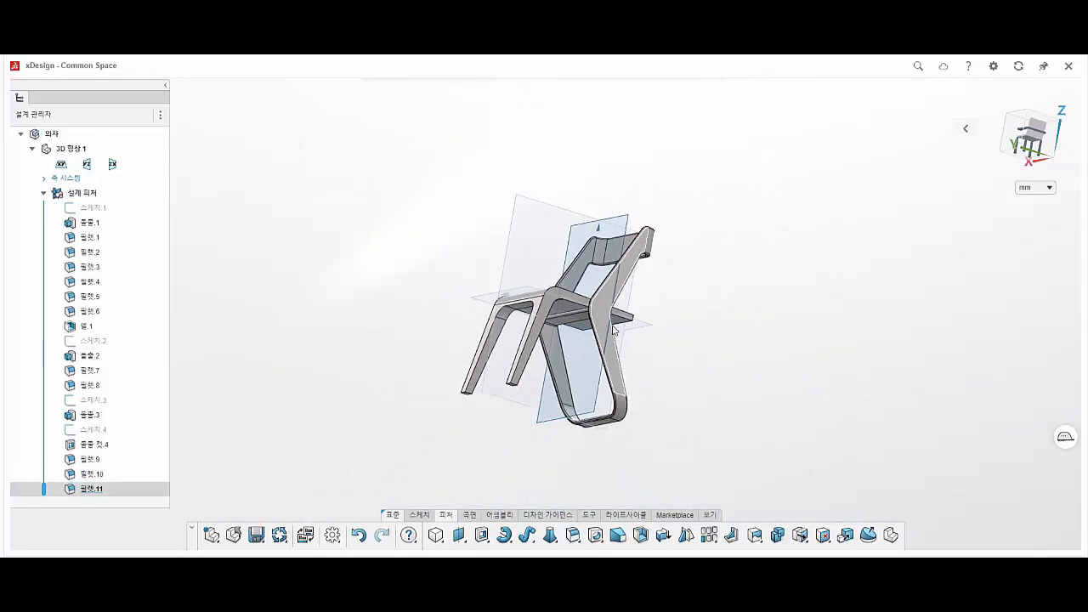
Step: Round both front seat corners with an 80 mm fillet
mouse_move(611, 319)
middle_down()
mouse_move(493, 311)
mouse_move(553, 383)
middle_up()
click(568, 538)
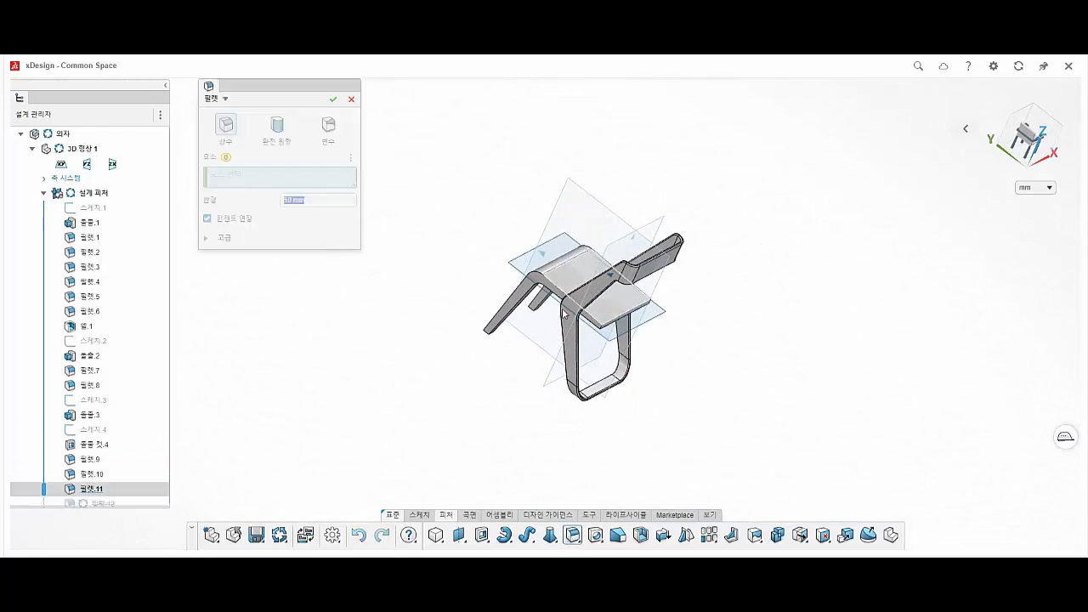
scroll(685, 358, up, 3)
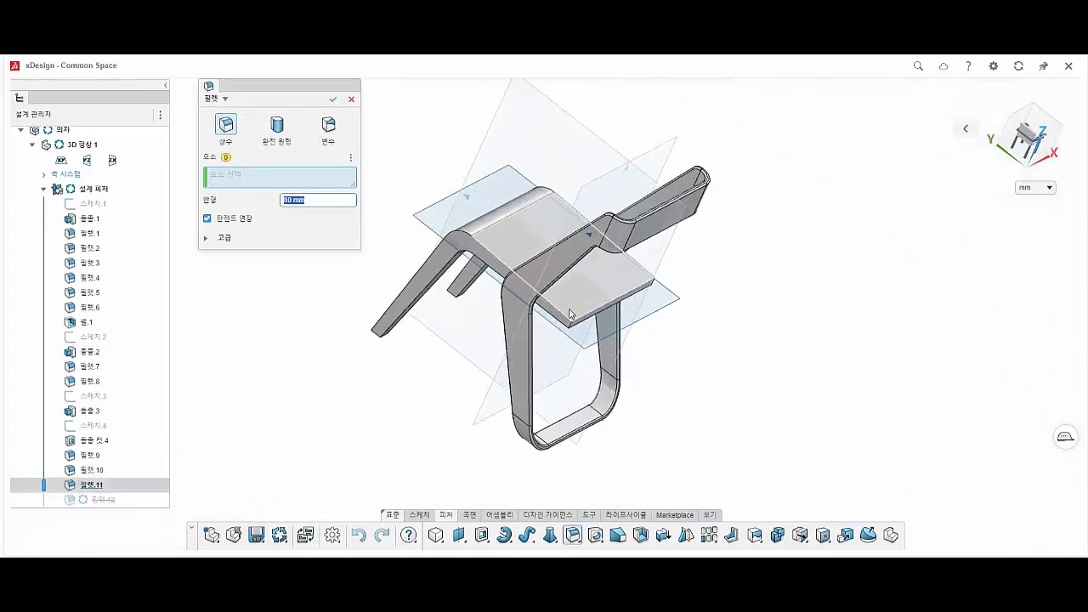
click(569, 336)
scroll(636, 326, down, 1)
scroll(636, 326, down, 2)
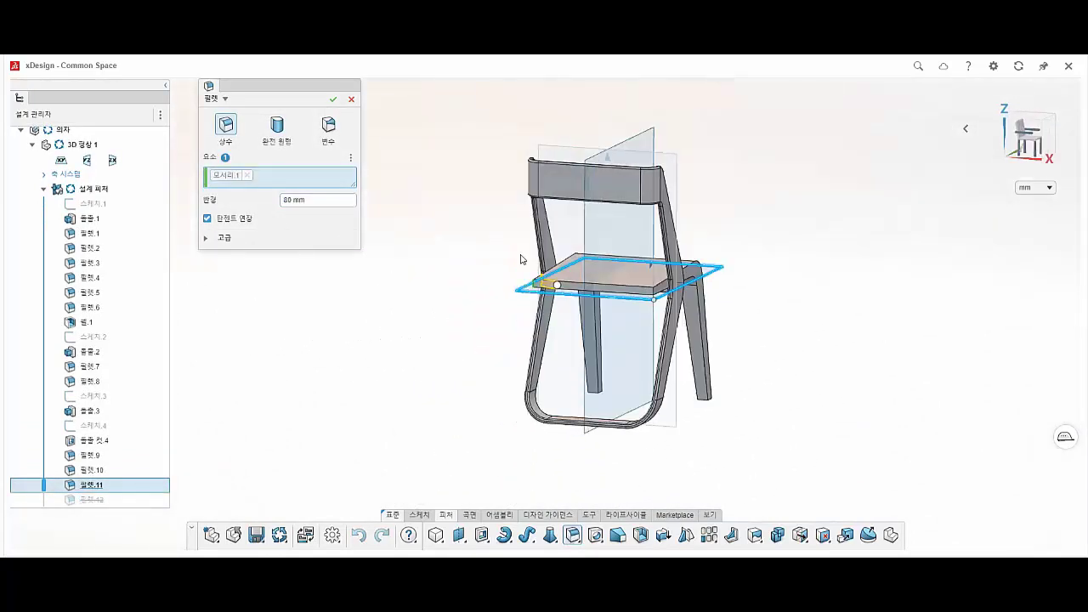
middle_drag(518, 257, 595, 280)
scroll(660, 286, up, 3)
click(660, 285)
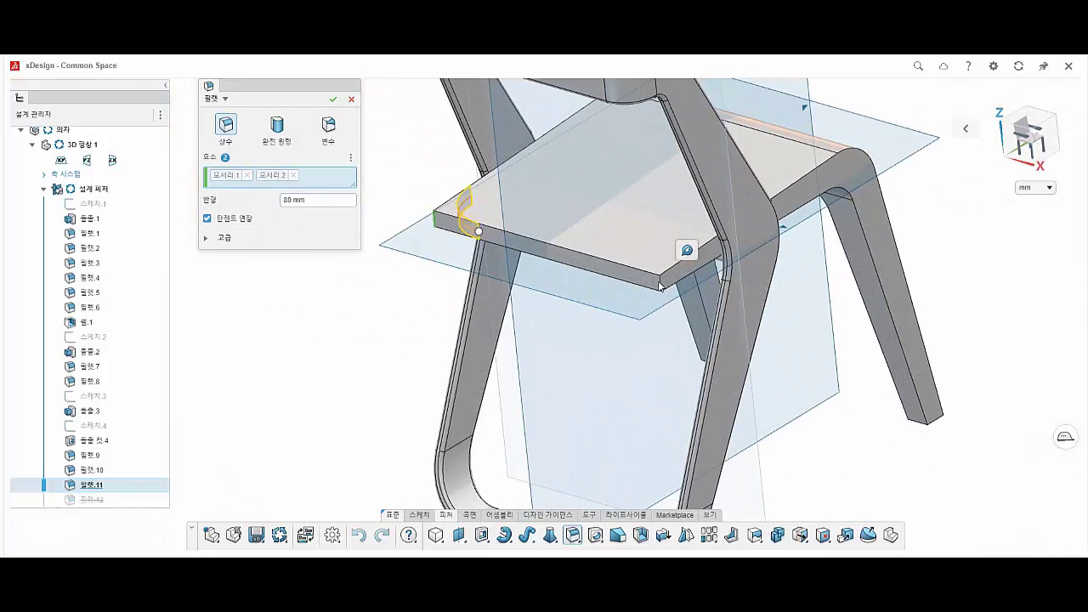
click(334, 99)
scroll(721, 309, down, 3)
mouse_move(721, 308)
middle_down()
mouse_move(672, 269)
mouse_move(629, 292)
middle_up()
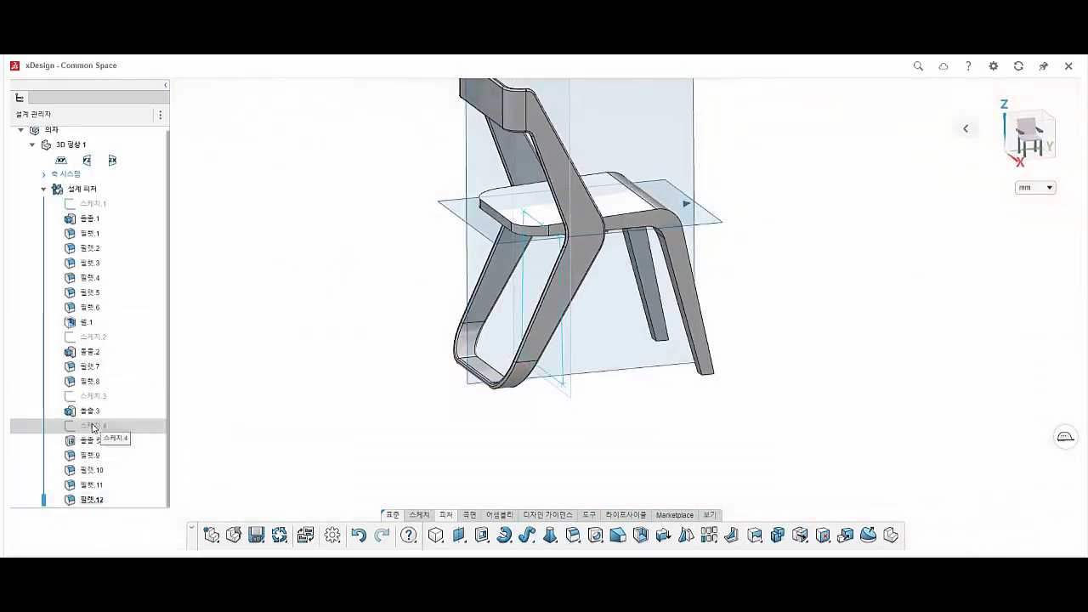
Step: Edit 돌출.3 to stop merging it into 바디.1, then start a new 5 mm fillet
click(89, 410)
click(112, 306)
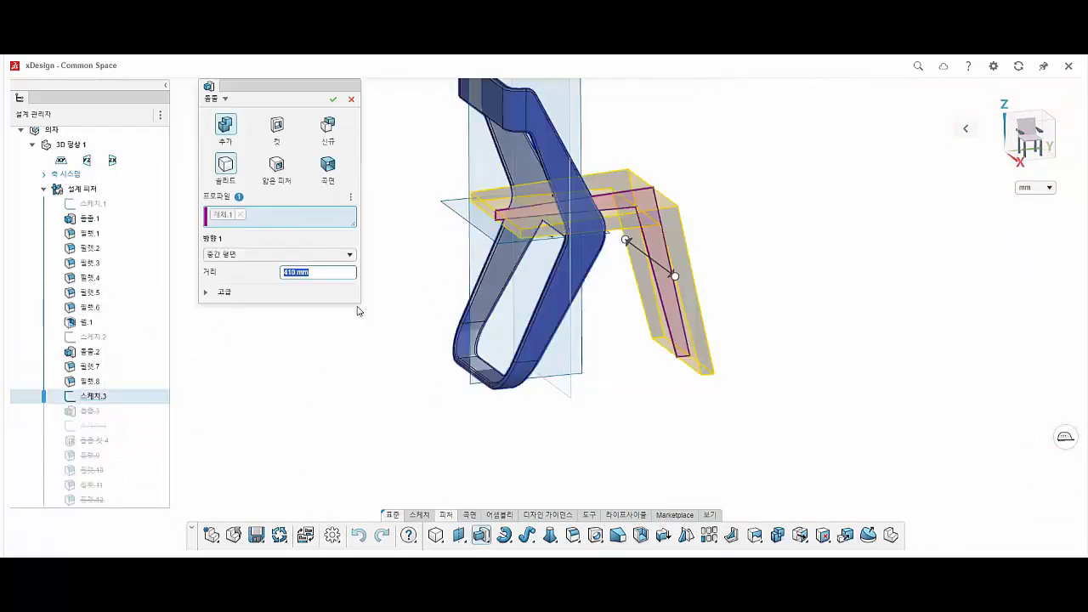
click(224, 293)
click(242, 425)
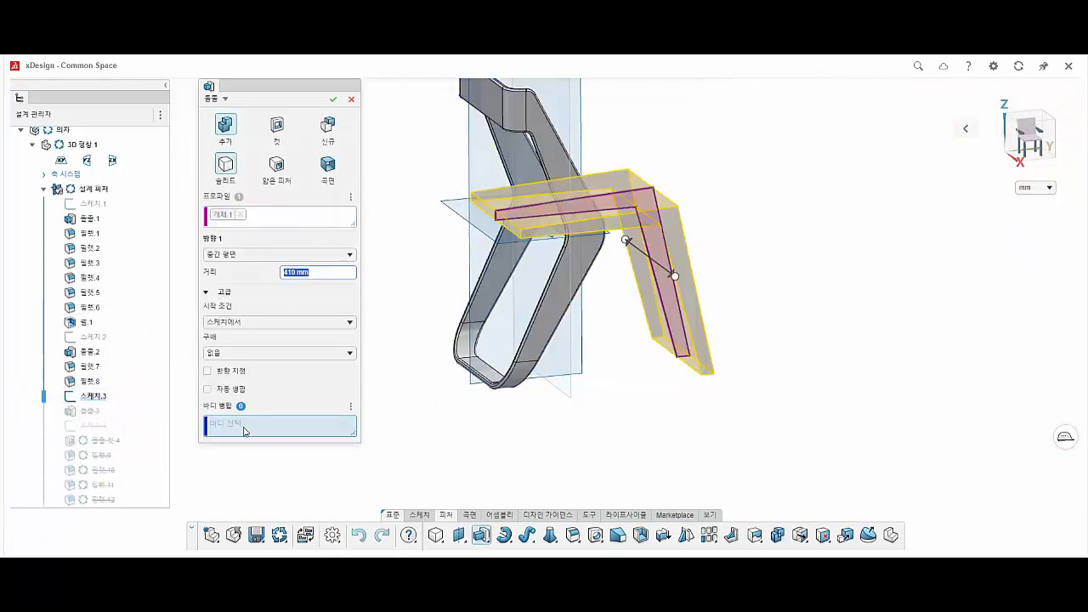
click(332, 101)
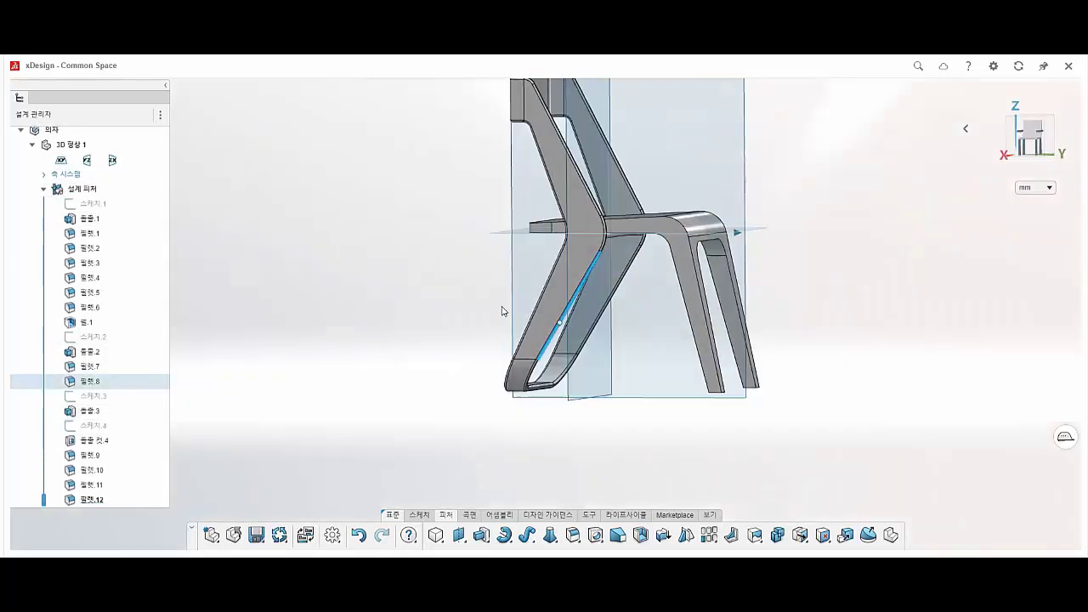
mouse_move(502, 309)
middle_down()
mouse_move(604, 317)
mouse_move(498, 332)
mouse_move(539, 335)
mouse_move(592, 396)
middle_up()
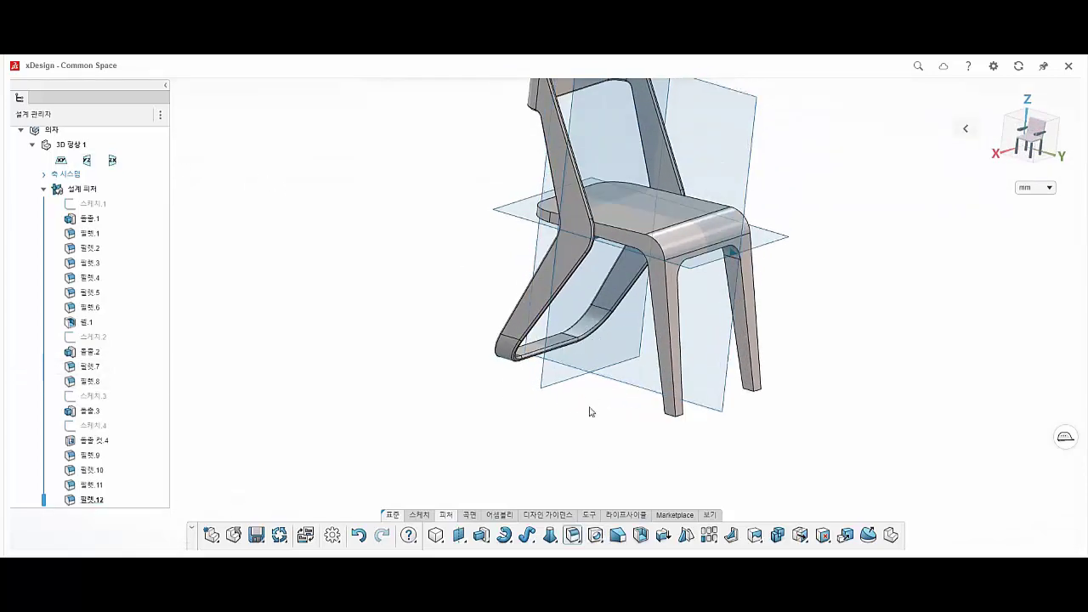
key(Return)
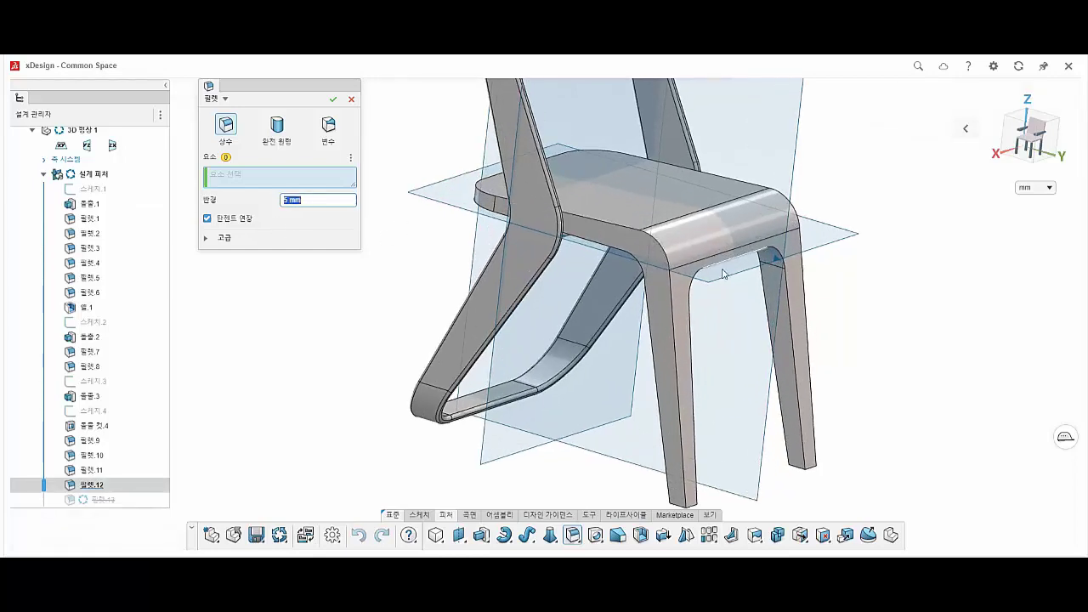
Step: Fillet the seat edge loop and leg faces with a 12 mm radius
middle_drag(652, 242, 739, 323)
click(744, 328)
click(762, 316)
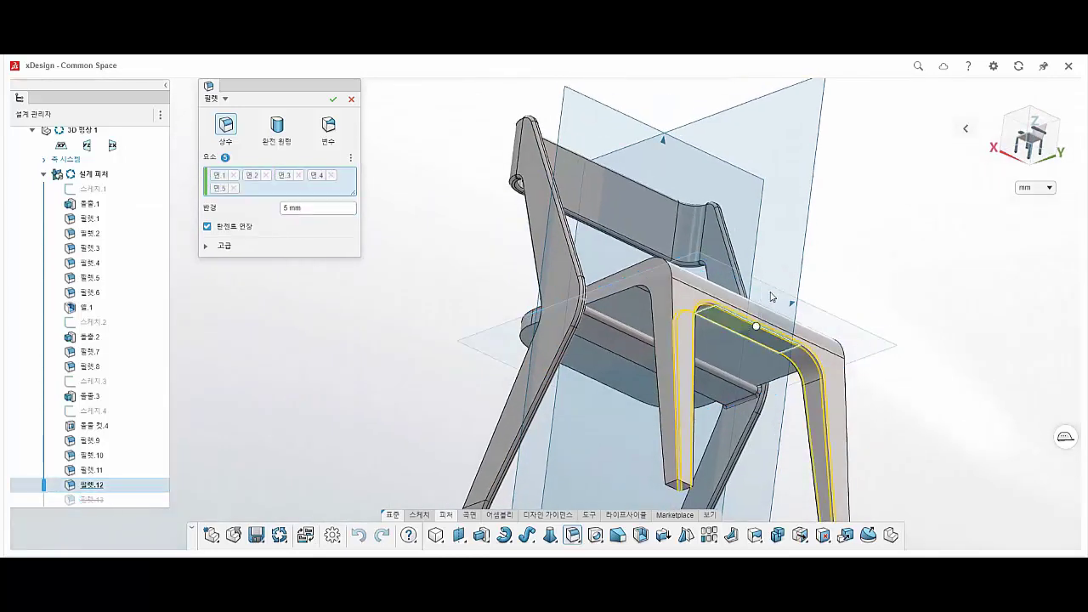
mouse_move(634, 348)
middle_down()
mouse_move(579, 330)
mouse_move(626, 331)
mouse_move(445, 327)
mouse_move(567, 384)
mouse_move(587, 346)
mouse_move(389, 349)
mouse_move(504, 397)
mouse_move(356, 232)
middle_up()
click(456, 335)
text(12)
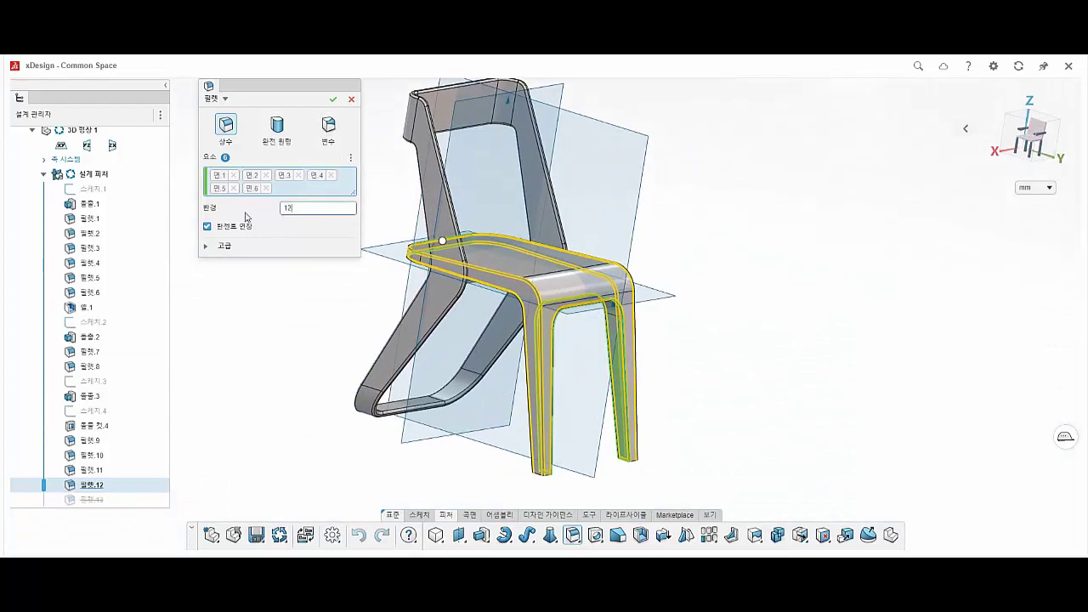
key(Return)
mouse_move(353, 229)
middle_down()
mouse_move(590, 464)
mouse_move(566, 388)
mouse_move(566, 308)
mouse_move(561, 374)
mouse_move(442, 247)
middle_up()
click(333, 98)
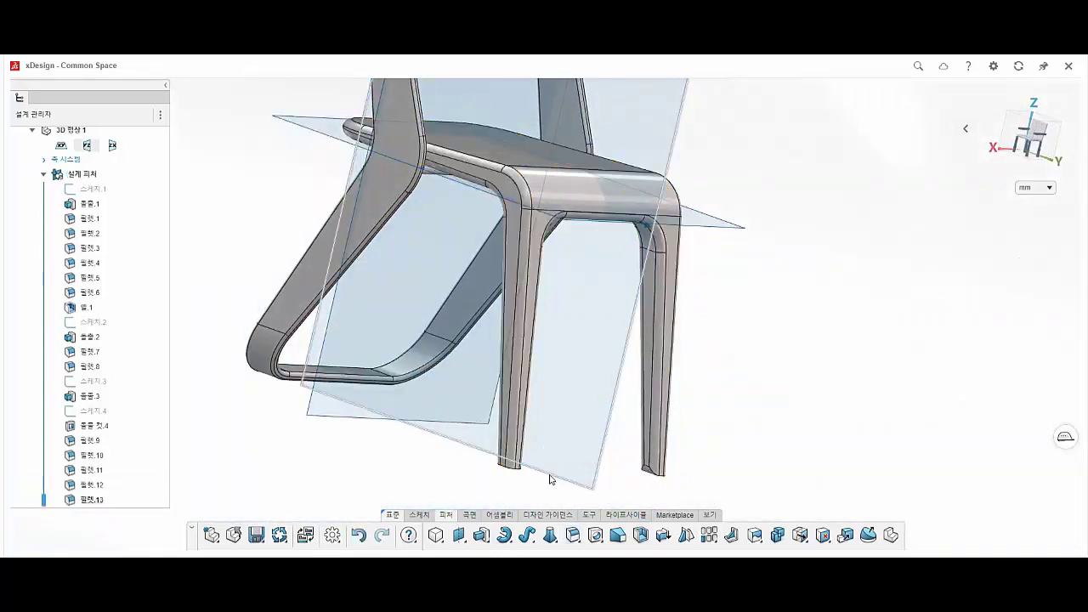
mouse_move(333, 98)
middle_down()
mouse_move(531, 326)
mouse_move(430, 338)
mouse_move(693, 508)
mouse_move(583, 418)
middle_up()
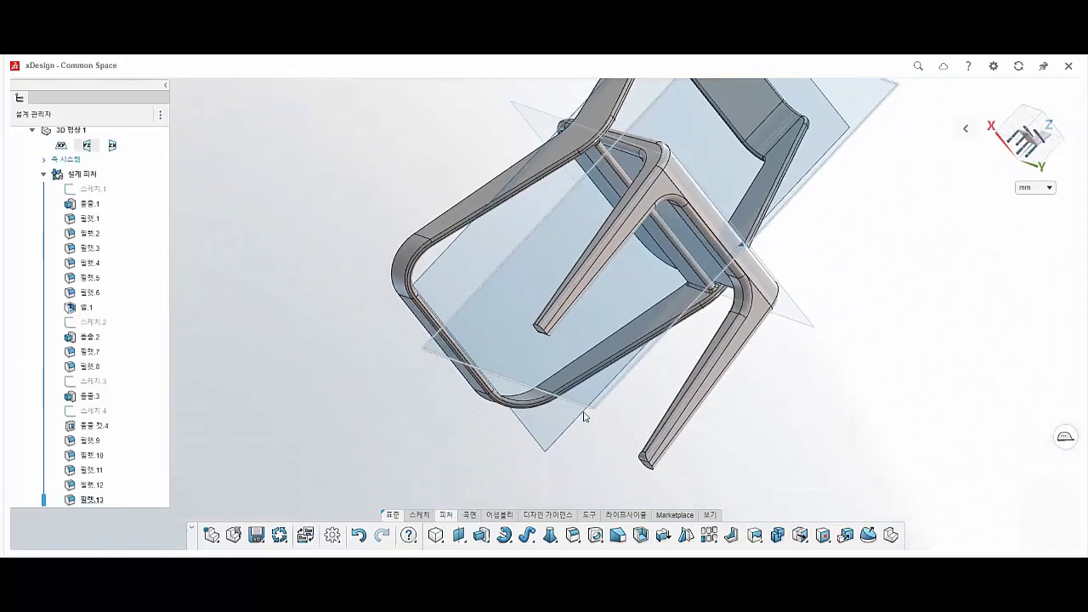
Step: Edit the 12 mm fillet, swapping two faces for the leg edge chain and another face
right_click(90, 499)
click(116, 392)
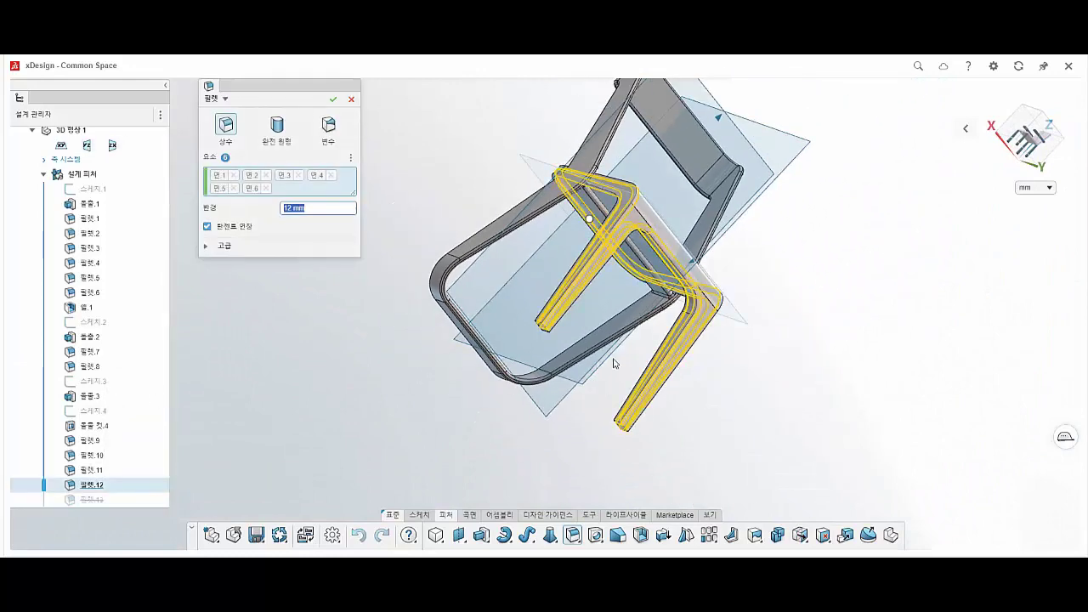
mouse_move(612, 359)
middle_down()
mouse_move(561, 336)
mouse_move(570, 330)
middle_up()
scroll(552, 331, up, 5)
scroll(552, 331, up, 3)
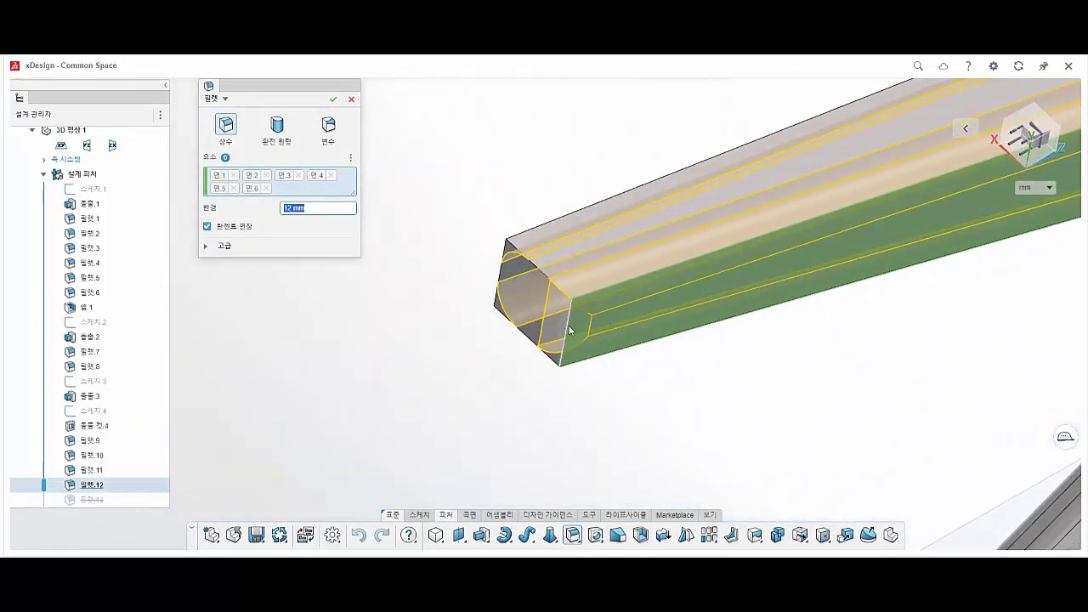
scroll(572, 330, down, 2)
scroll(592, 328, down, 5)
mouse_move(880, 366)
middle_down()
mouse_move(880, 356)
mouse_move(964, 358)
mouse_move(780, 305)
middle_up()
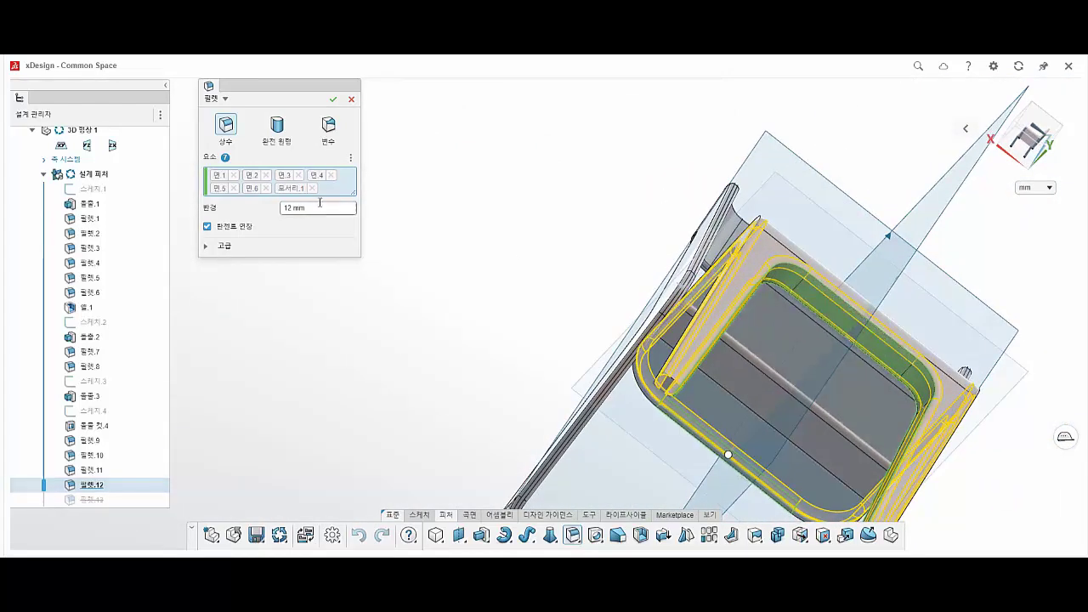
click(266, 188)
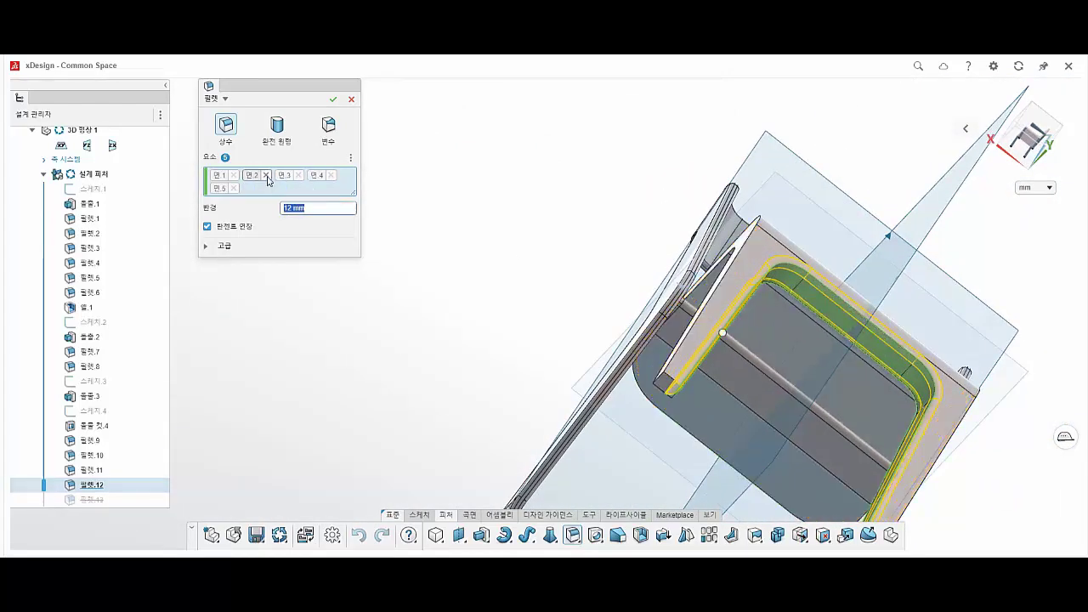
click(266, 174)
click(233, 175)
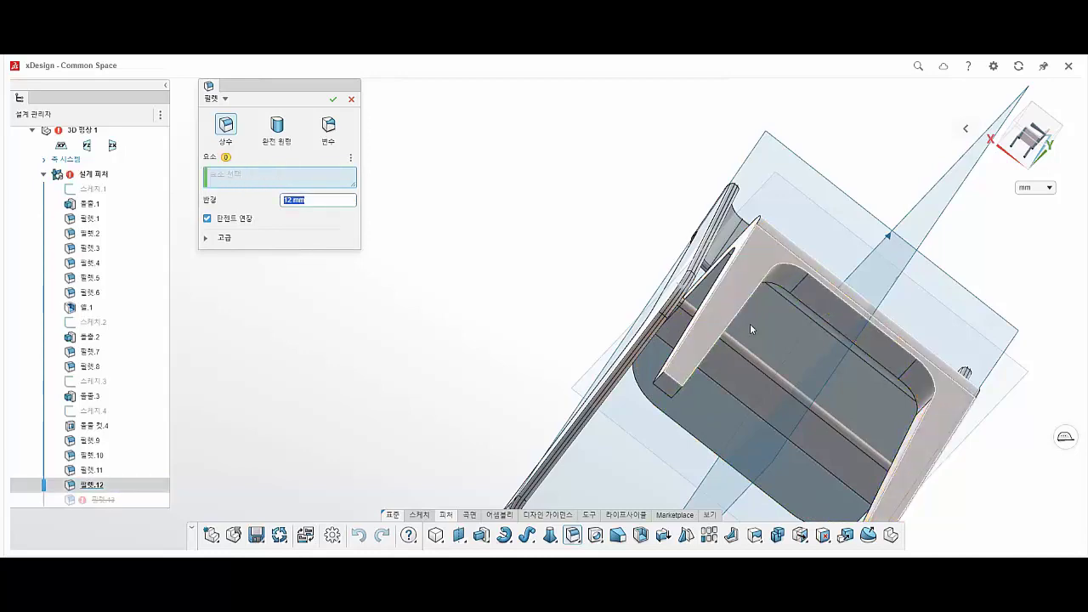
middle_drag(750, 323, 595, 331)
click(578, 334)
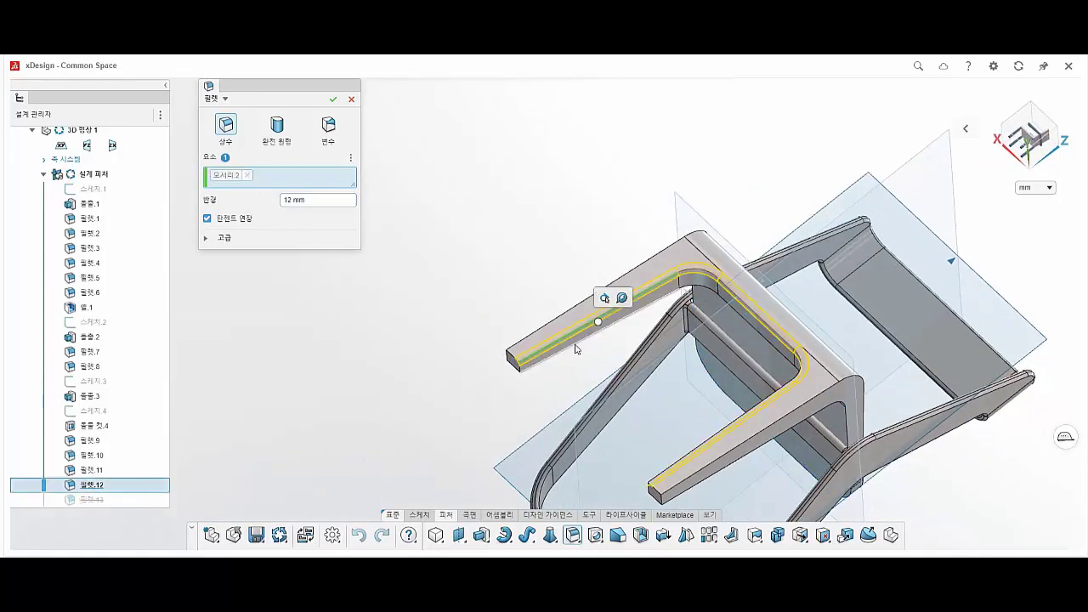
mouse_move(736, 380)
middle_down()
mouse_move(850, 427)
mouse_move(662, 380)
mouse_move(632, 354)
mouse_move(931, 465)
mouse_move(719, 451)
mouse_move(785, 292)
mouse_move(763, 440)
mouse_move(784, 322)
mouse_move(941, 323)
mouse_move(845, 377)
mouse_move(768, 337)
mouse_move(594, 296)
mouse_move(692, 365)
mouse_move(651, 329)
mouse_move(595, 323)
middle_up()
click(922, 468)
scroll(762, 439, up, 5)
scroll(942, 323, down, 3)
click(335, 105)
scroll(607, 311, down, 3)
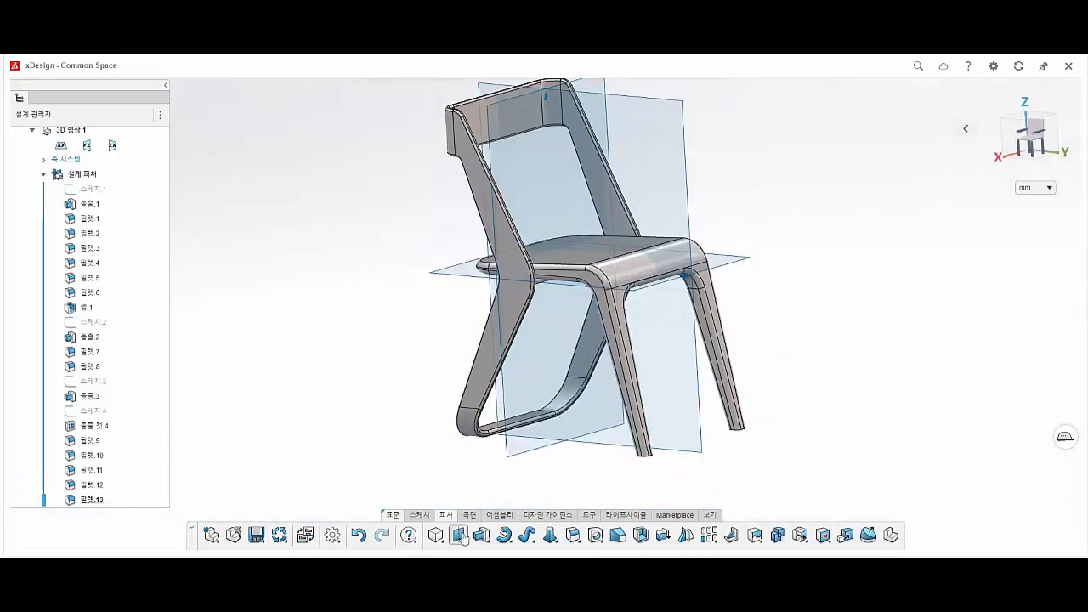
Step: Round both leg tip faces with separate 5 mm fillets
key(Return)
mouse_move(652, 451)
middle_down()
mouse_move(646, 460)
mouse_move(738, 510)
mouse_move(702, 456)
mouse_move(688, 457)
middle_up()
click(642, 463)
click(333, 101)
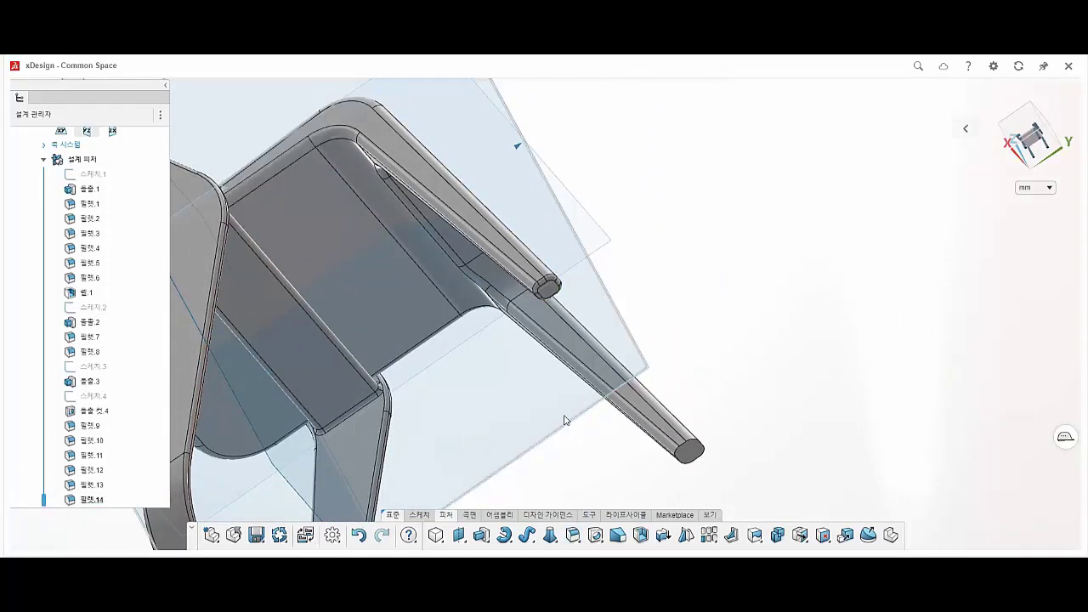
key(Return)
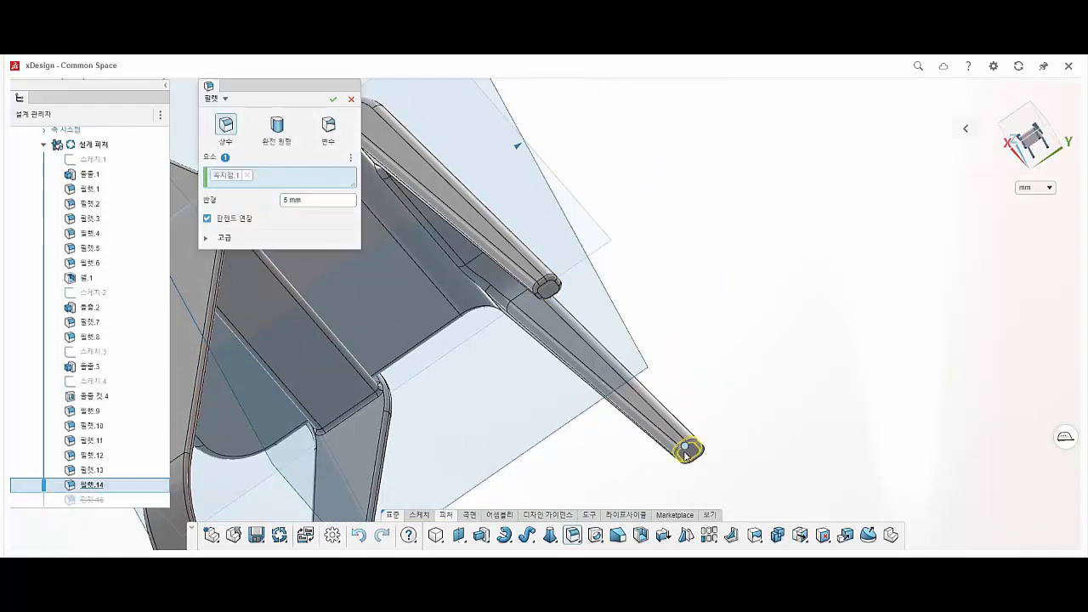
key(Return)
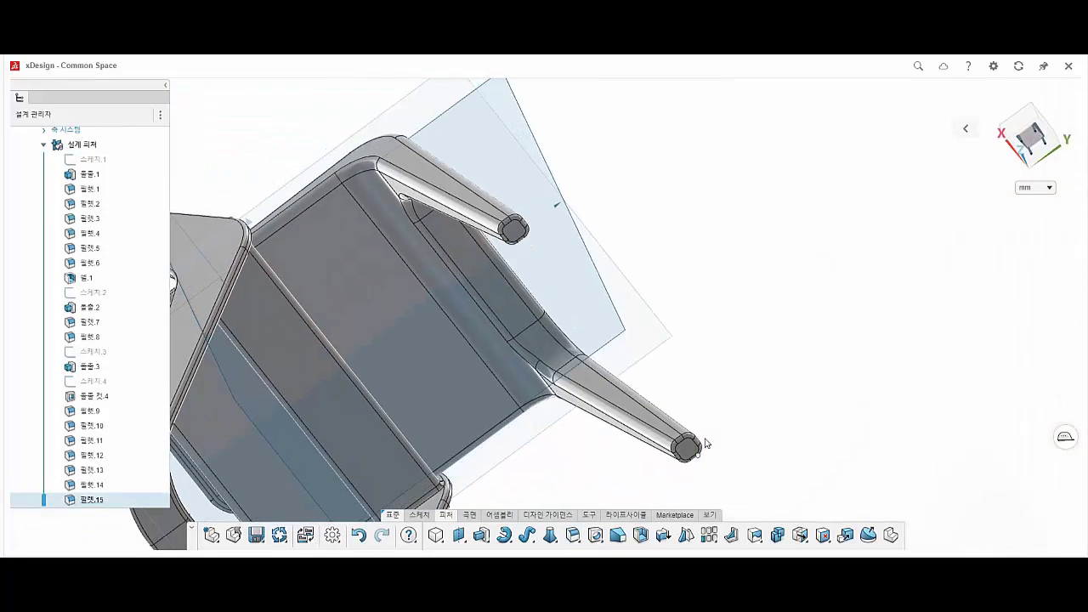
mouse_move(688, 389)
middle_down()
mouse_move(623, 397)
mouse_move(595, 335)
middle_up()
Step: Inspect the chair in side, front and top views, then bring up the View tools
scroll(595, 335, down, 5)
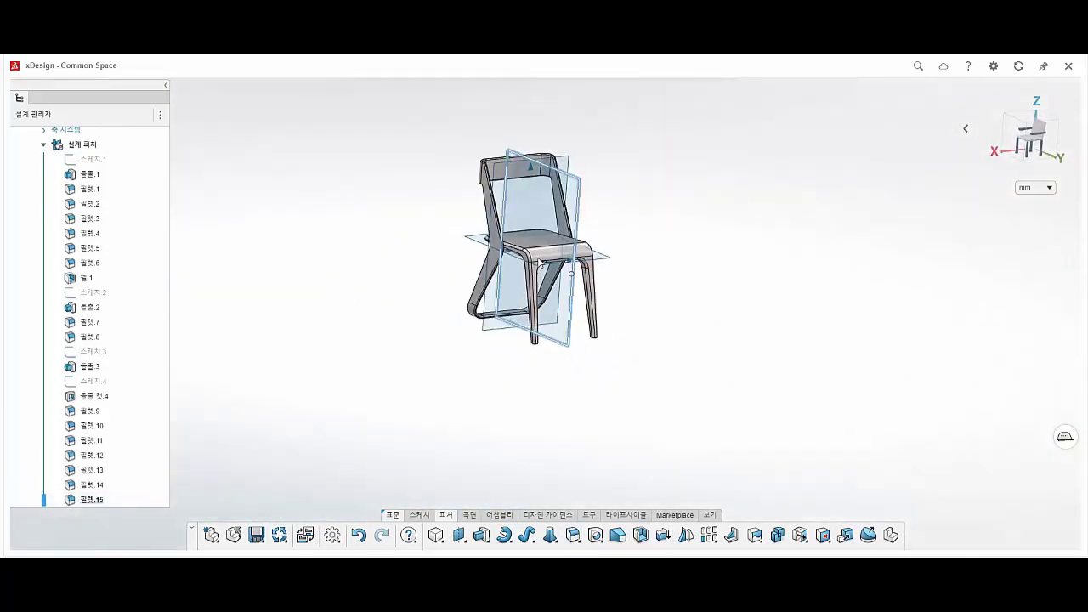
right_drag(536, 295, 365, 377)
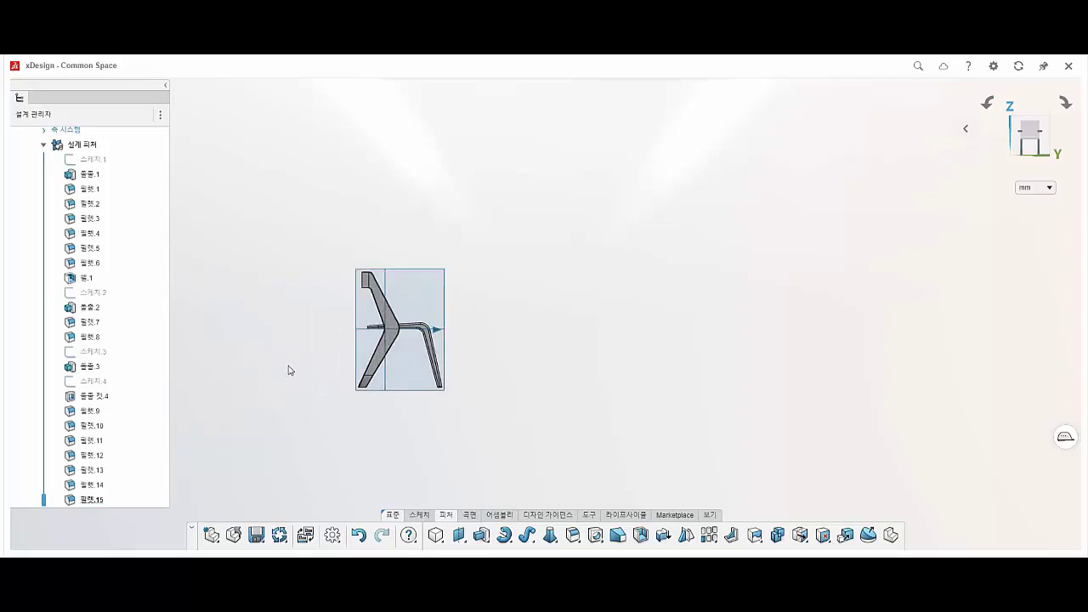
right_drag(264, 338, 275, 343)
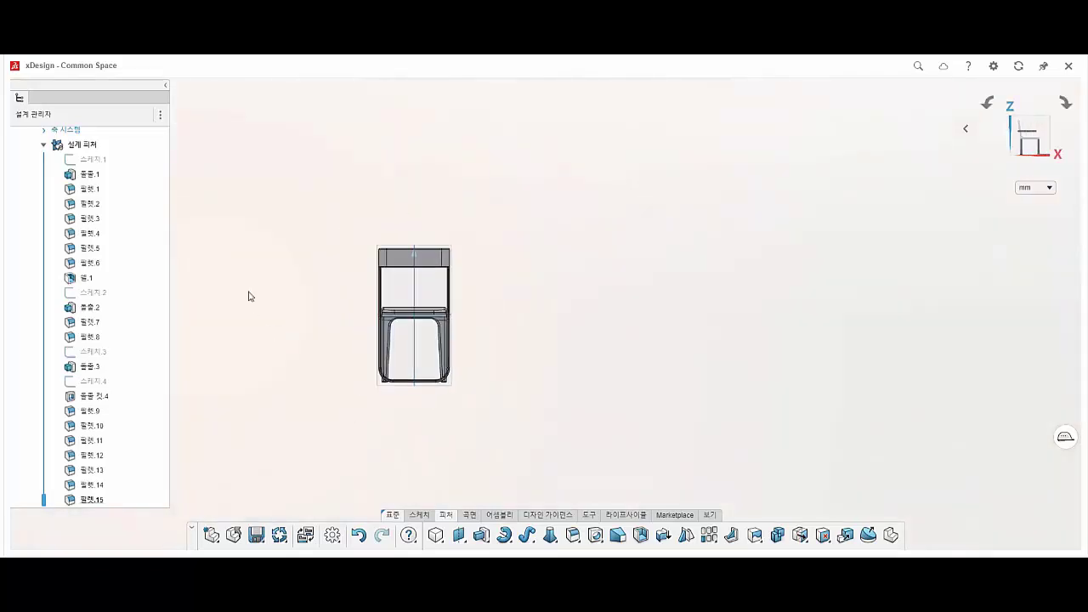
middle_drag(281, 337, 298, 351)
mouse_move(297, 351)
right_down()
mouse_move(403, 357)
mouse_move(442, 322)
right_up()
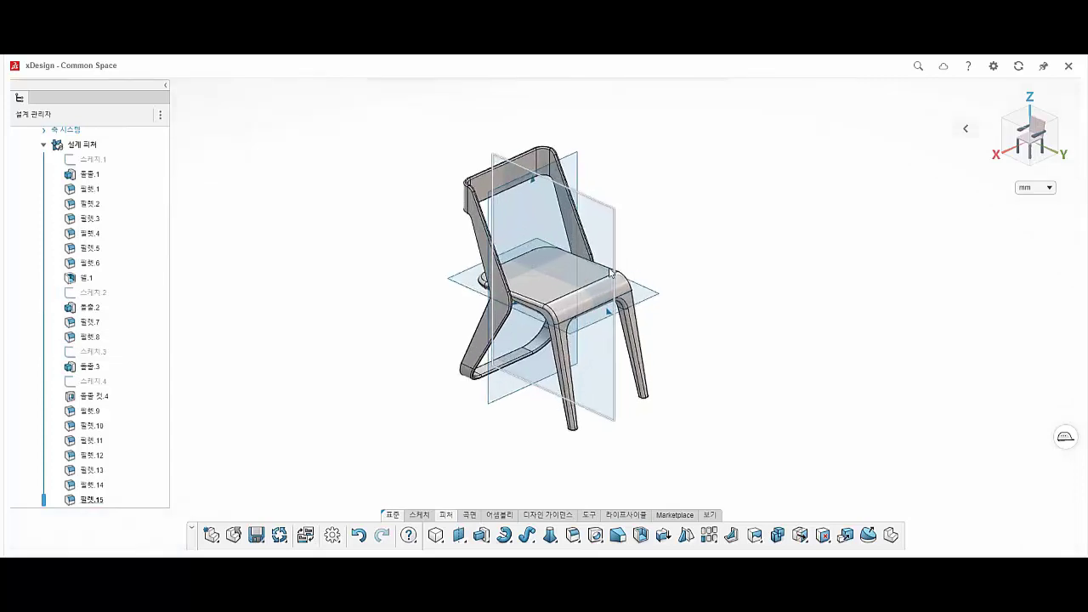
click(710, 514)
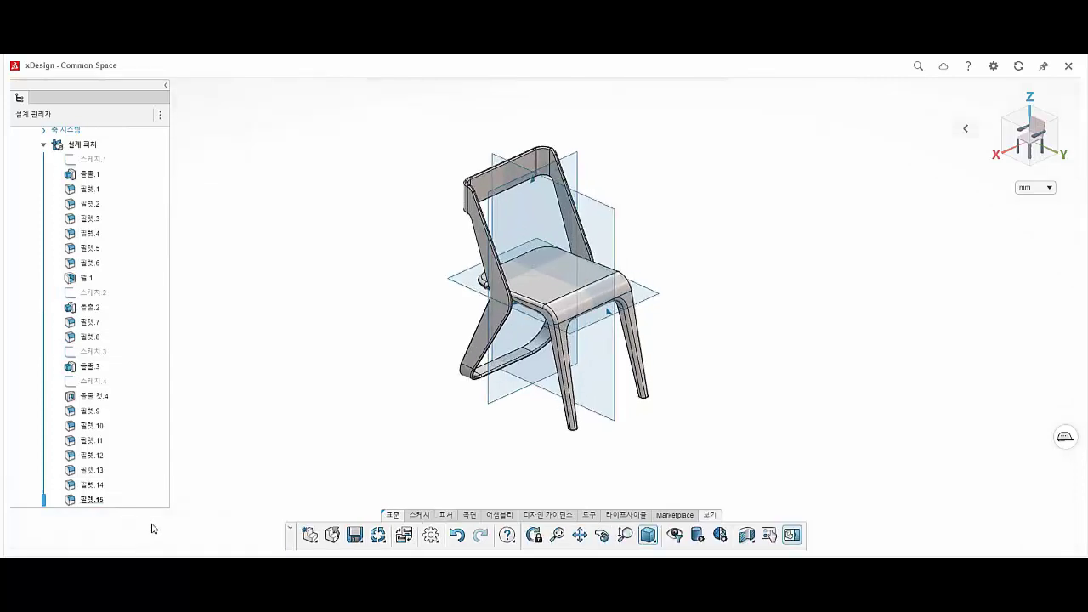
Step: Briefly check View Mode, then hide the xy, yz and zx reference planes
click(690, 542)
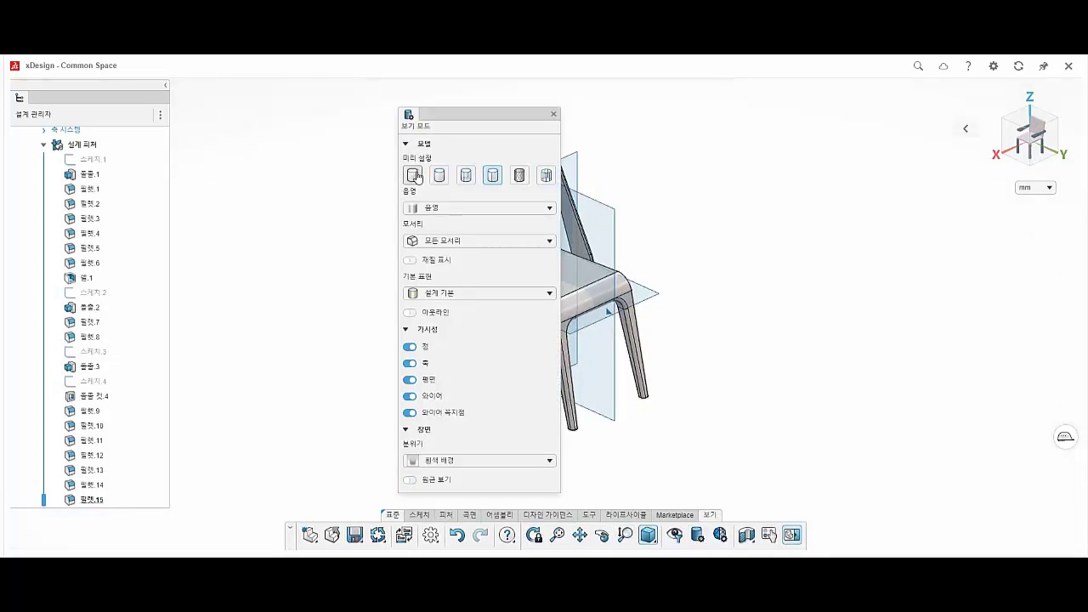
click(554, 115)
right_drag(595, 280, 451, 281)
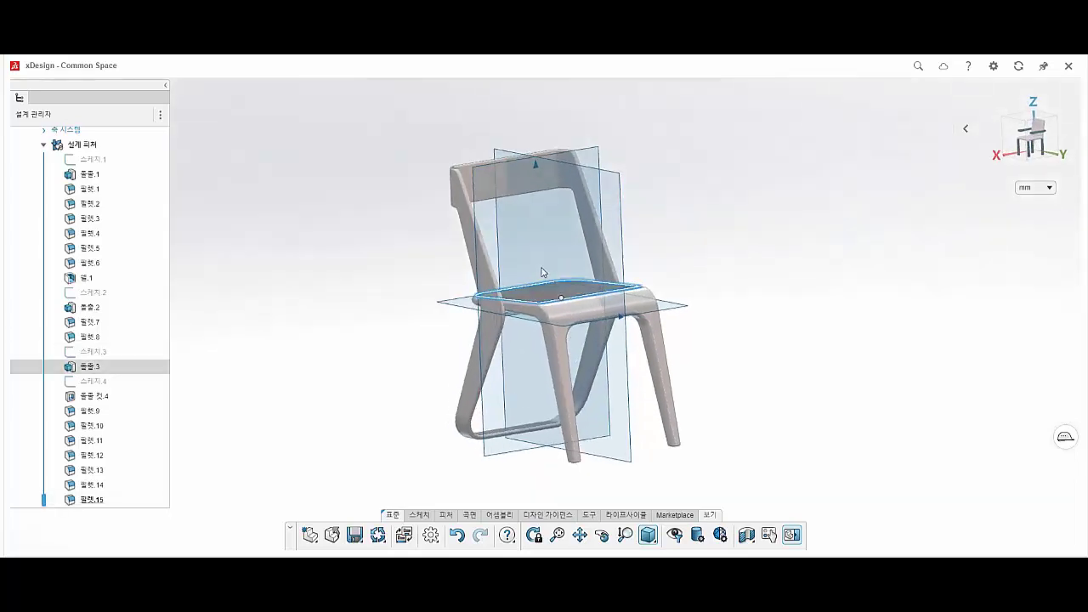
mouse_move(450, 281)
middle_down()
mouse_move(420, 337)
mouse_move(452, 364)
mouse_move(585, 308)
mouse_move(364, 280)
middle_up()
scroll(85, 255, up, 2)
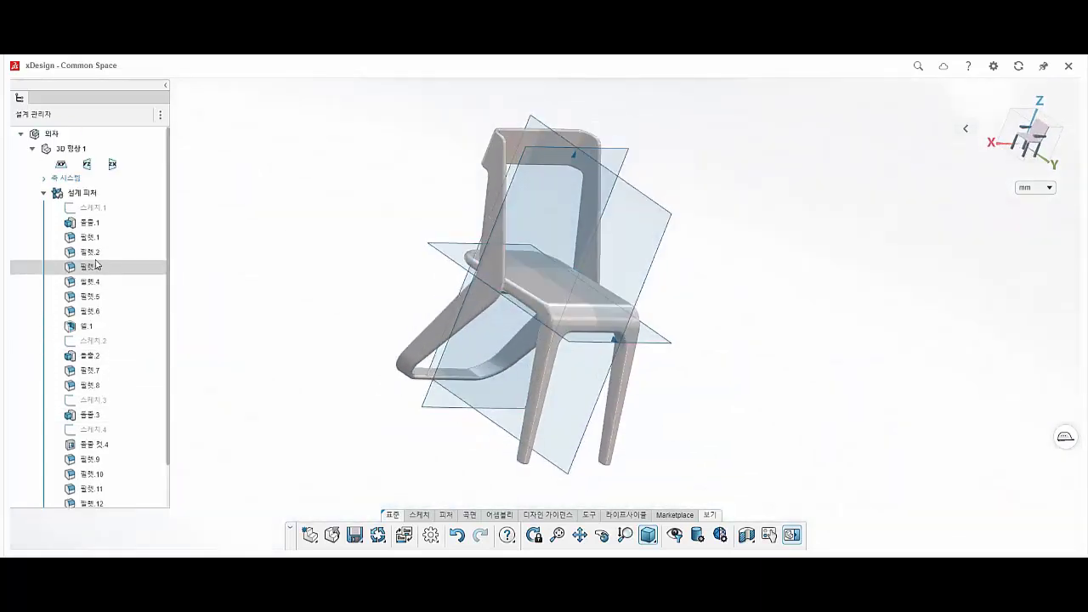
click(61, 164)
click(86, 164)
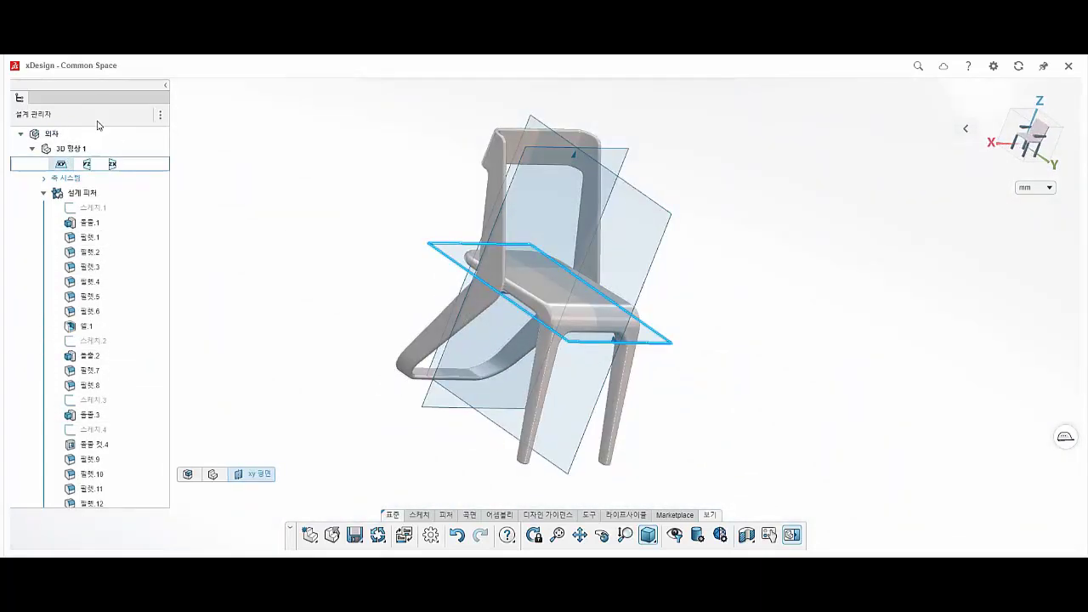
click(112, 164)
click(352, 297)
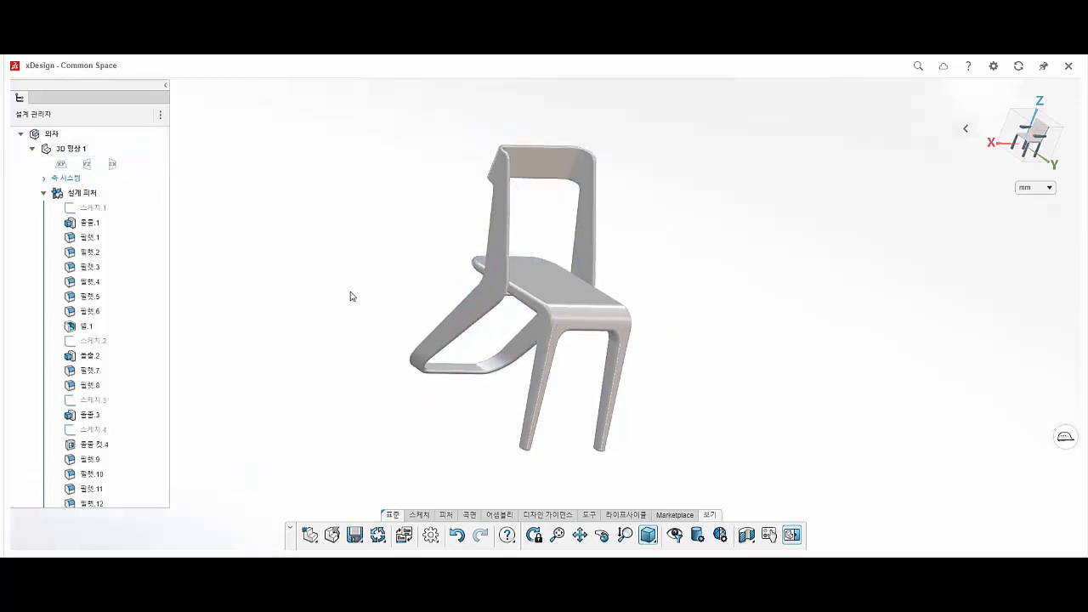
mouse_move(351, 297)
middle_down()
mouse_move(584, 340)
mouse_move(404, 391)
mouse_move(550, 395)
middle_up()
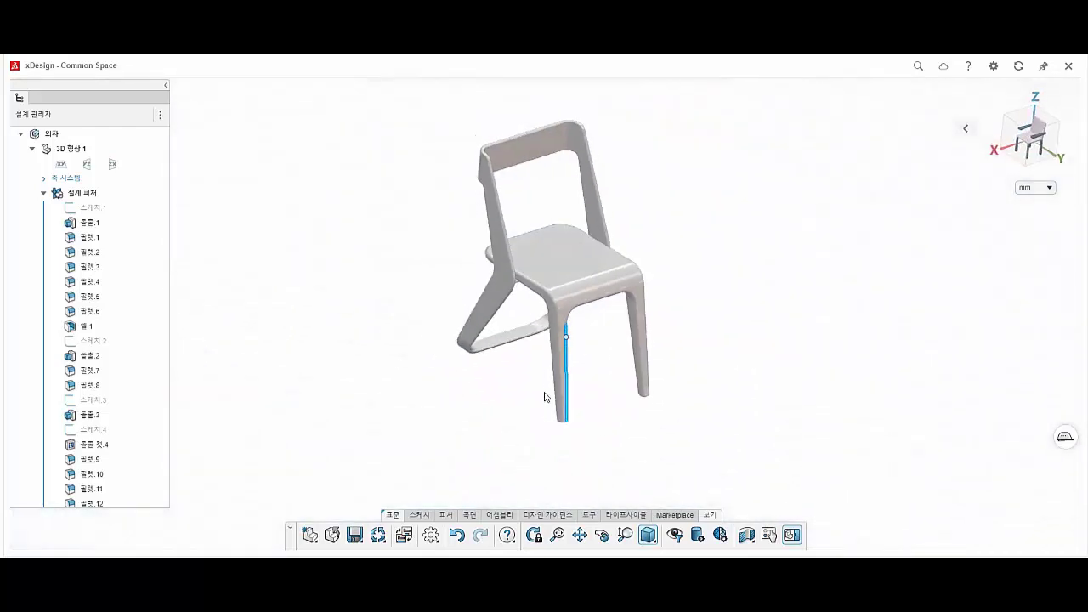